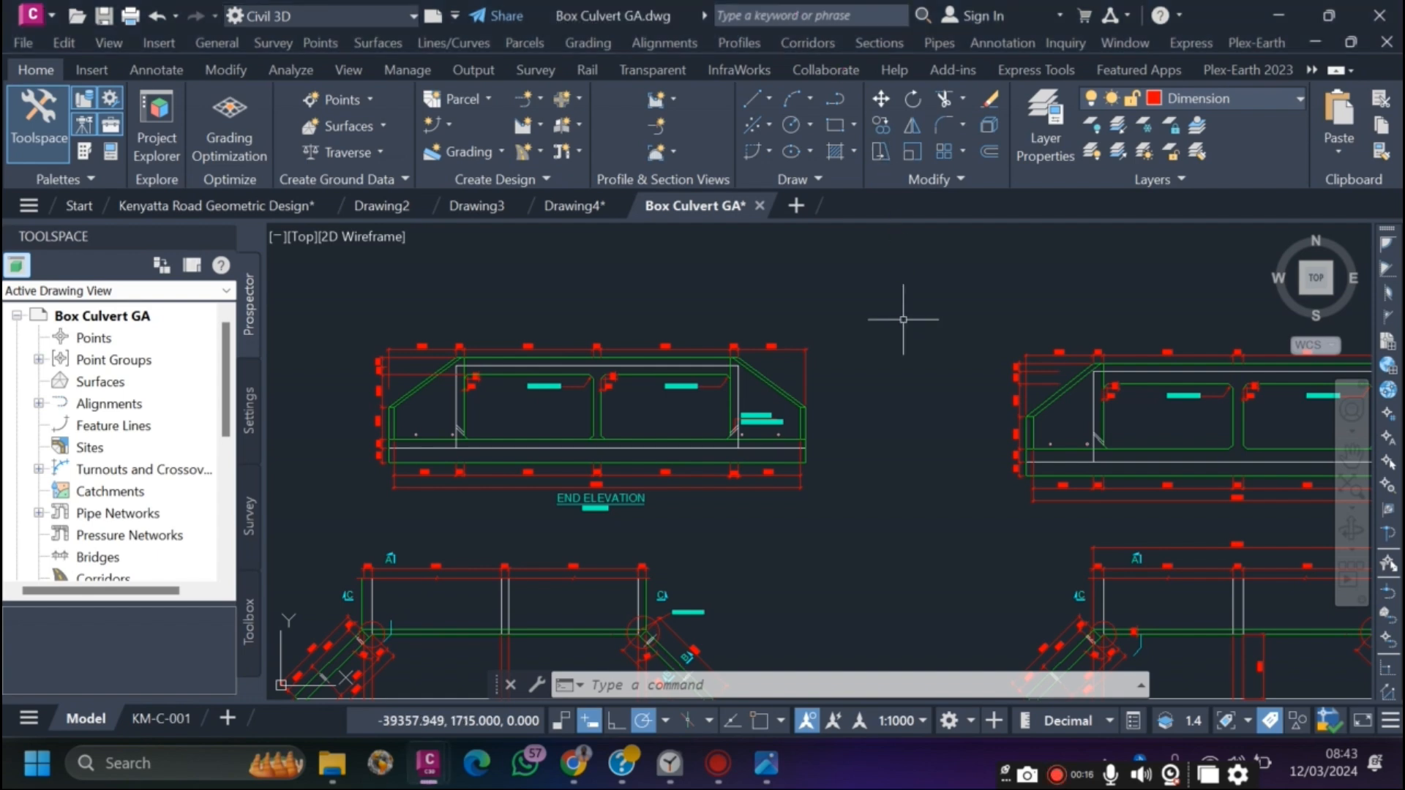
Examine the box culvert drawing's overall layout, including the end elevations, plans and Section A-A
scroll(907, 331, down, 5)
scroll(1268, 391, up, 5)
scroll(788, 323, down, 5)
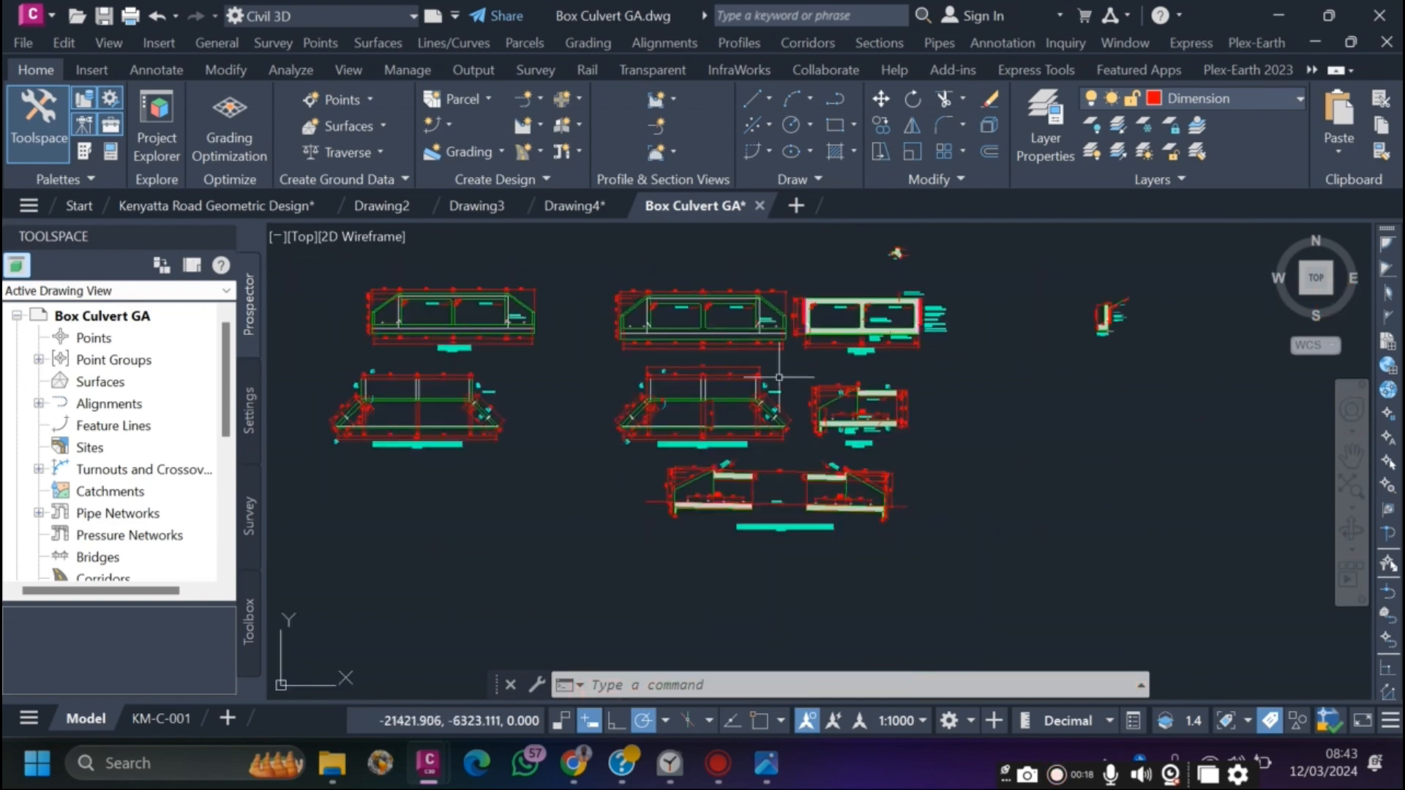
scroll(778, 378, up, 5)
scroll(870, 464, down, 2)
scroll(956, 358, up, 3)
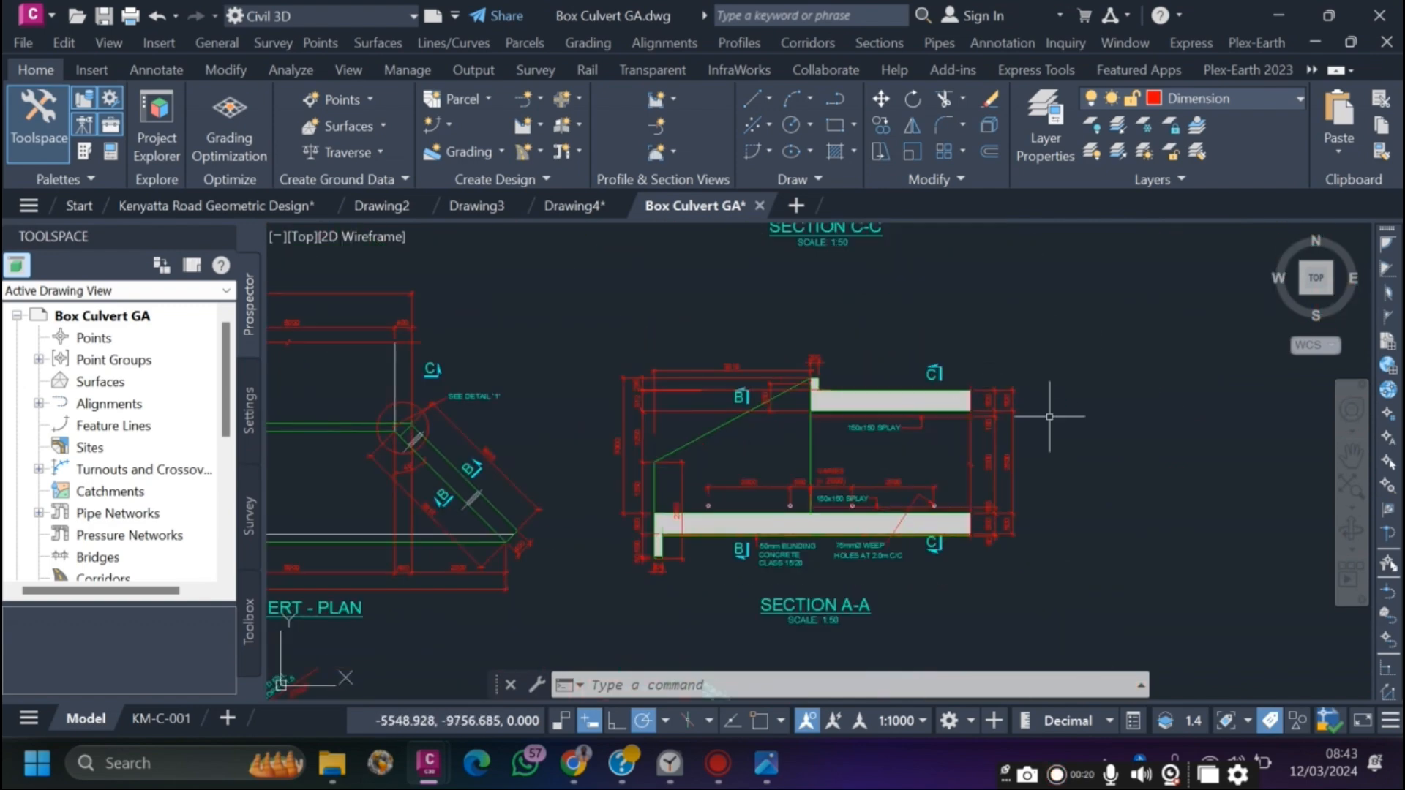
scroll(966, 373, down, 6)
scroll(973, 393, up, 6)
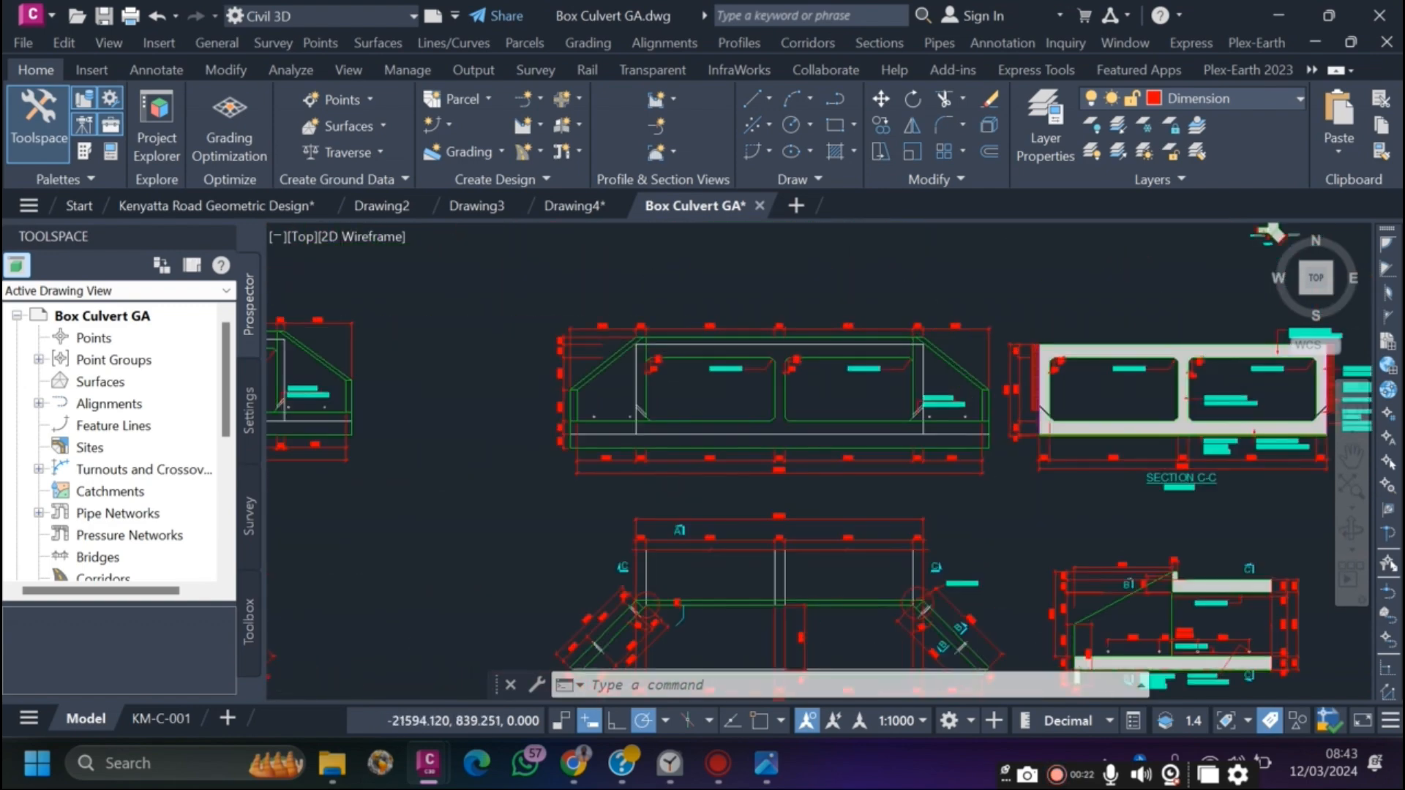
scroll(931, 358, down, 4)
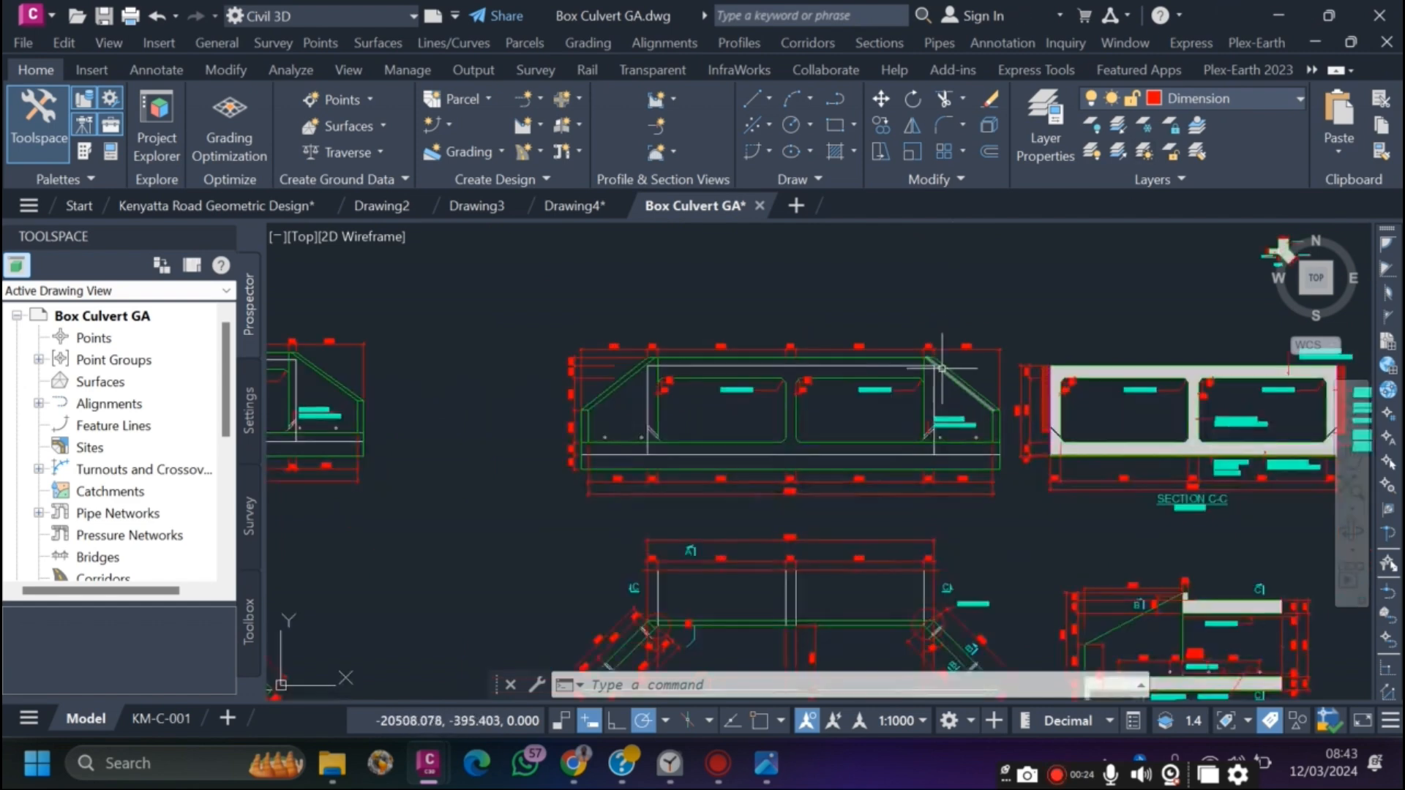
Examine the leftmost end elevation of the box culvert, including its outline, dimensions, splay notes and weep hole notes
scroll(512, 366, up, 4)
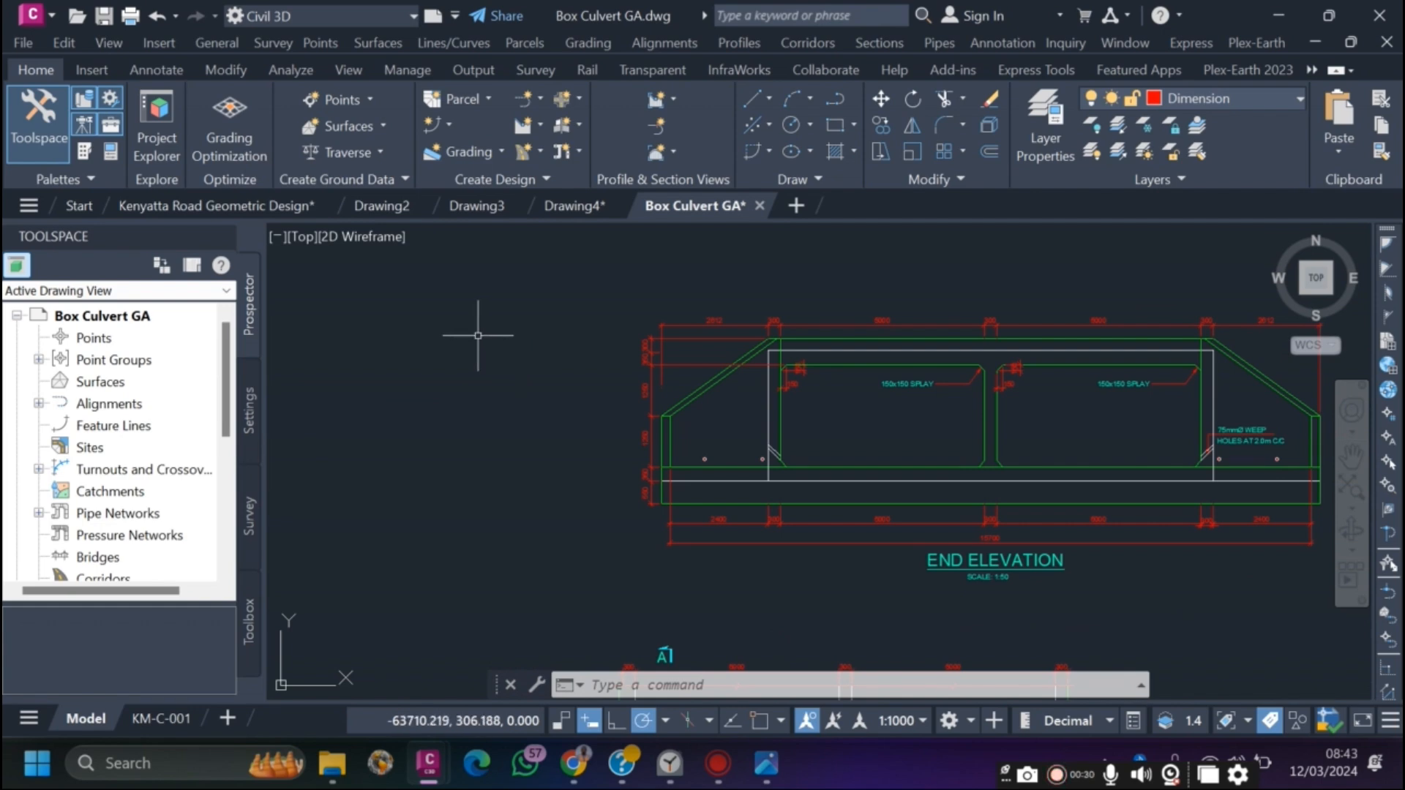
scroll(477, 323, down, 4)
scroll(747, 365, up, 3)
scroll(757, 367, down, 1)
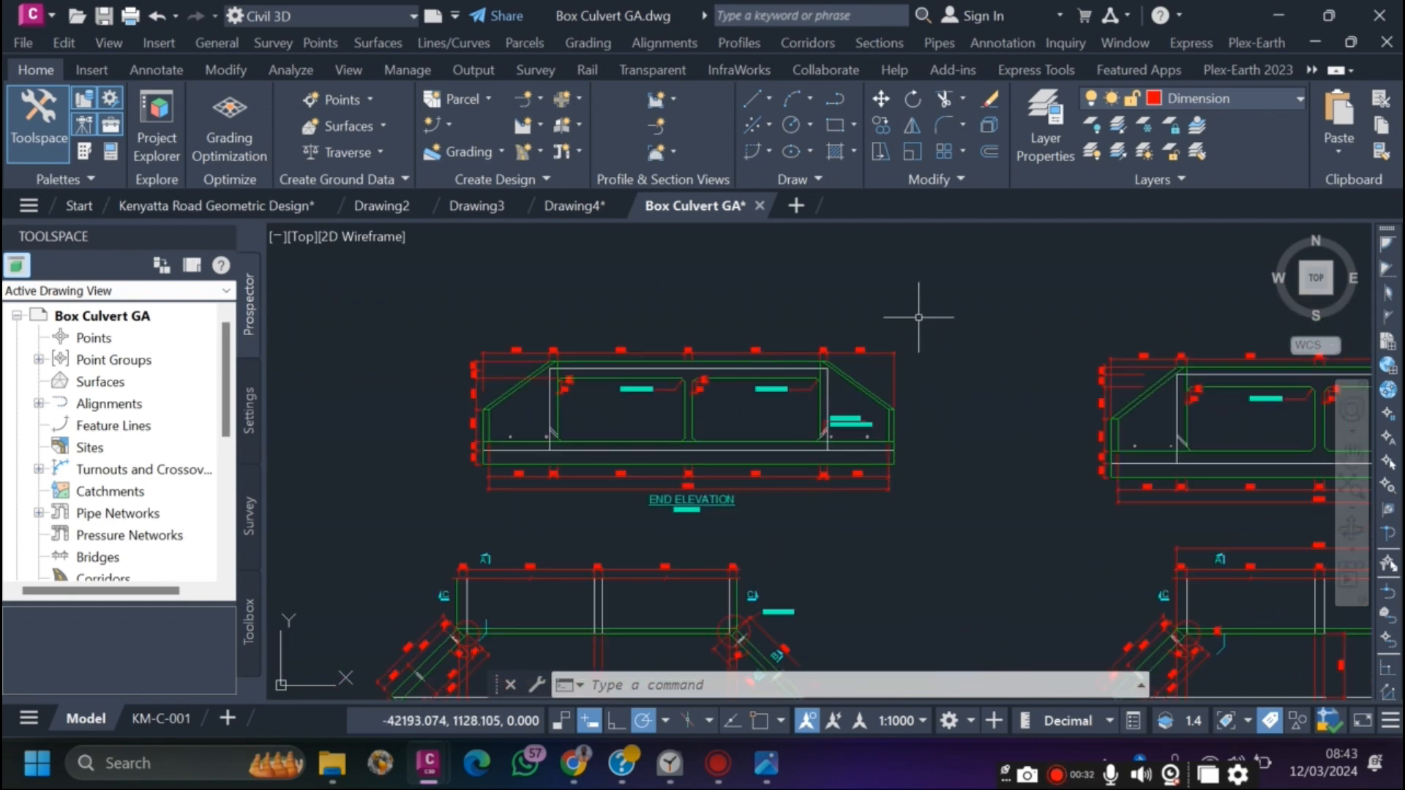
scroll(871, 477, up, 2)
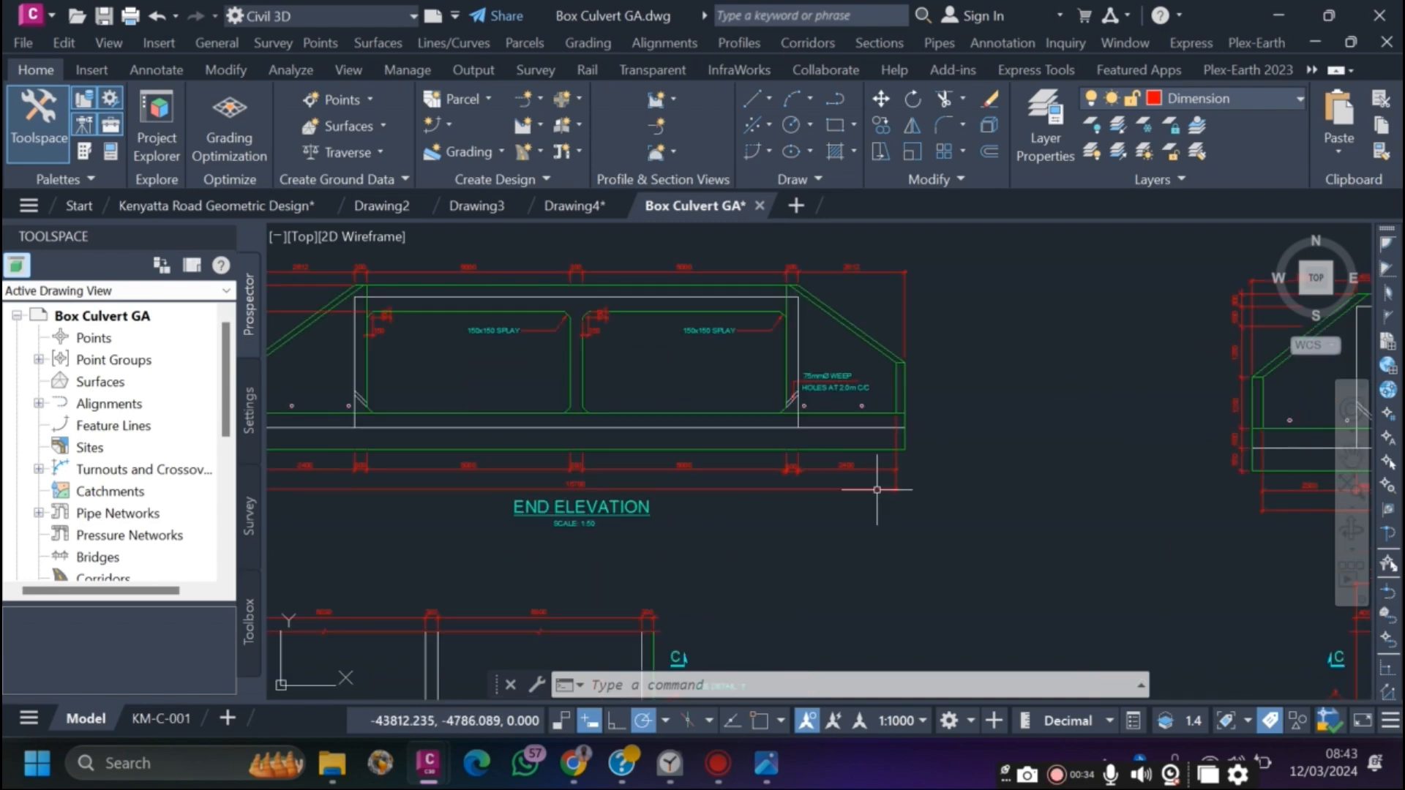
scroll(991, 508, down, 2)
scroll(871, 410, up, 2)
scroll(991, 457, down, 3)
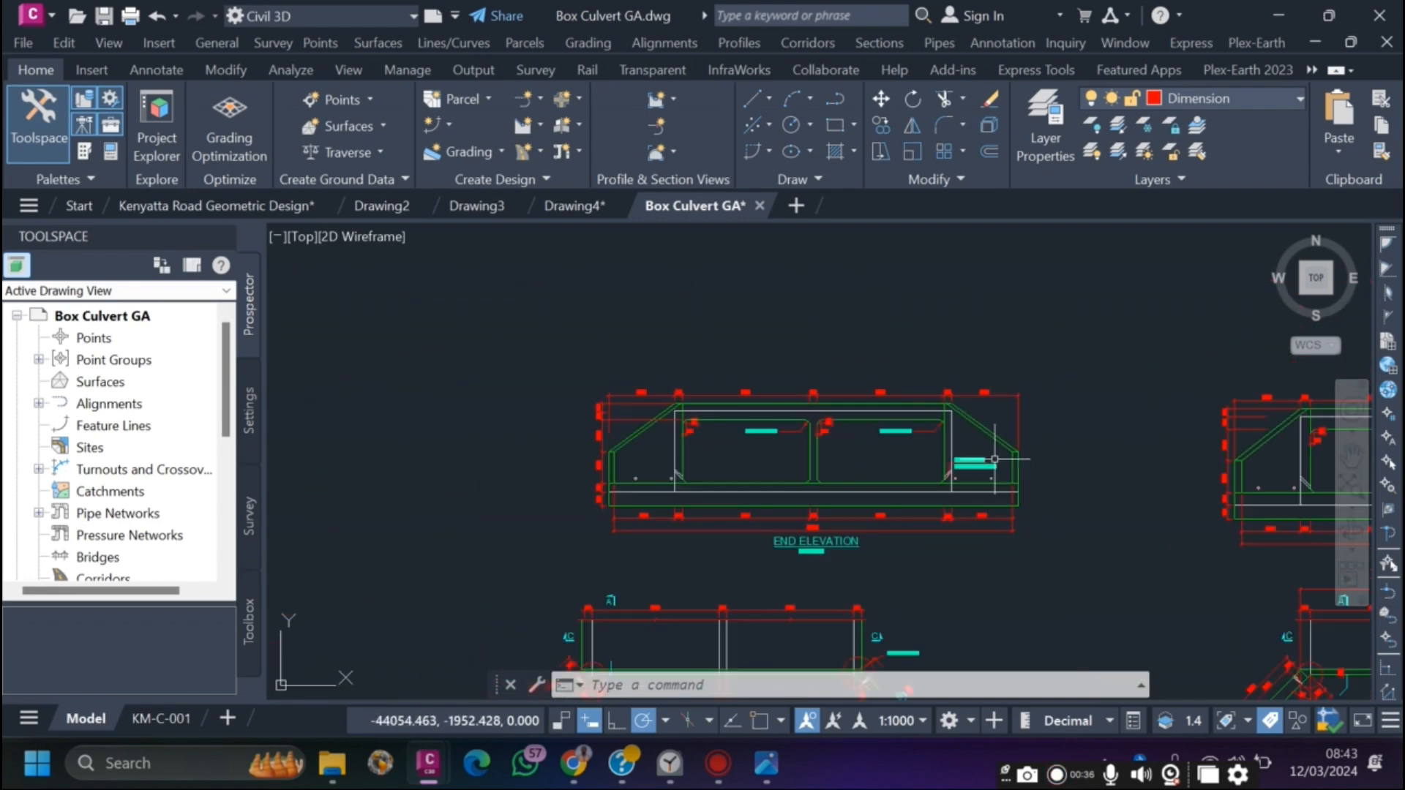
scroll(686, 439, up, 3)
scroll(685, 440, up, 2)
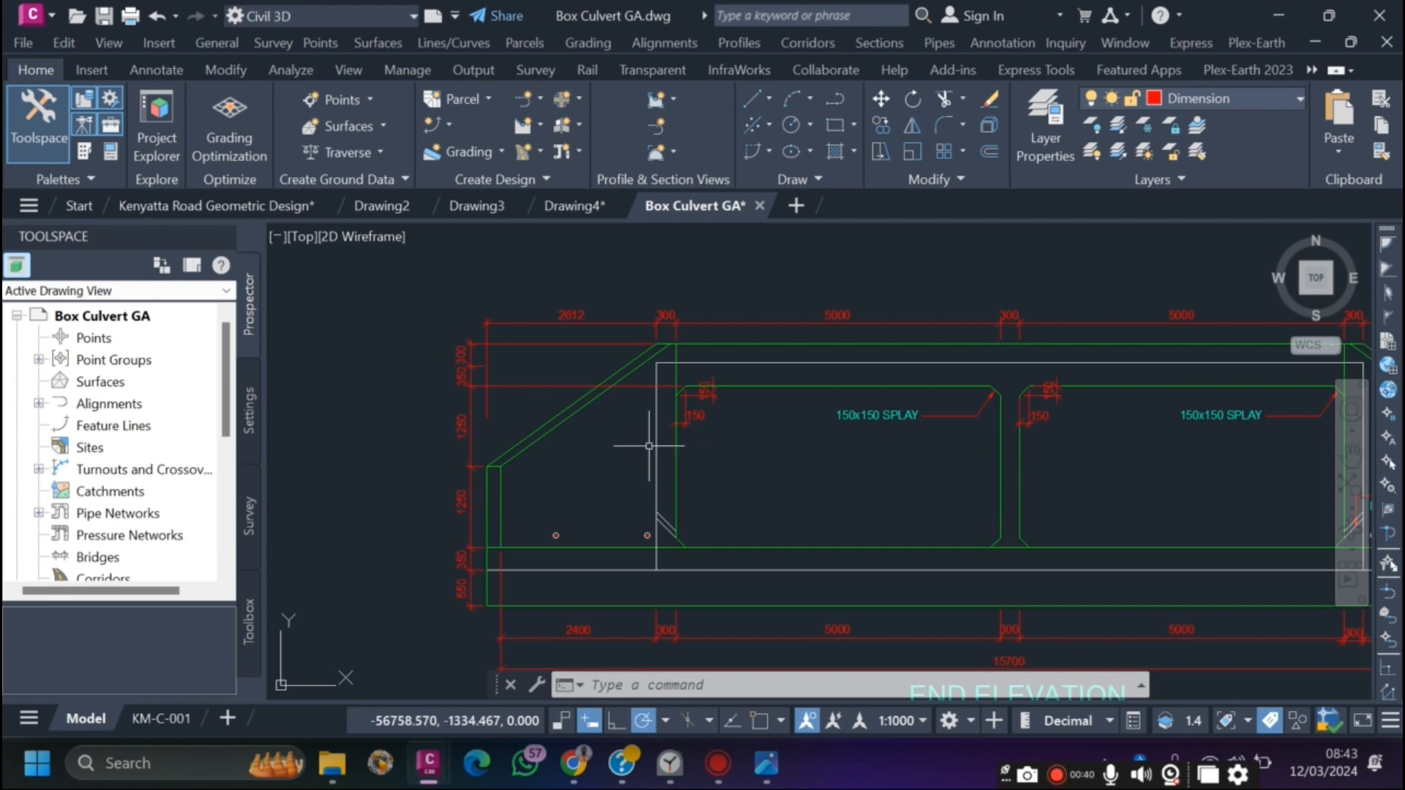
scroll(596, 447, down, 2)
scroll(850, 457, up, 2)
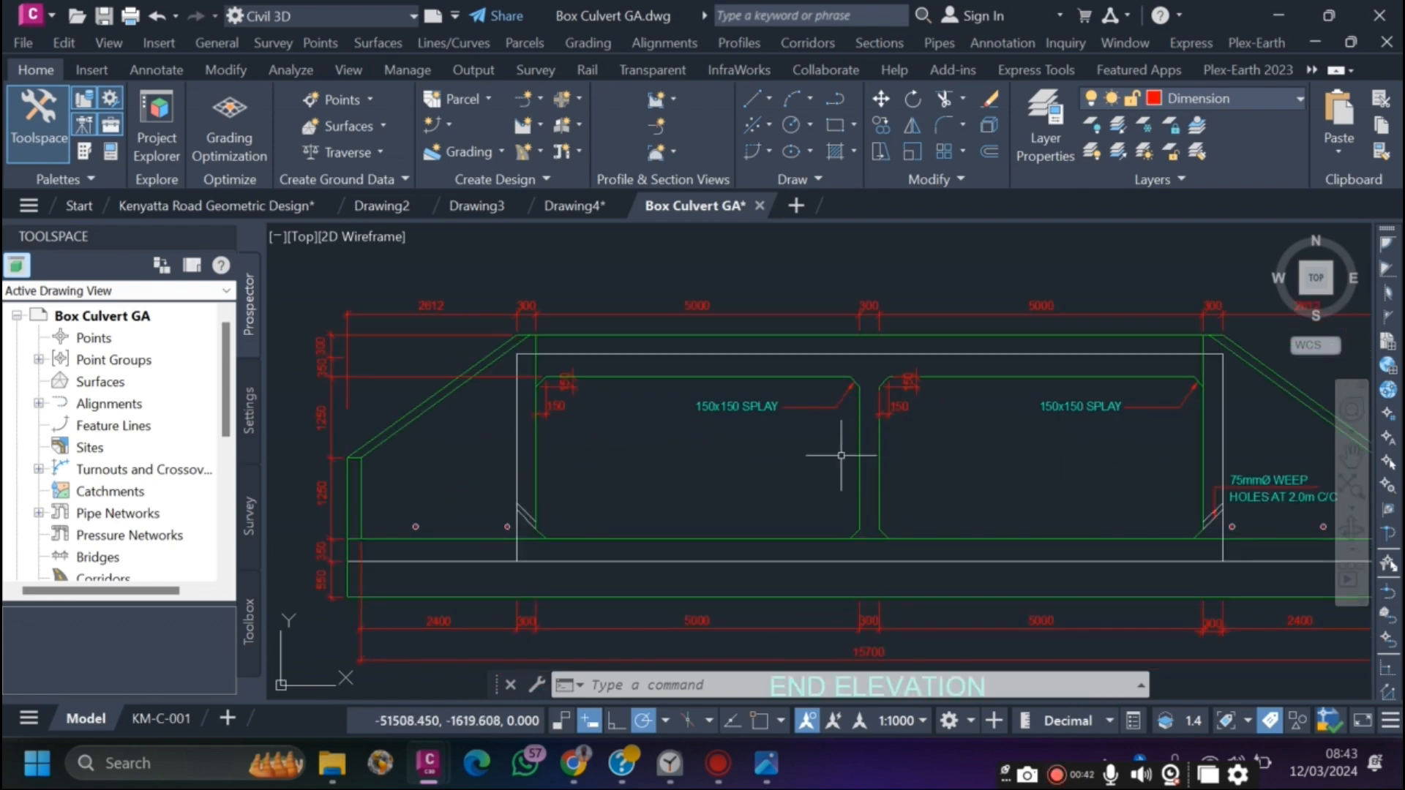
scroll(659, 454, down, 4)
scroll(781, 476, up, 2)
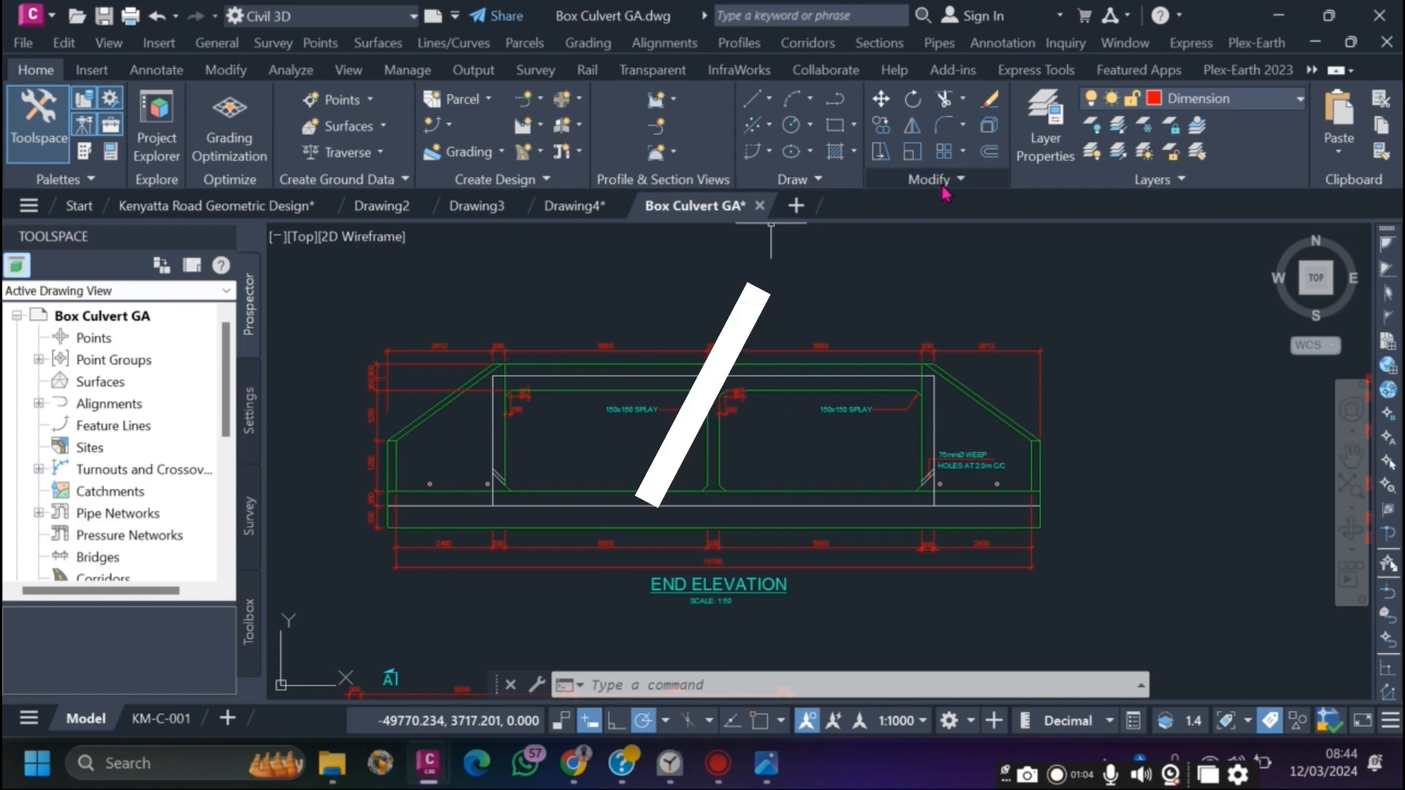
scroll(889, 306, down, 2)
scroll(890, 306, down, 2)
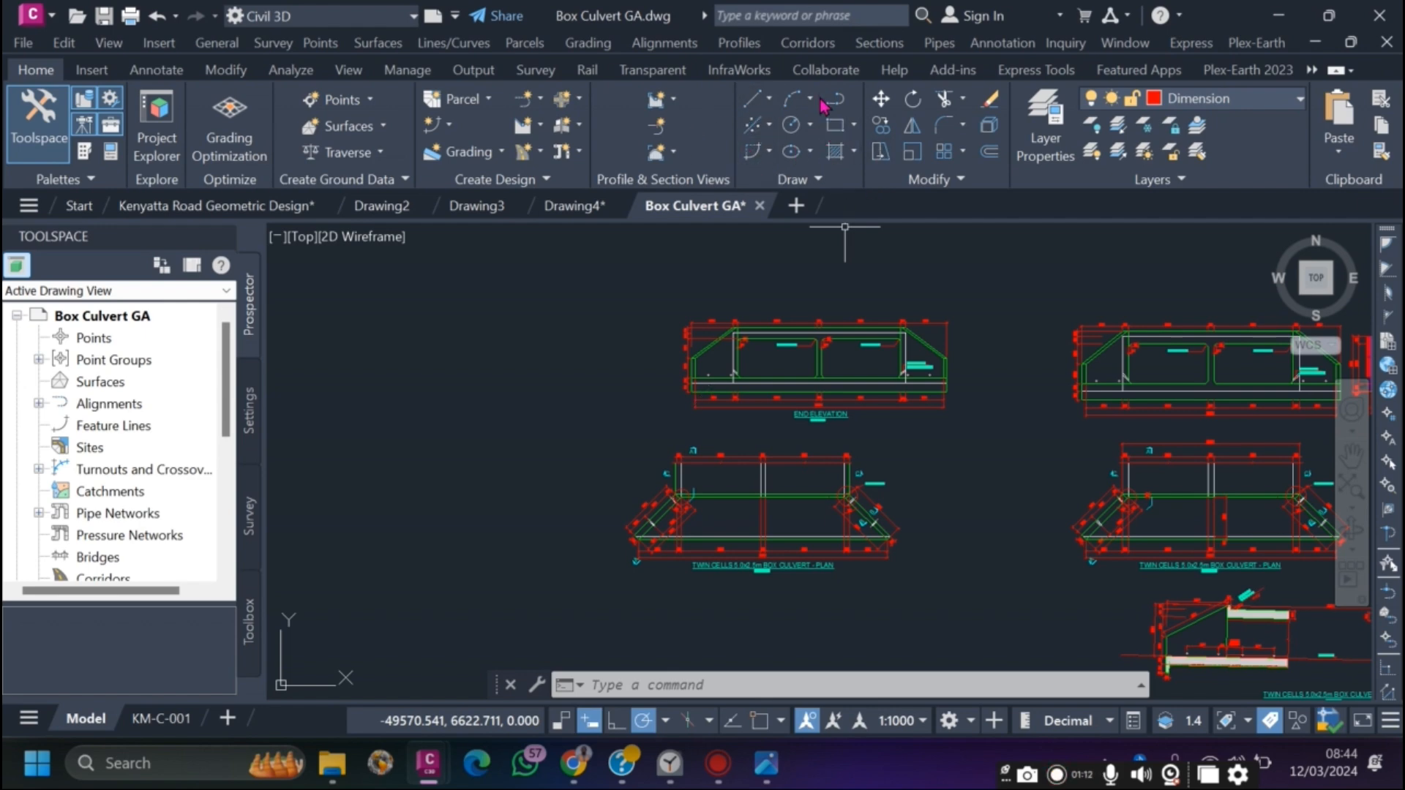
scroll(841, 314, up, 5)
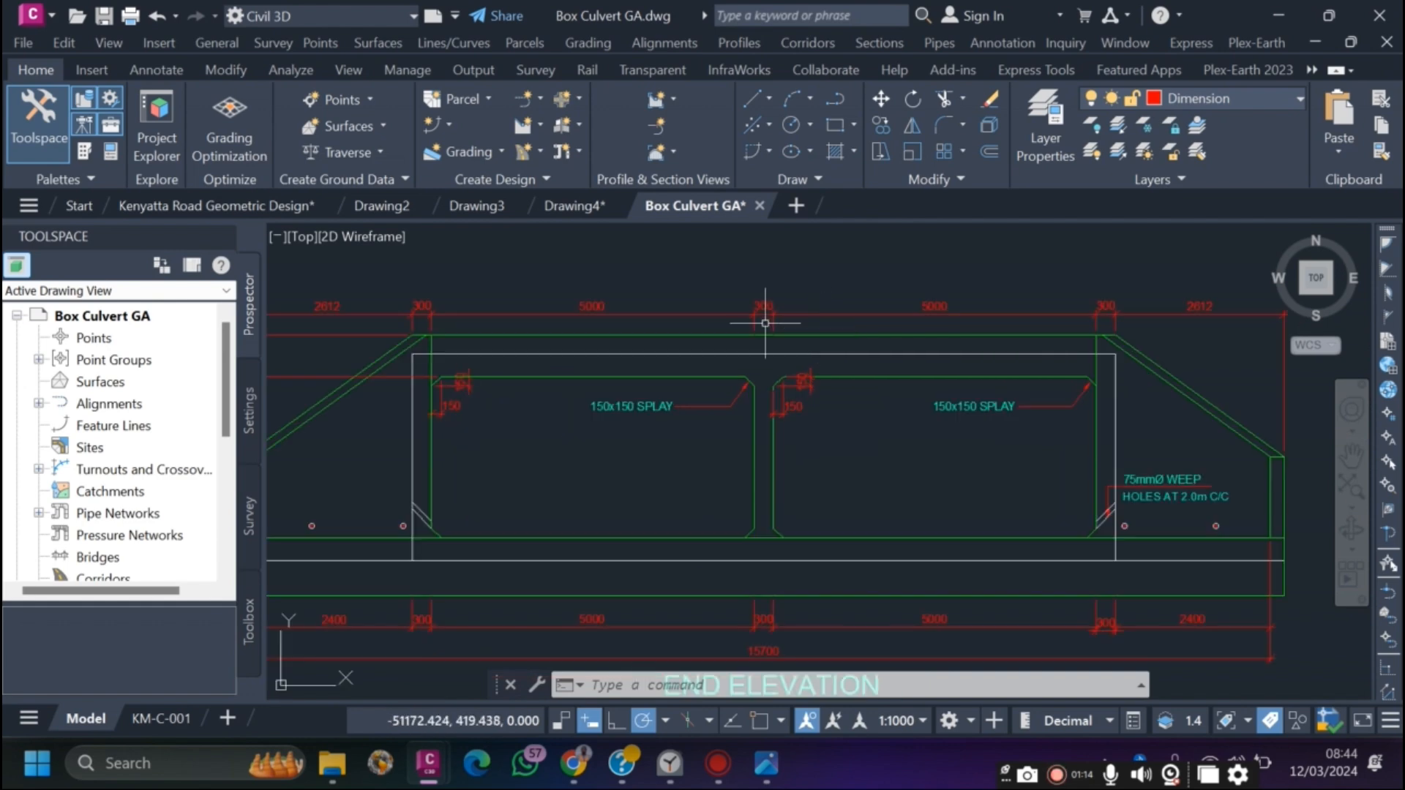
scroll(786, 315, down, 2)
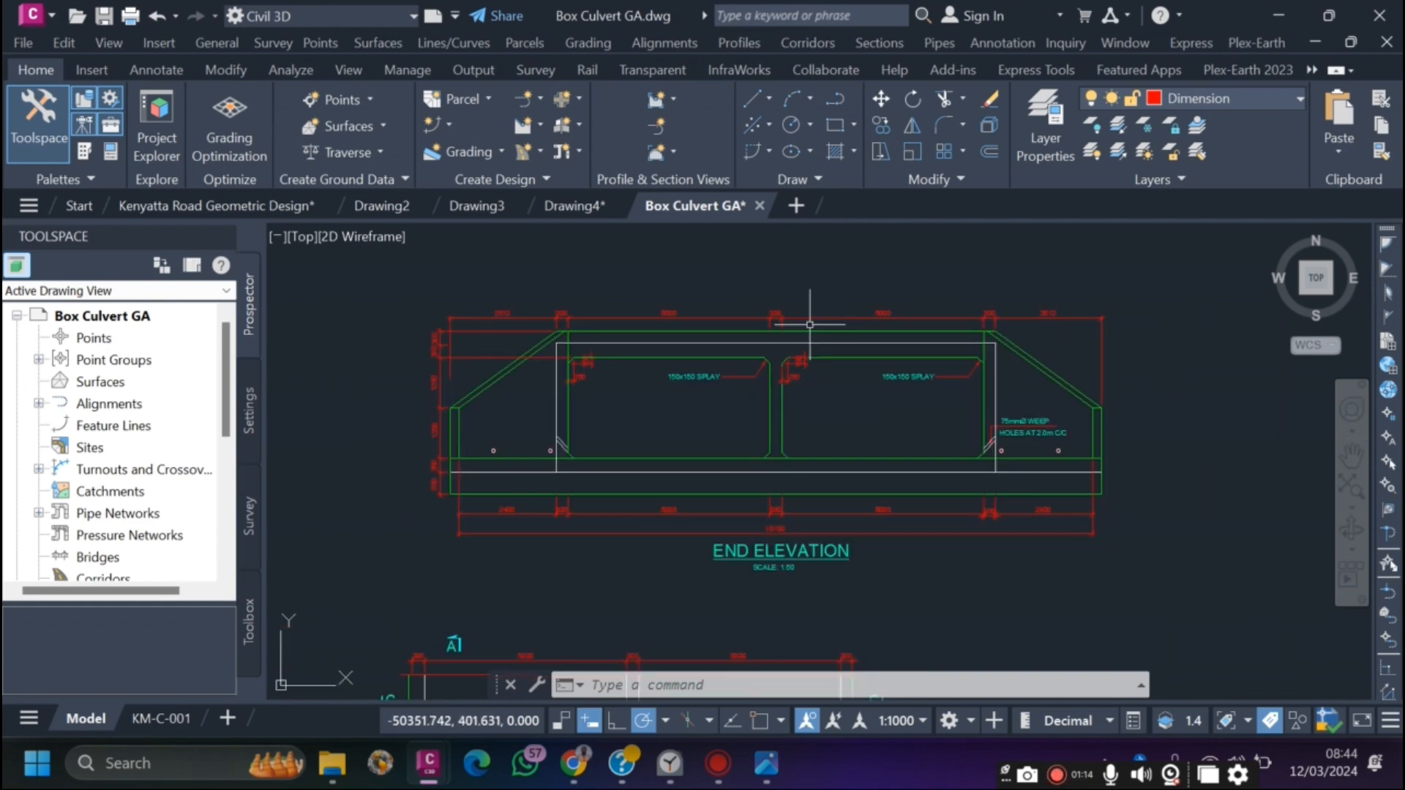
click(769, 99)
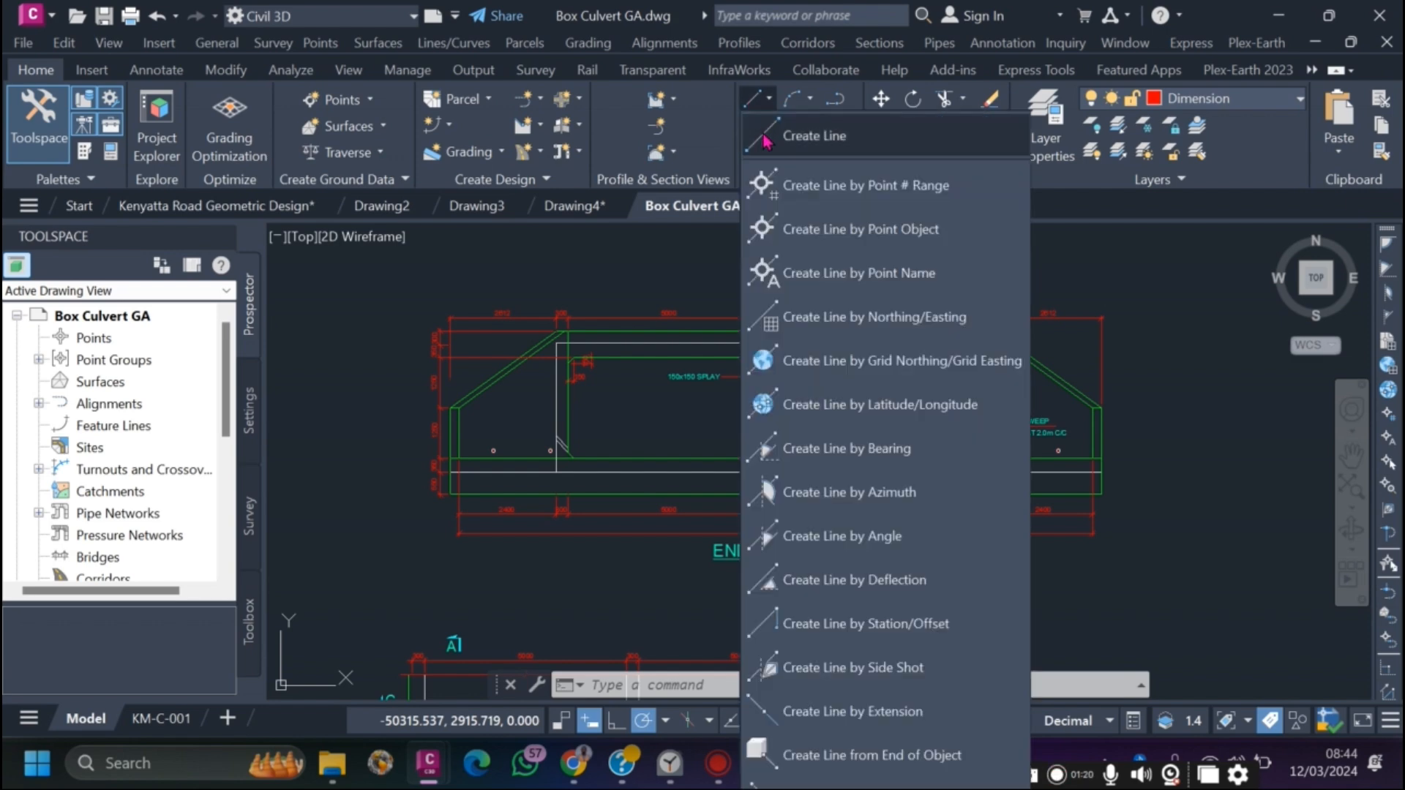
click(769, 96)
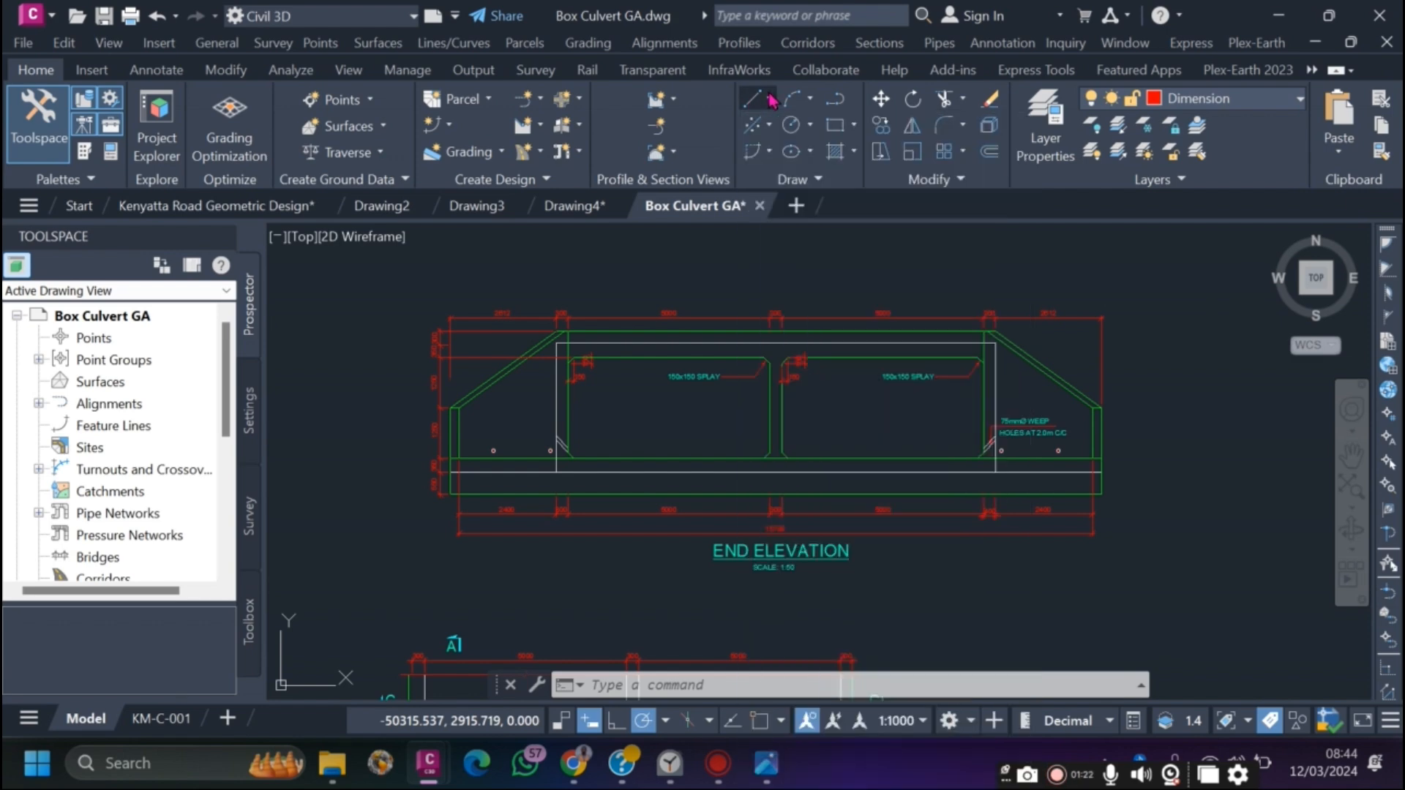
click(769, 96)
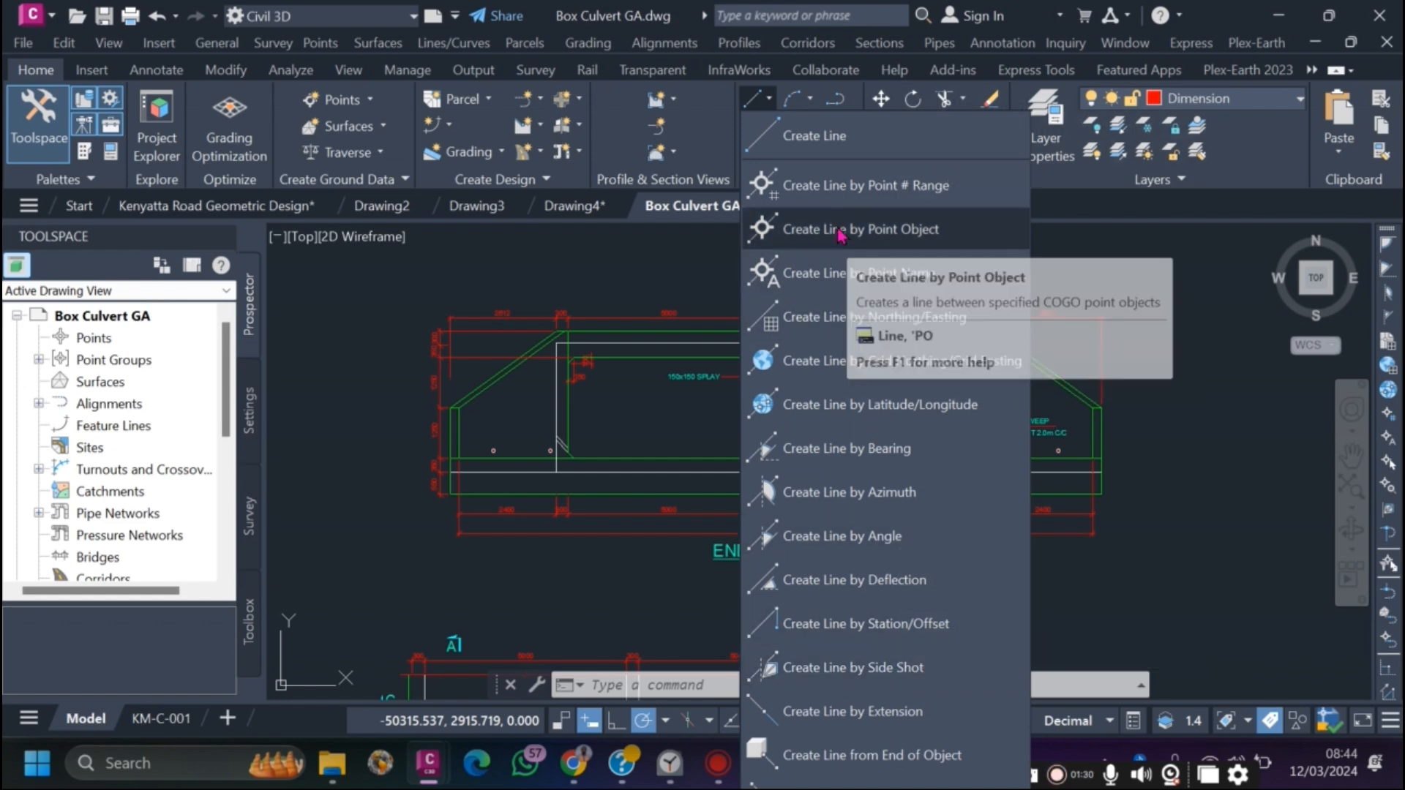
click(823, 144)
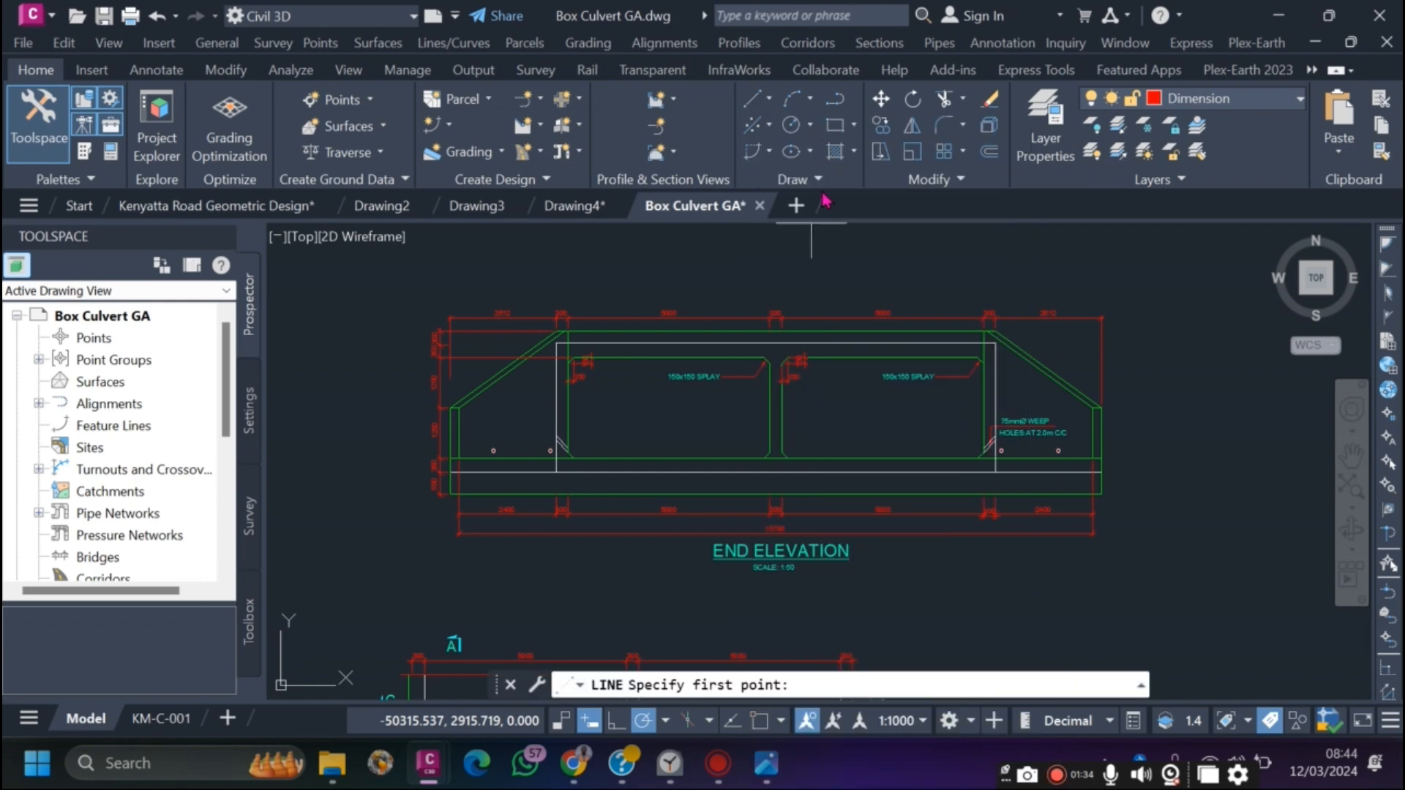
scroll(878, 293, down, 3)
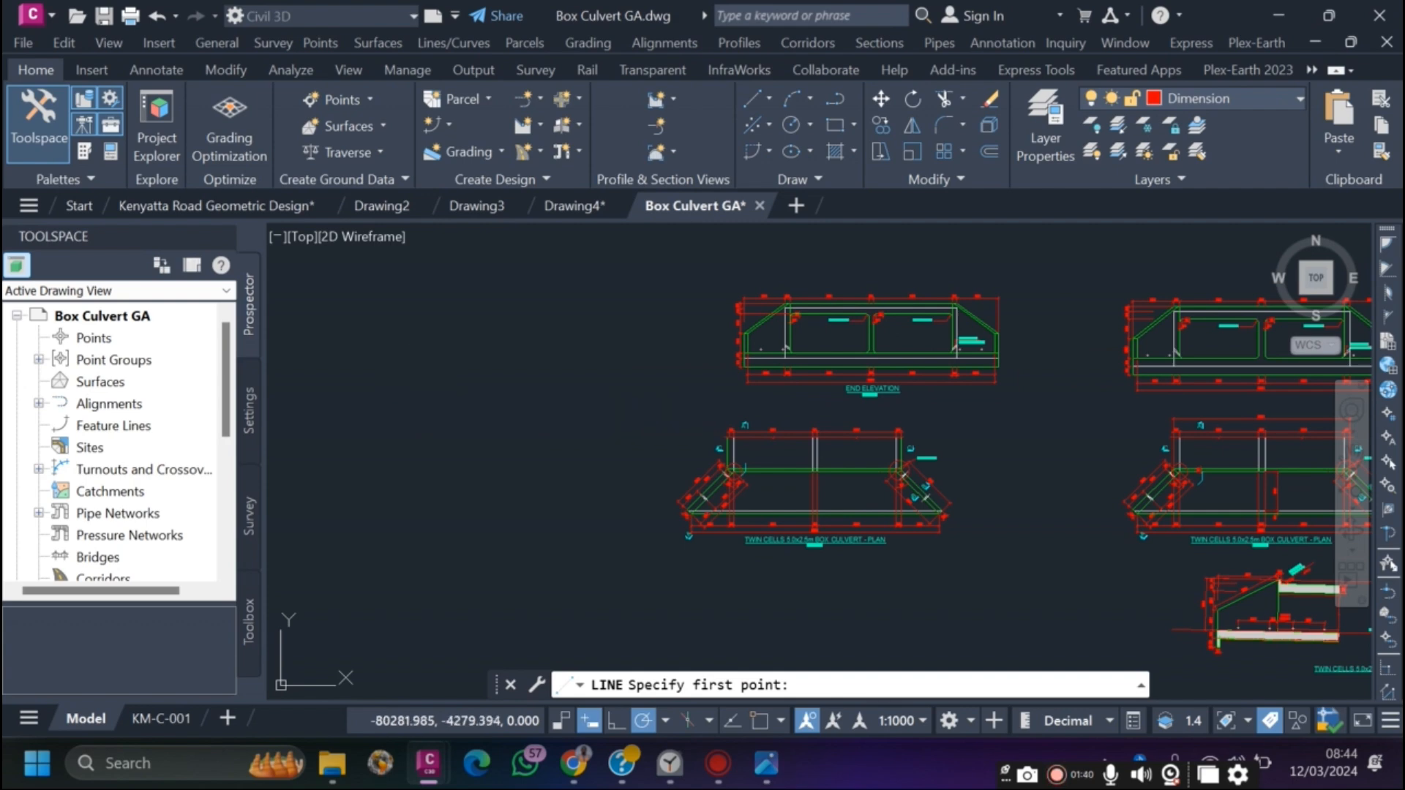
click(412, 375)
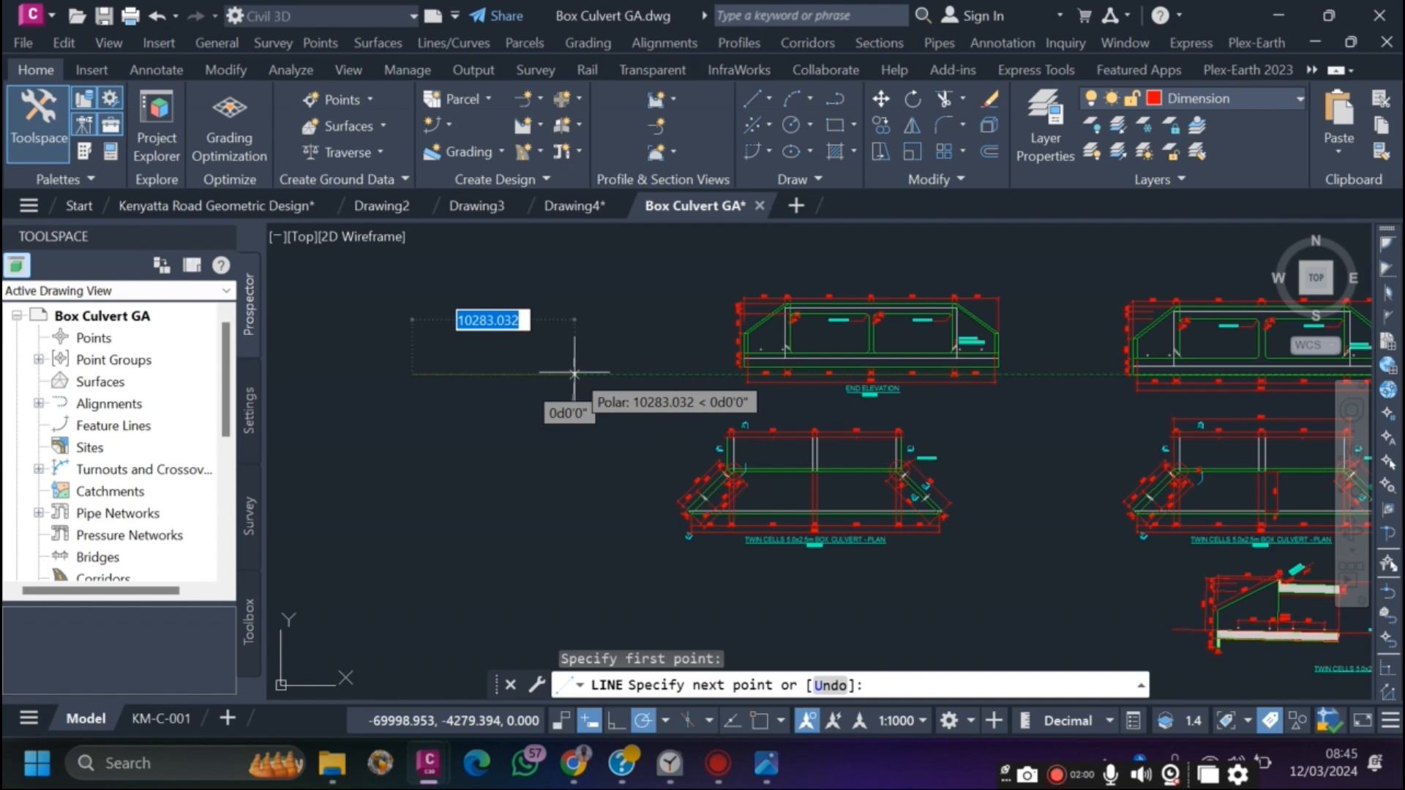
key(Escape)
text(l)
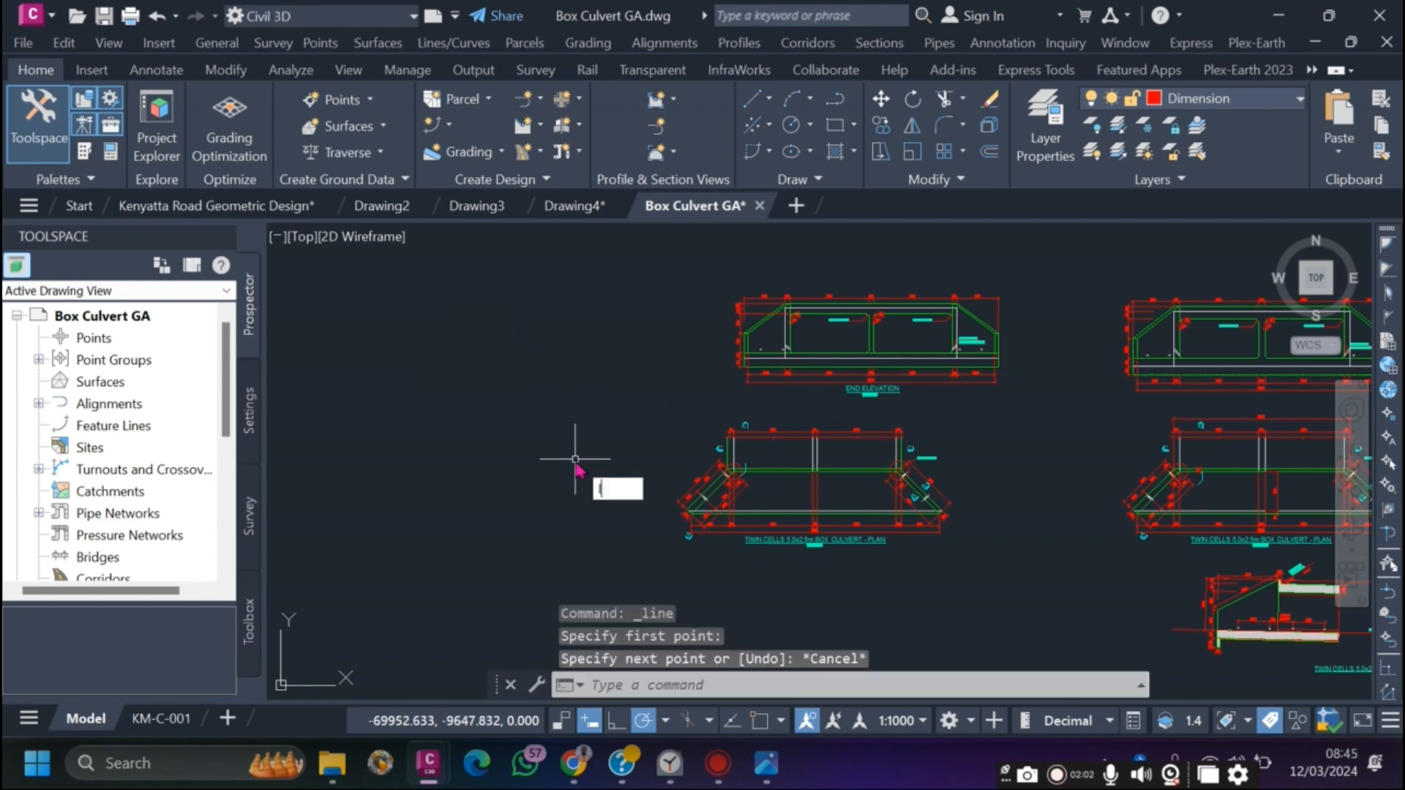
key(Return)
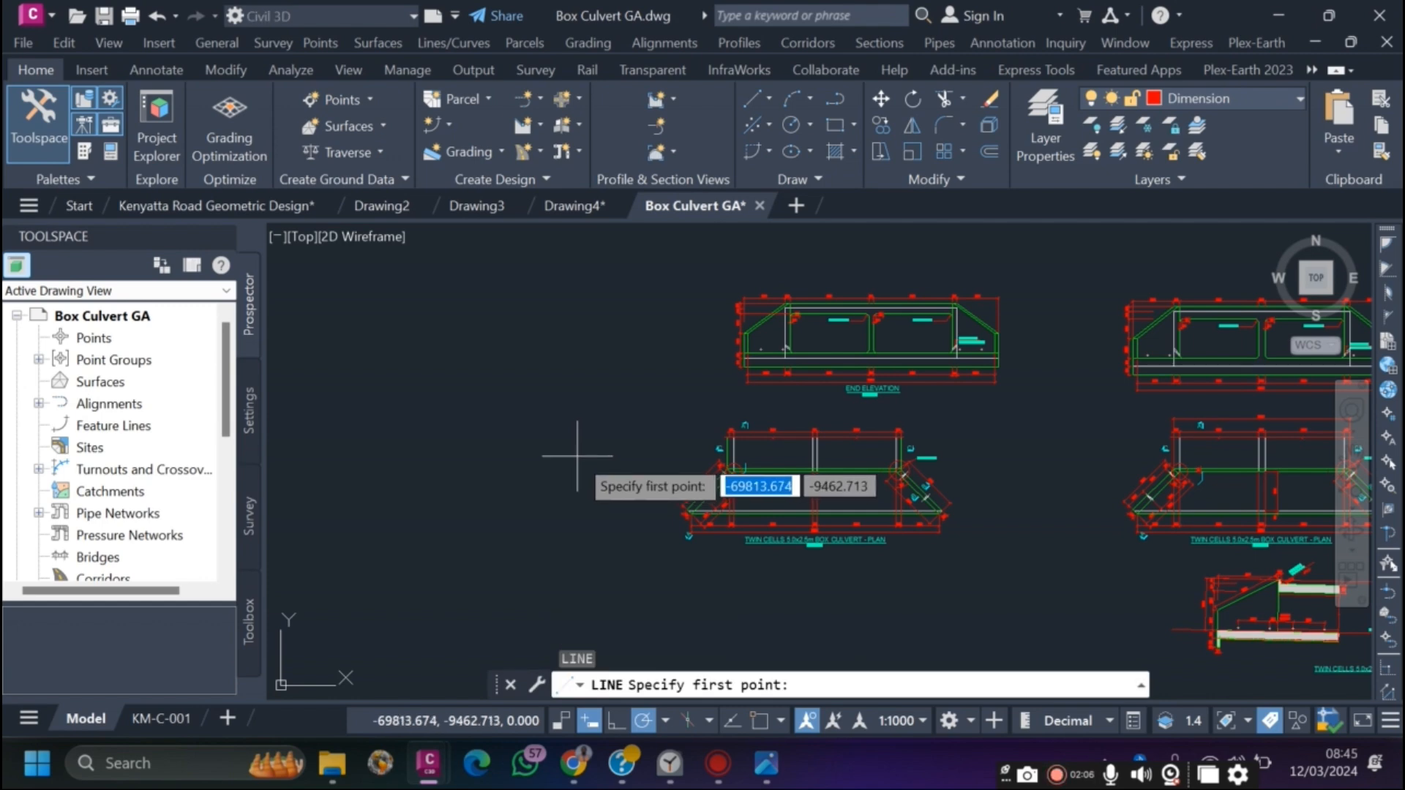
click(415, 423)
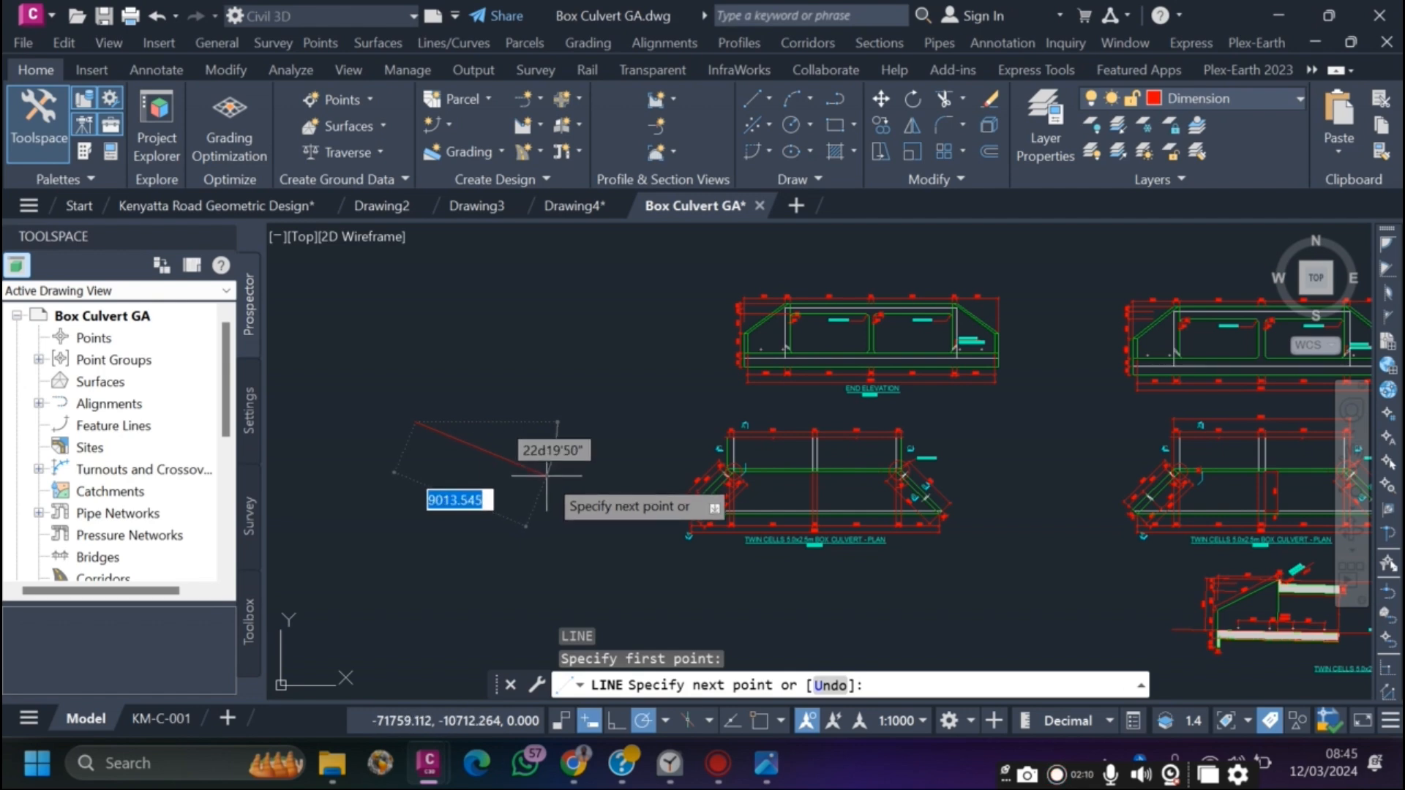
key(Escape)
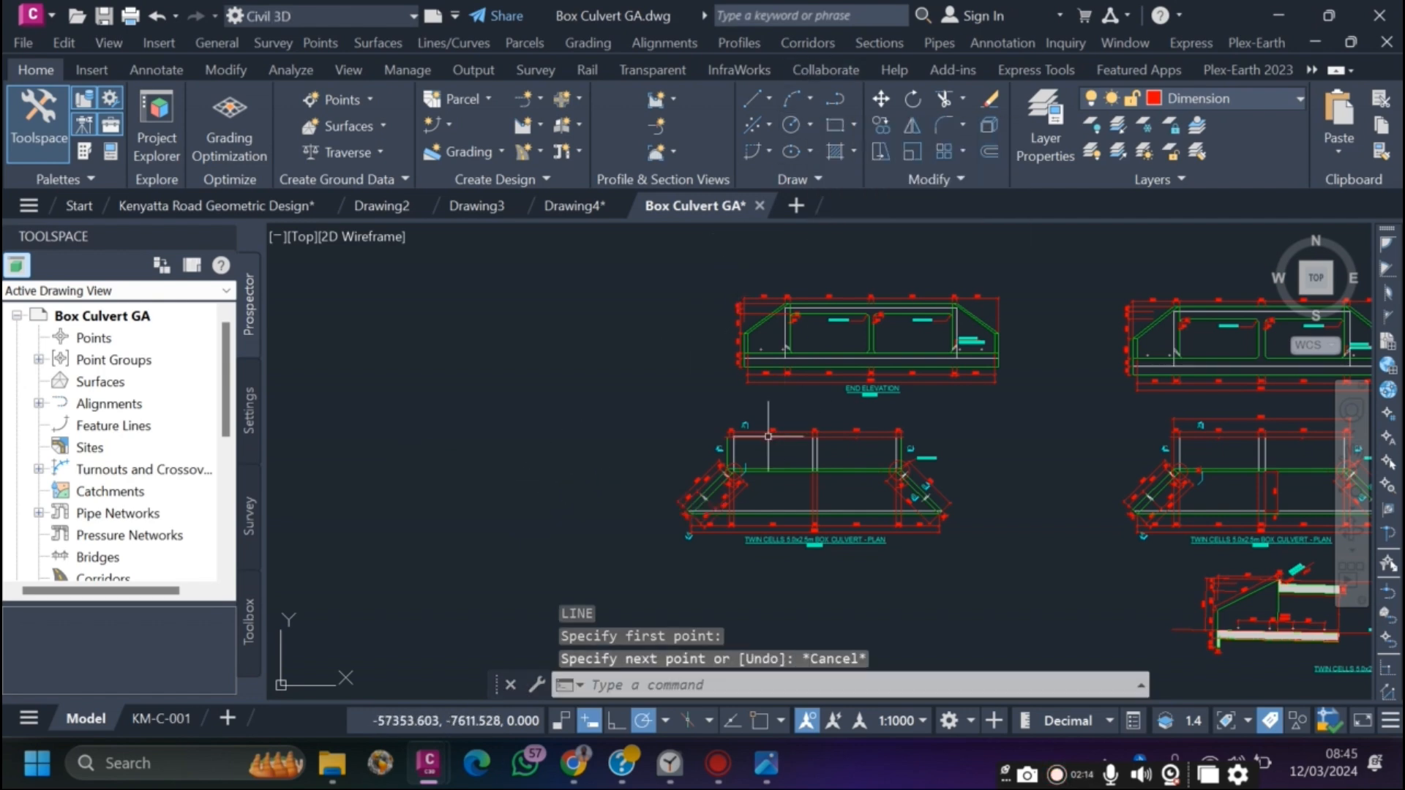
Examine the twin-cell culvert plans, the sections and the end elevation's wing wall and splay details
scroll(723, 492, up, 6)
scroll(525, 410, down, 4)
scroll(527, 410, down, 6)
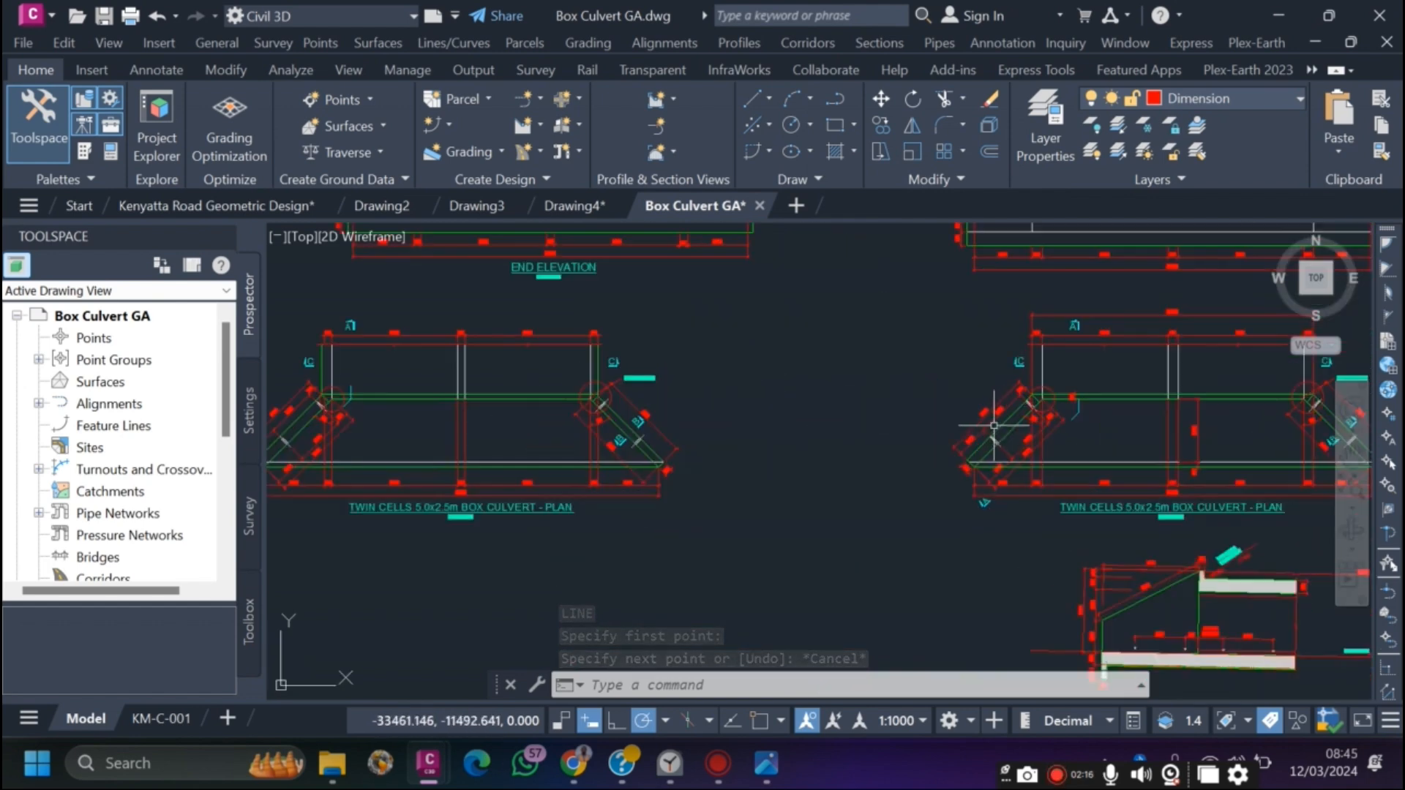
scroll(1141, 344, up, 5)
scroll(1141, 344, down, 4)
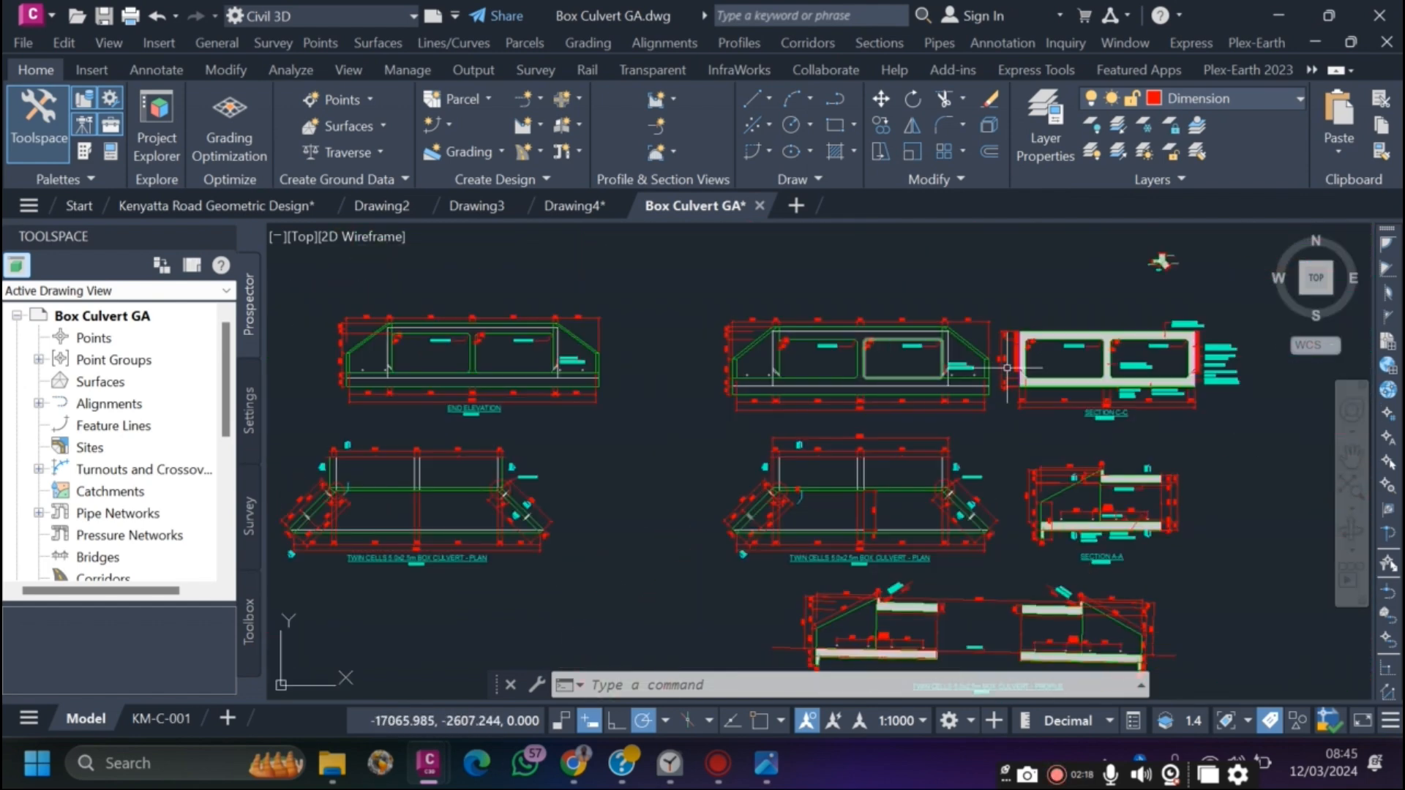
scroll(1110, 367, up, 5)
scroll(1109, 367, down, 3)
scroll(1109, 367, down, 3)
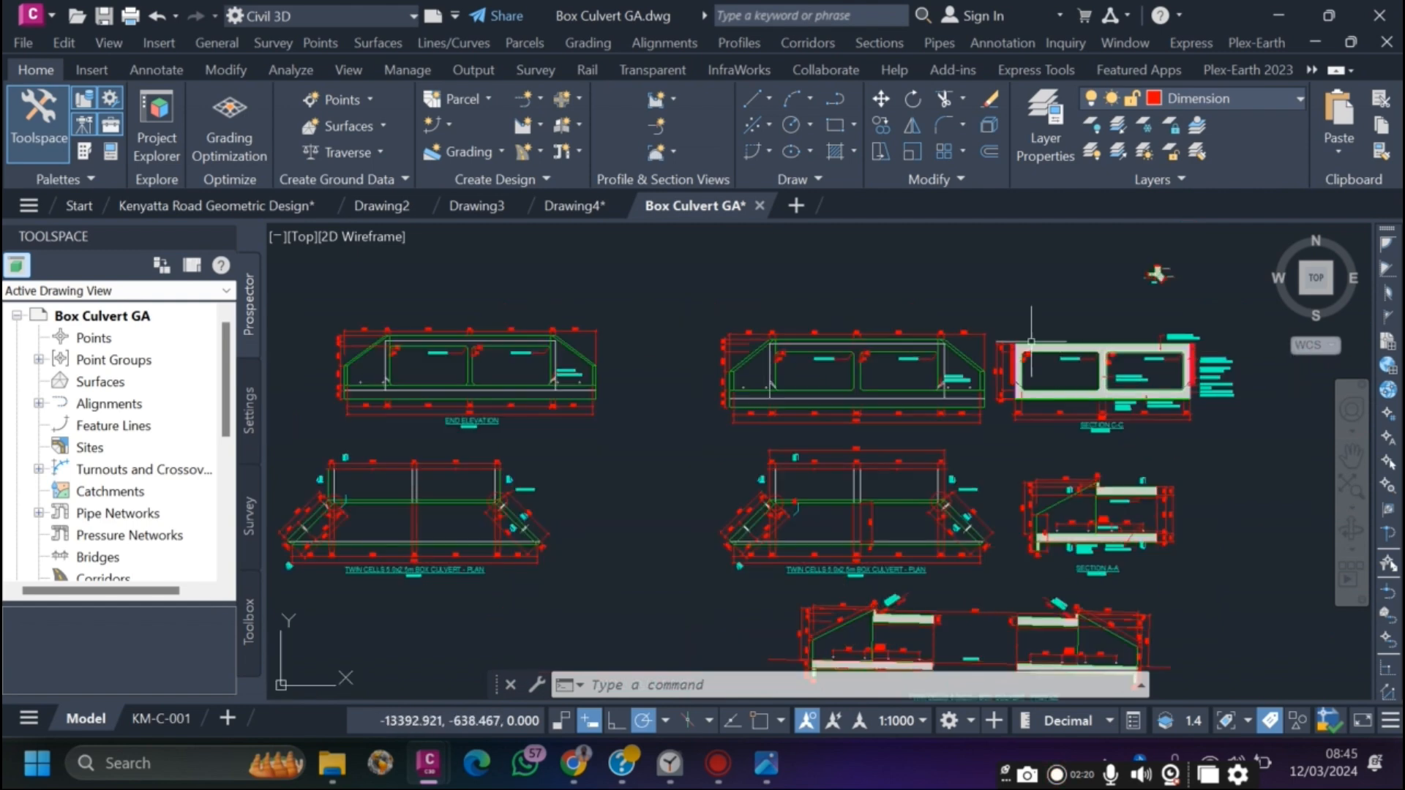
scroll(805, 358, up, 5)
scroll(819, 360, down, 2)
scroll(822, 364, up, 7)
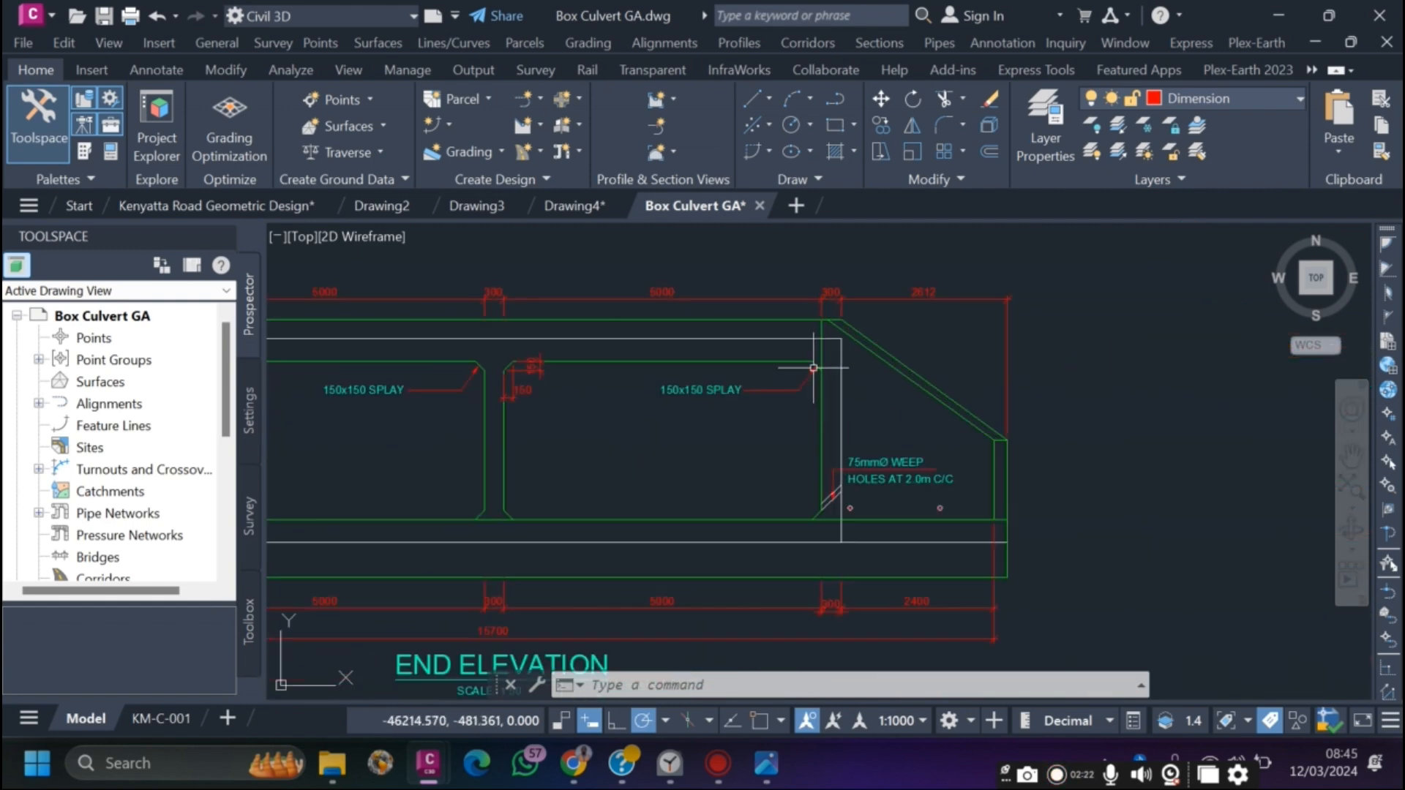
scroll(897, 338, down, 7)
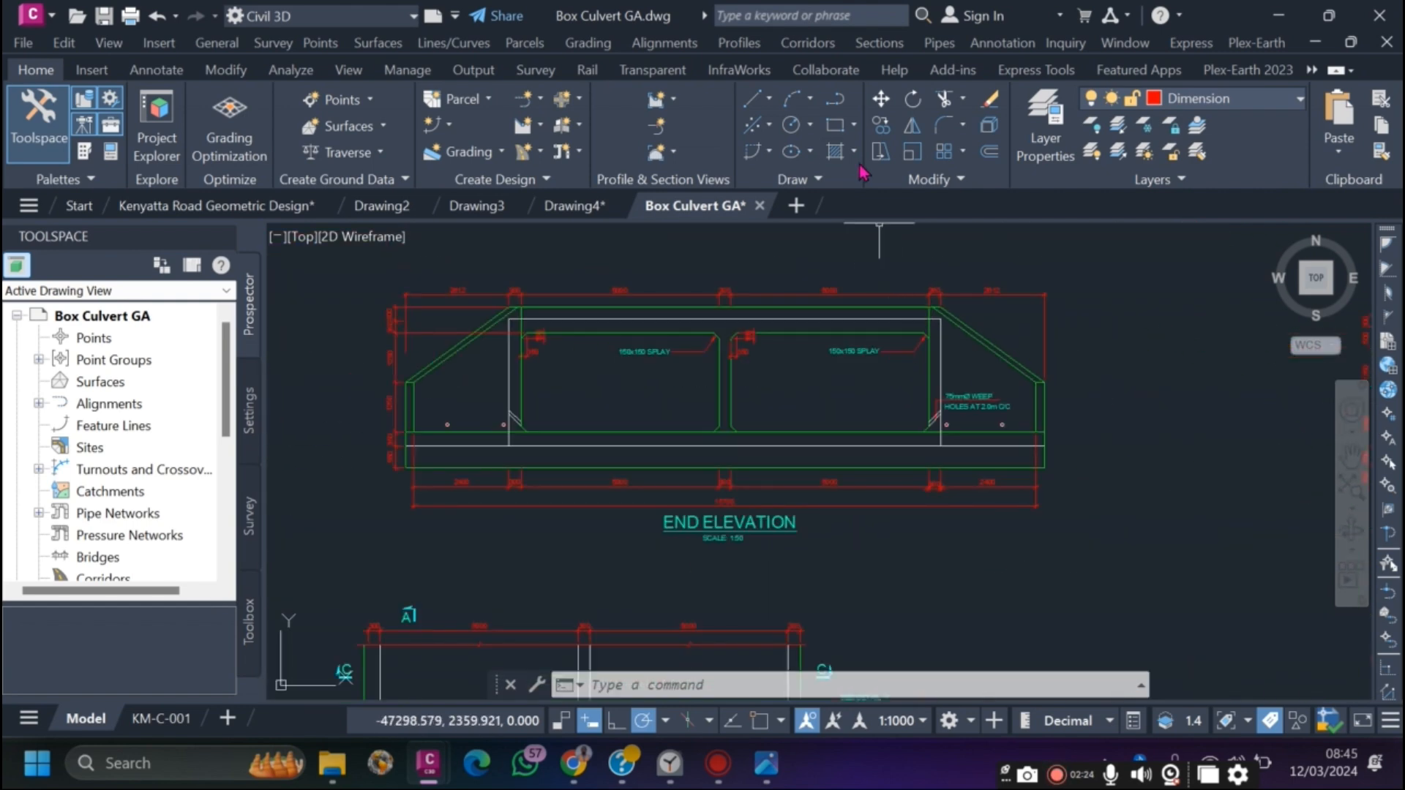
click(810, 98)
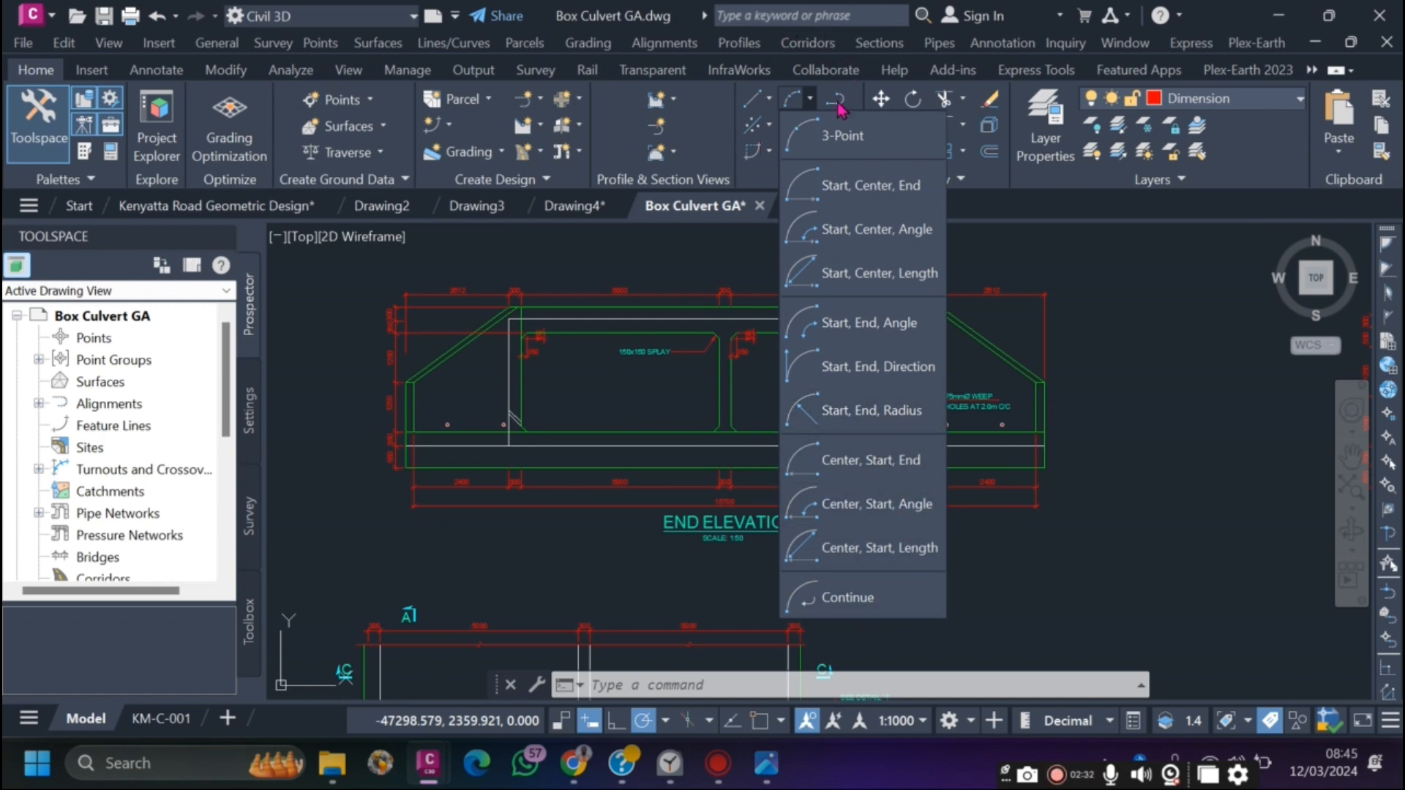
click(1057, 257)
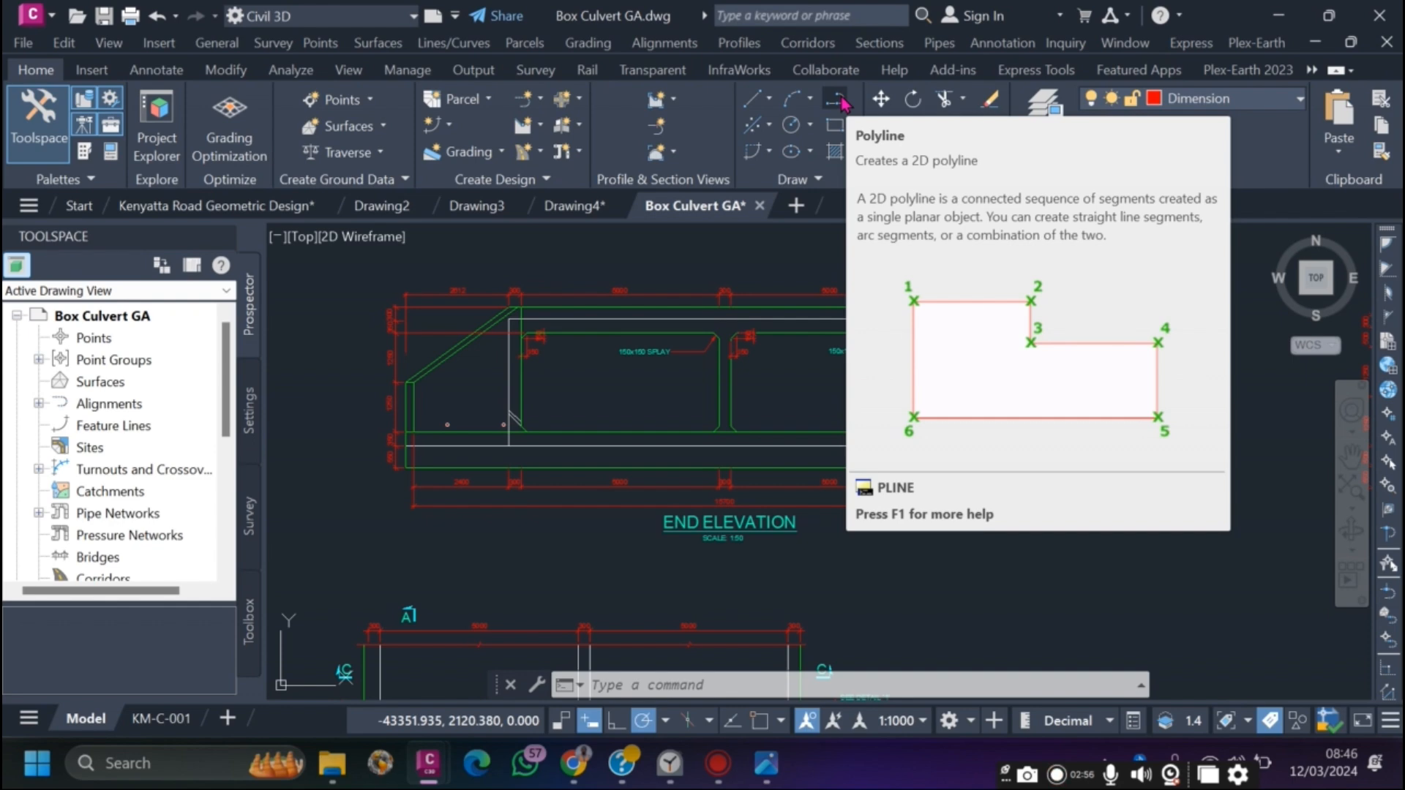
click(836, 100)
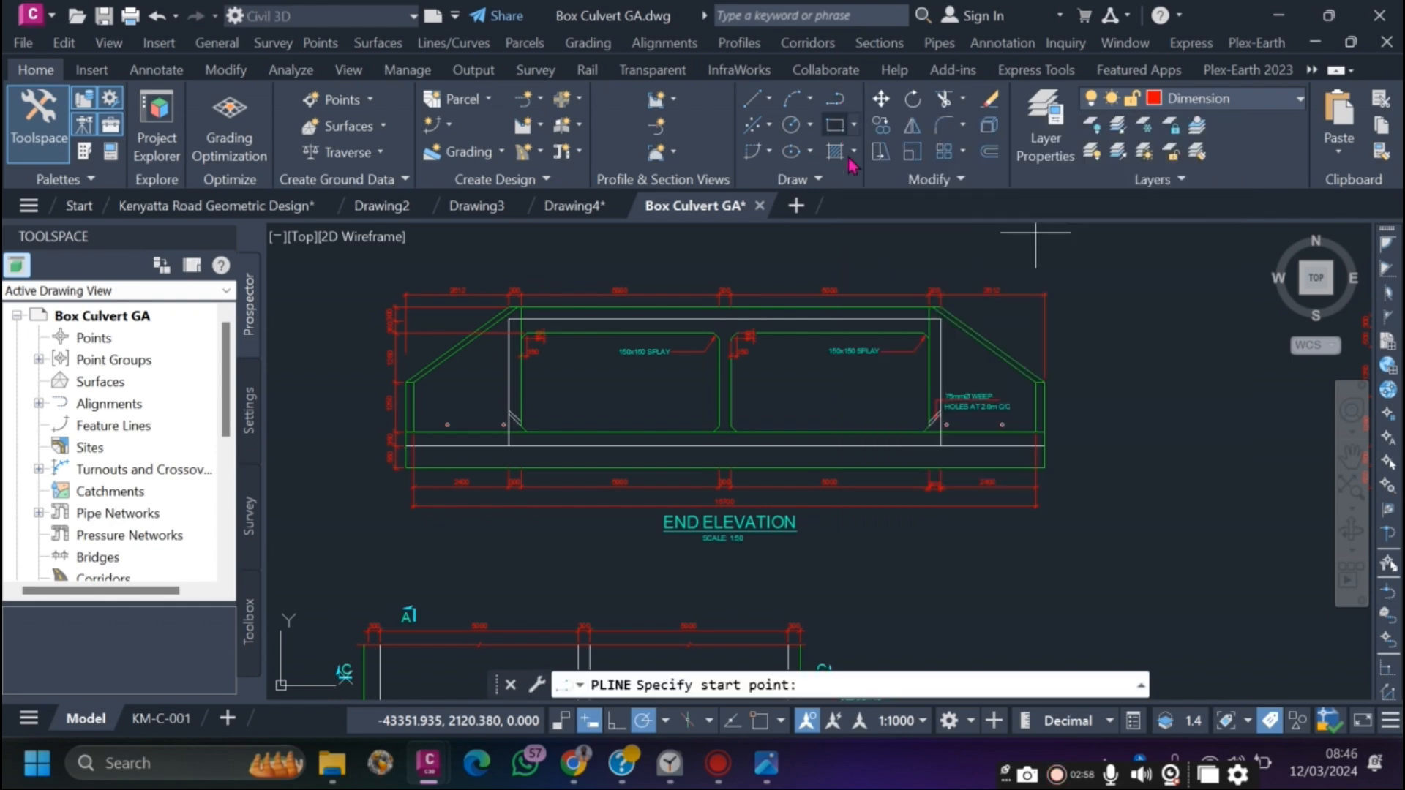
scroll(731, 315, down, 5)
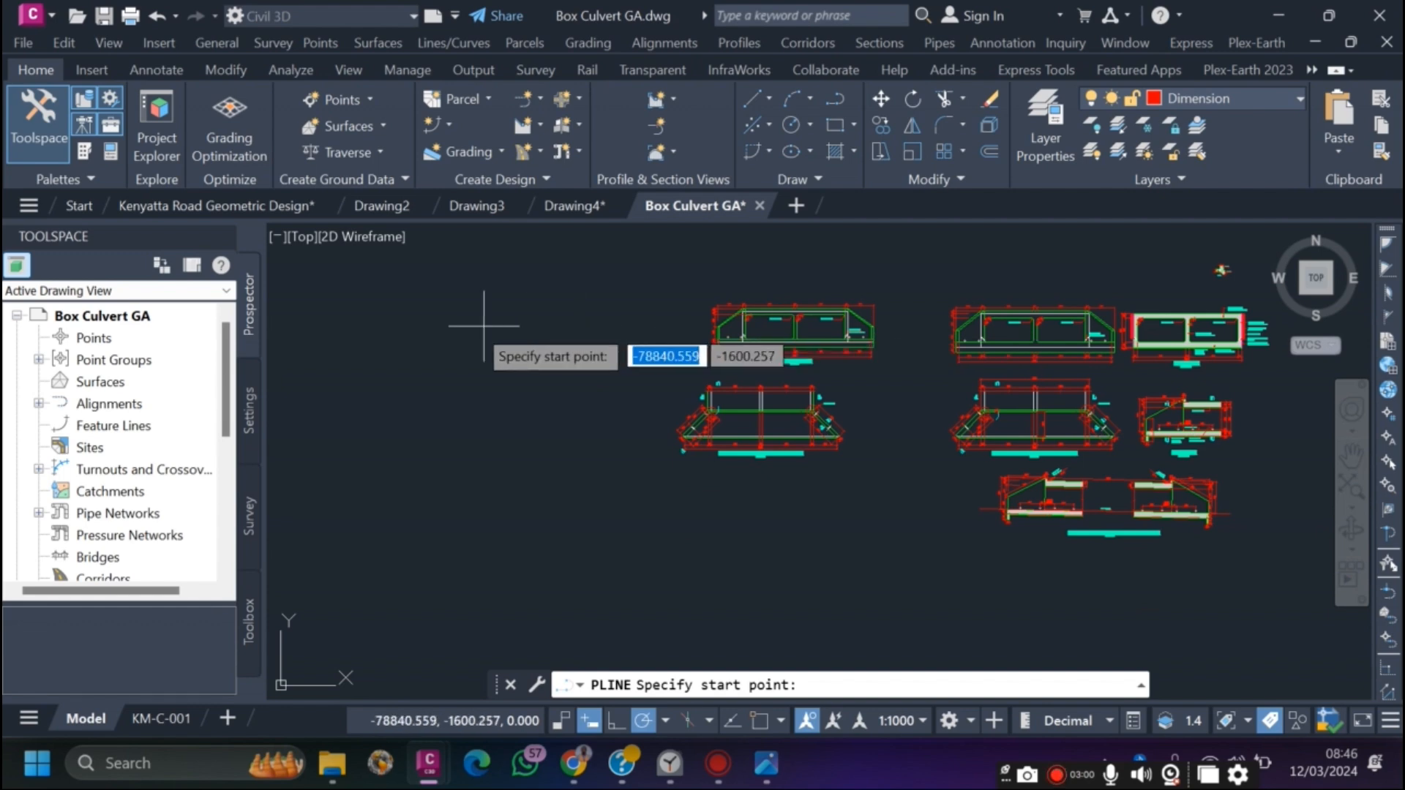
key(Escape)
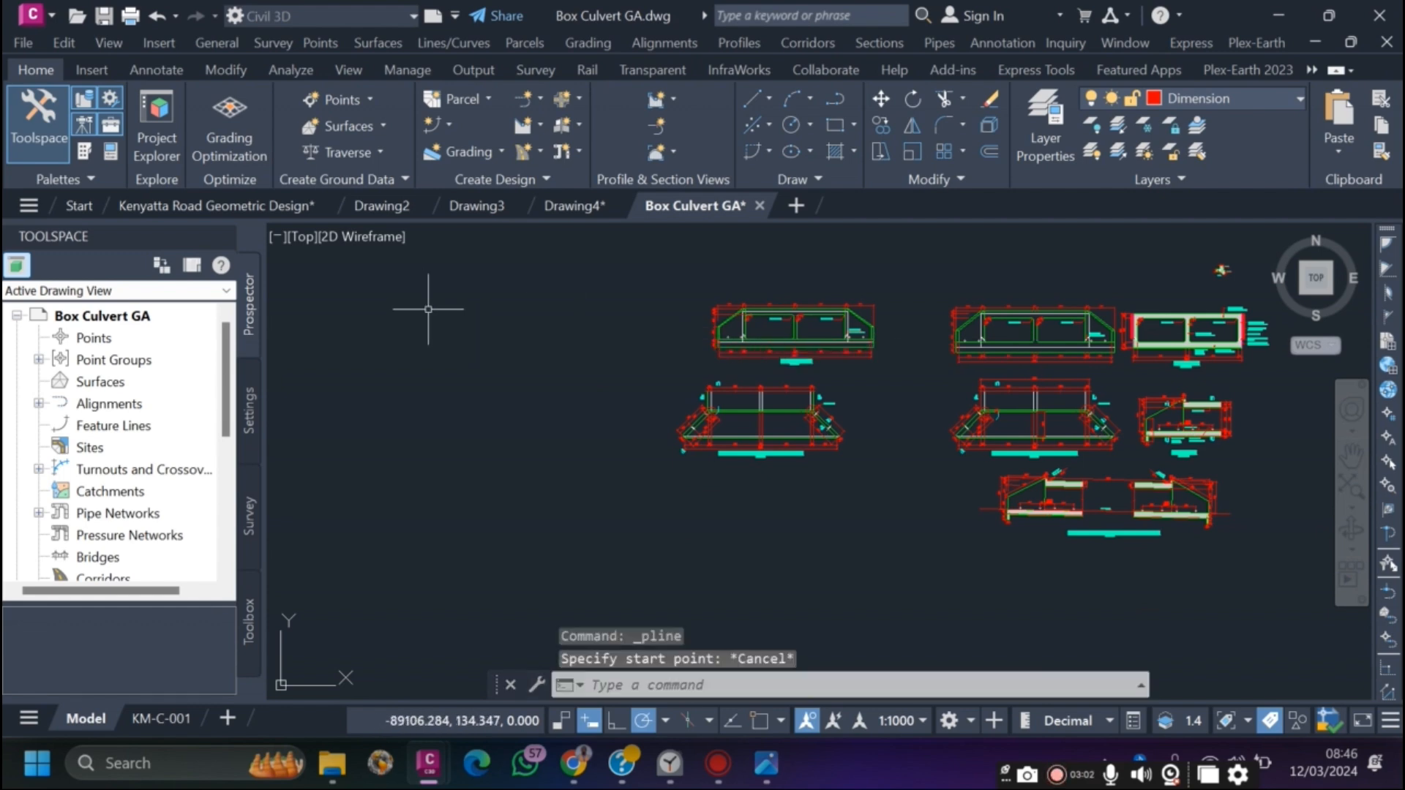
Draw four connected line segments forming a nearly closed rectangle in the empty space beside the leftmost end elevation
click(768, 98)
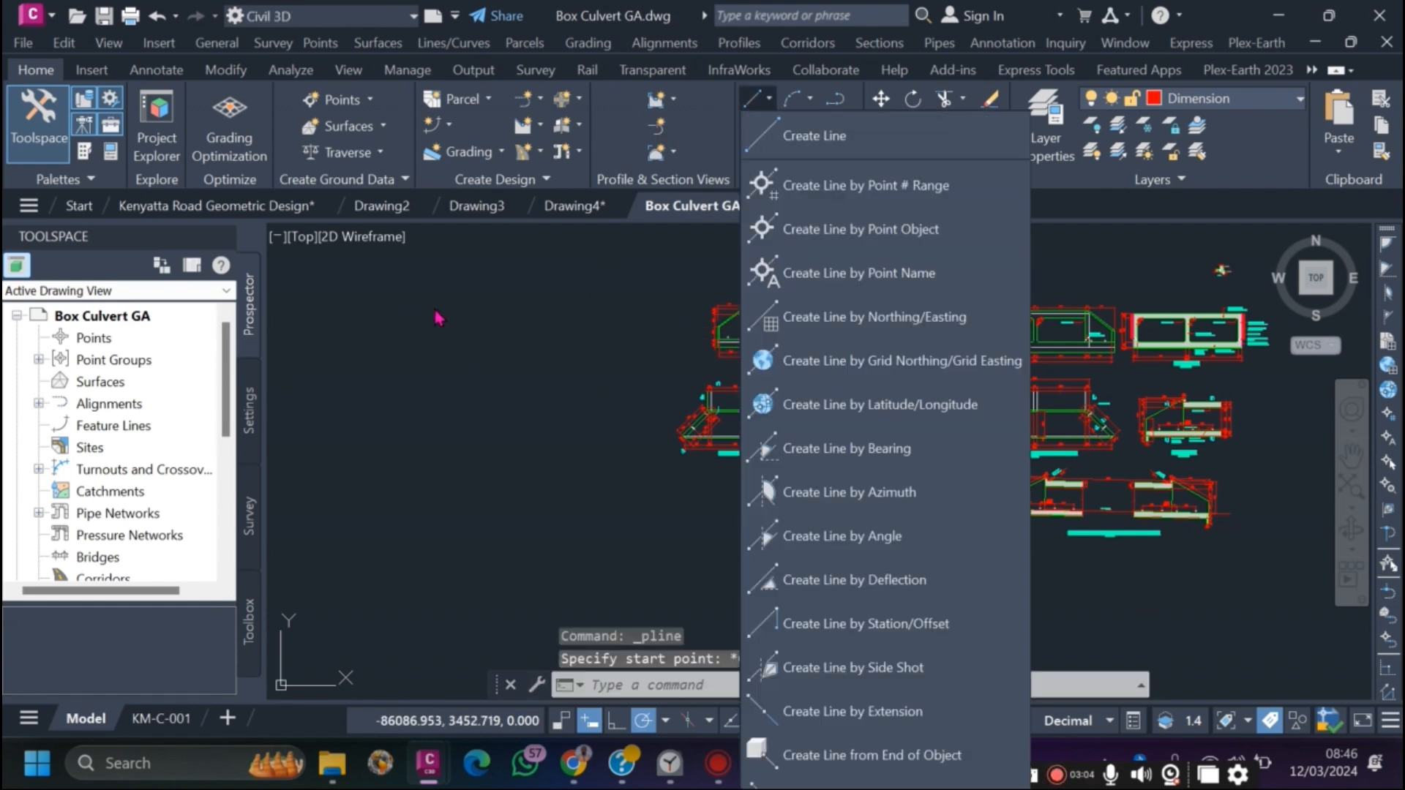
click(863, 143)
click(341, 300)
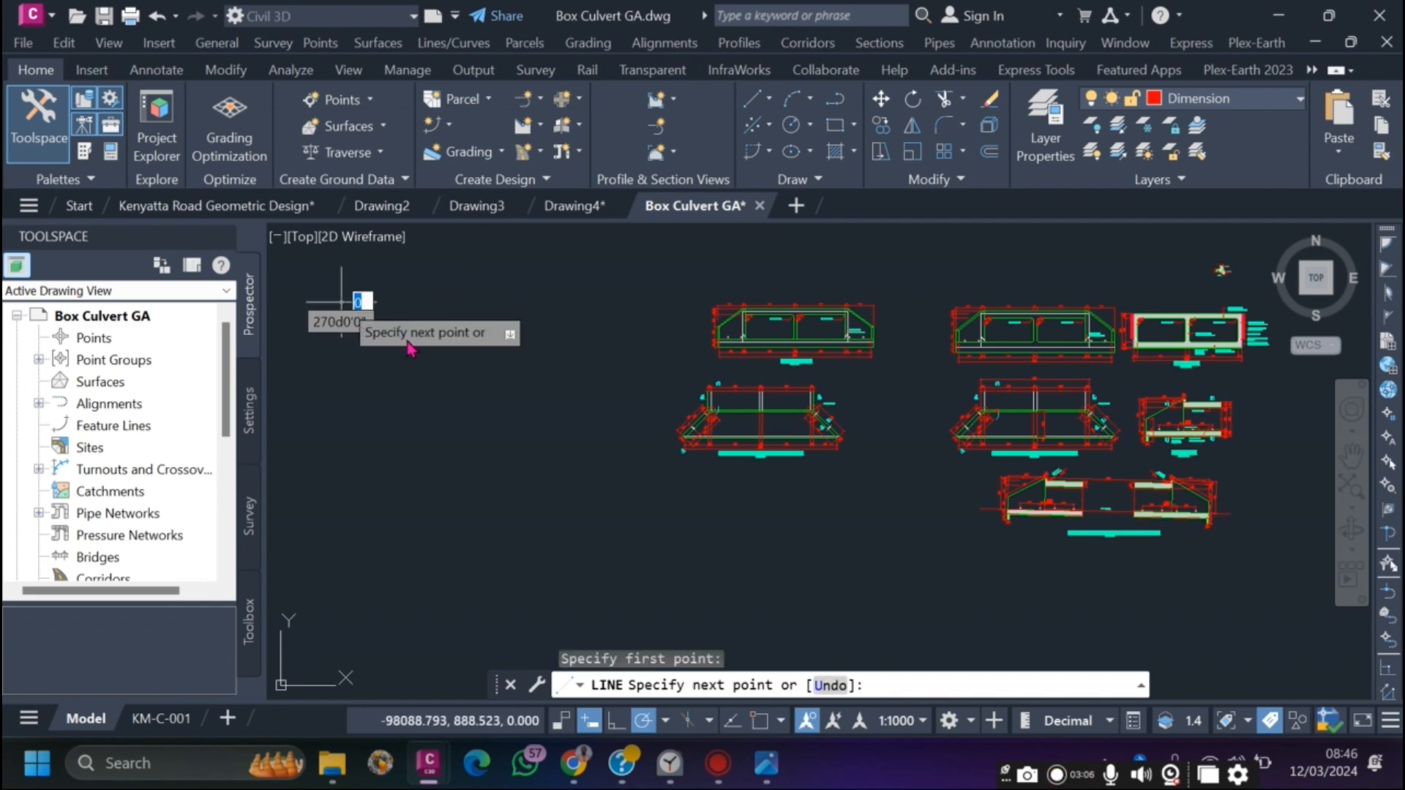
click(558, 300)
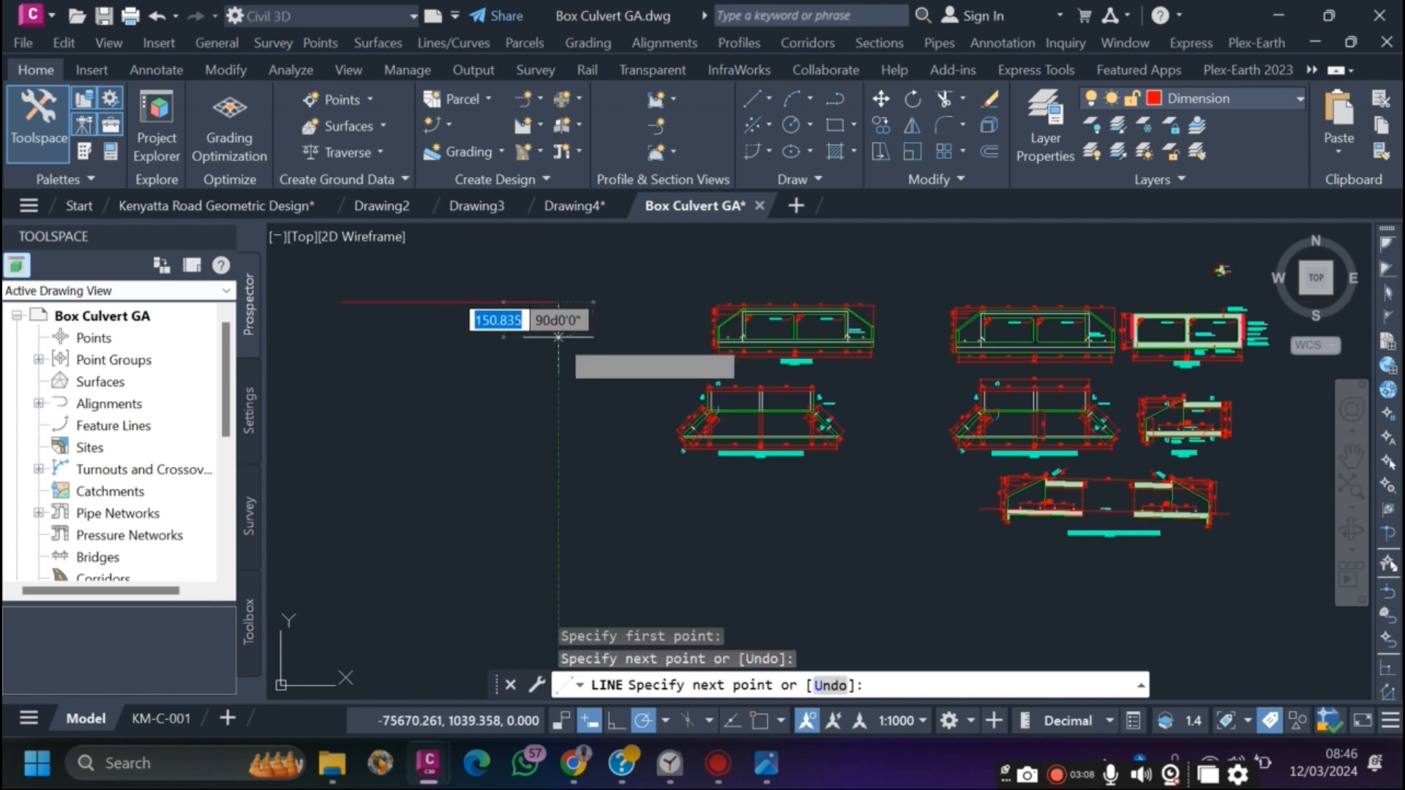
click(558, 419)
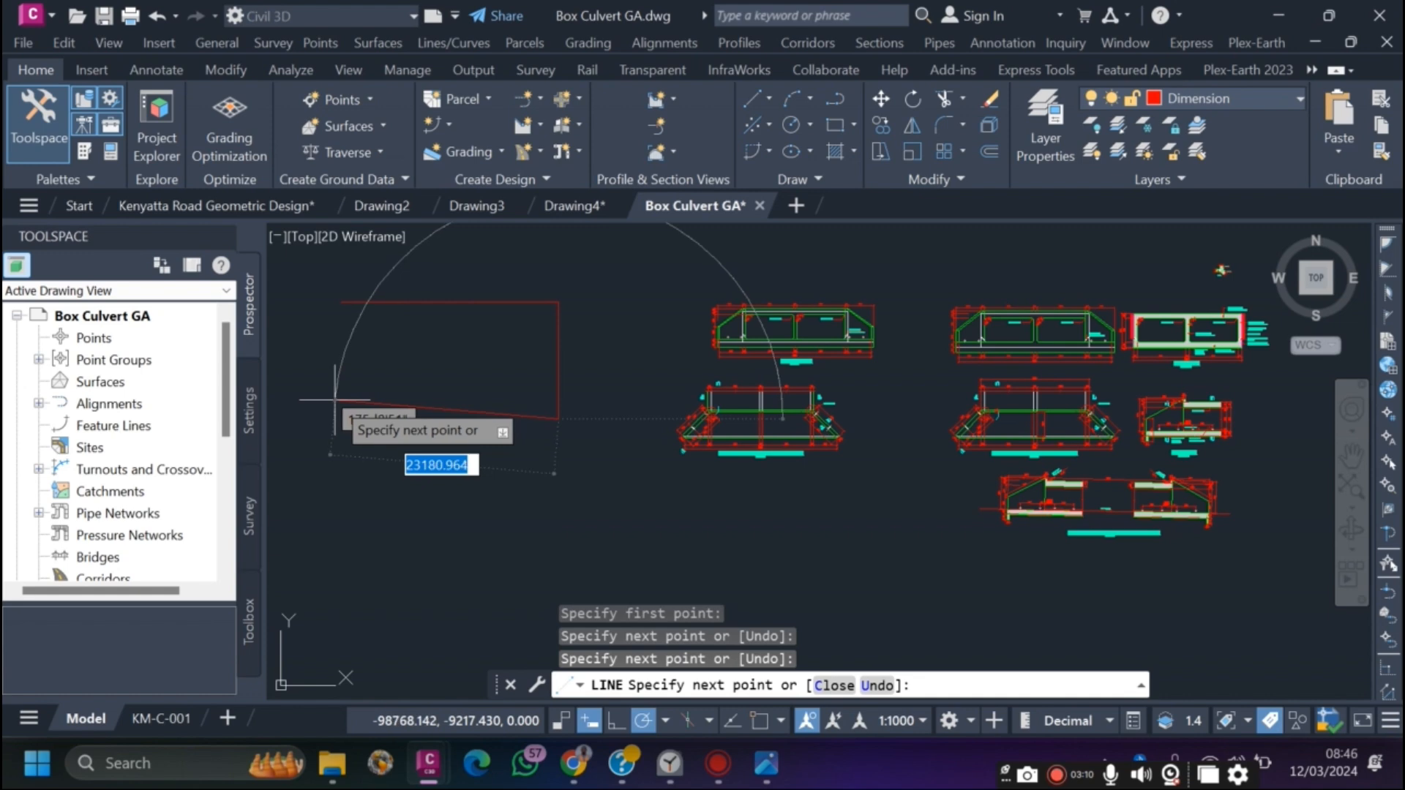
click(323, 418)
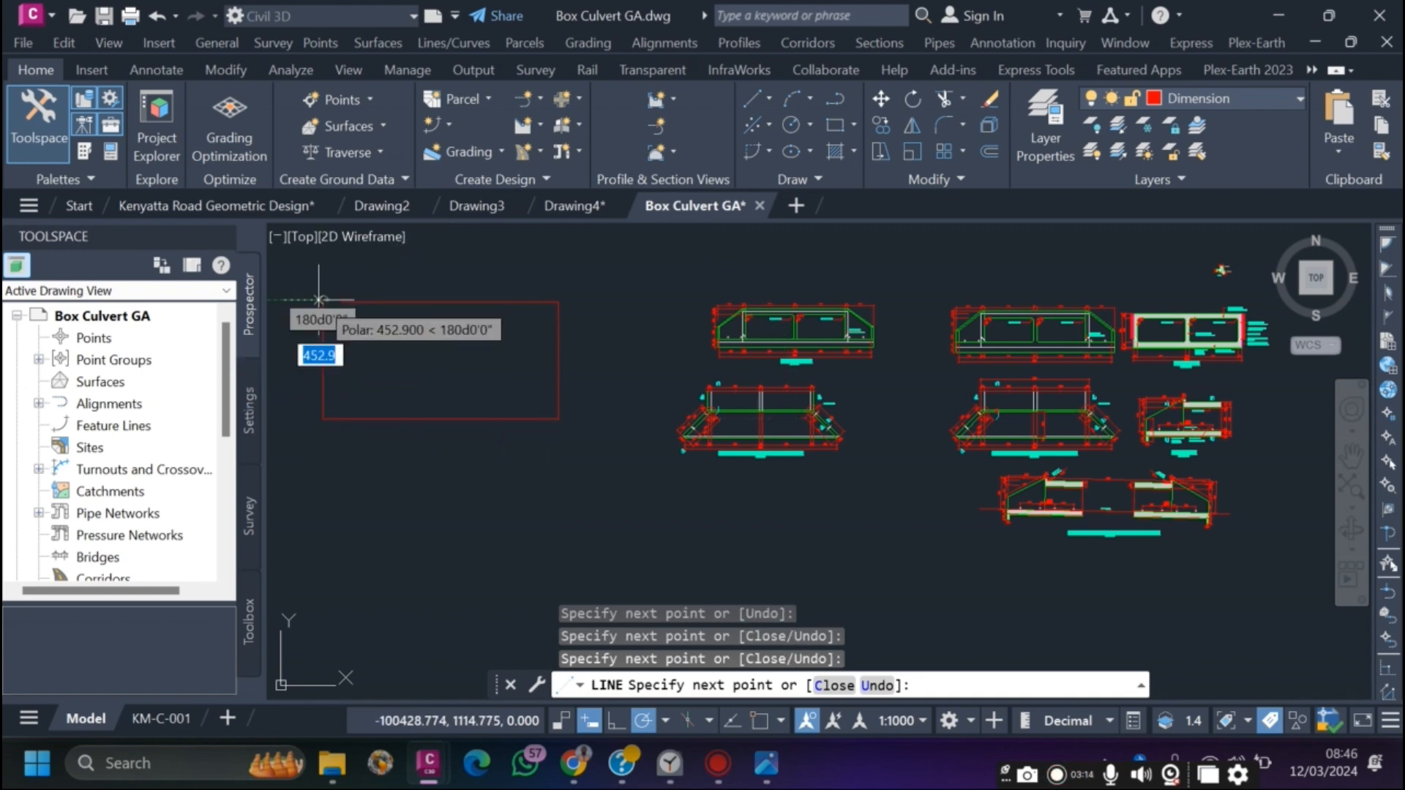
scroll(342, 307, up, 4)
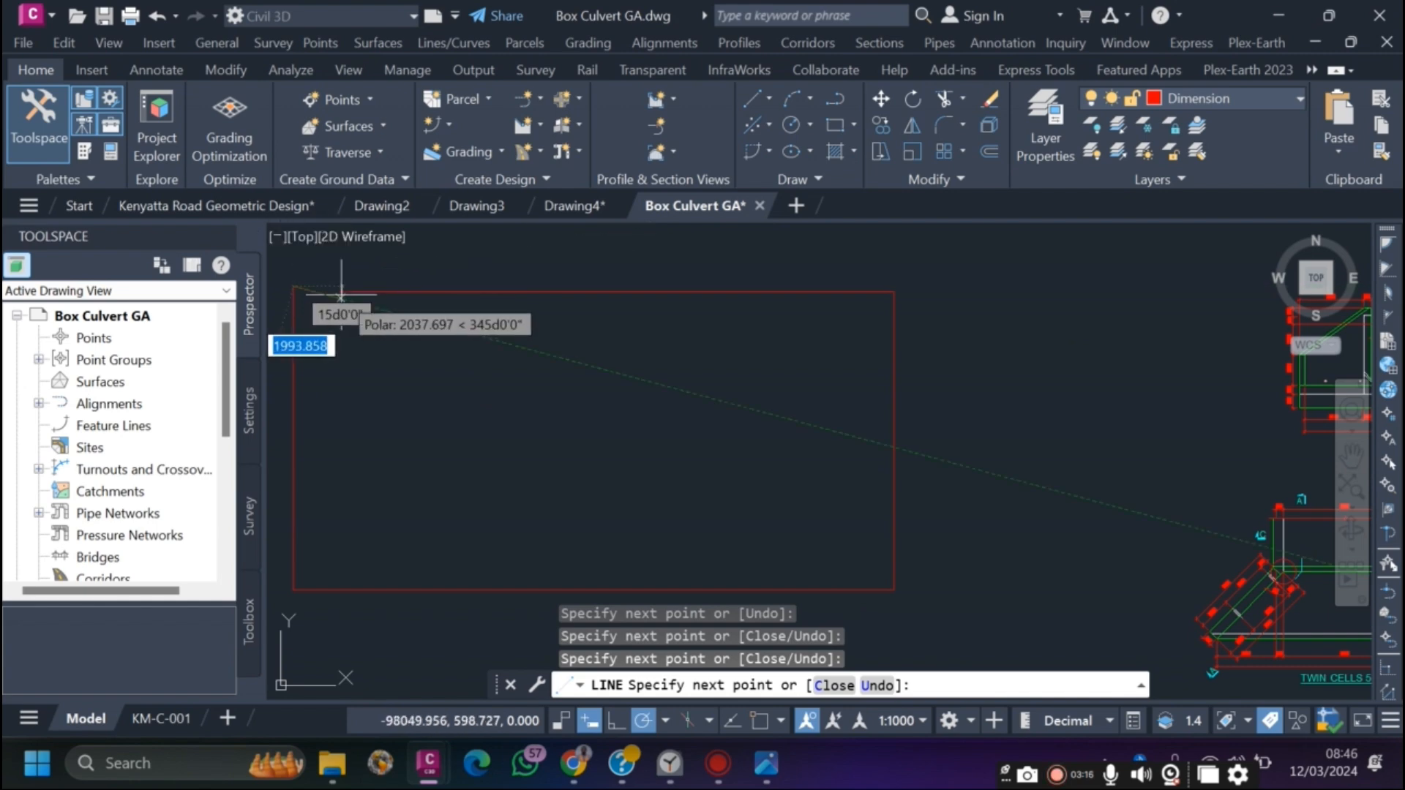
key(Escape)
scroll(633, 270, down, 4)
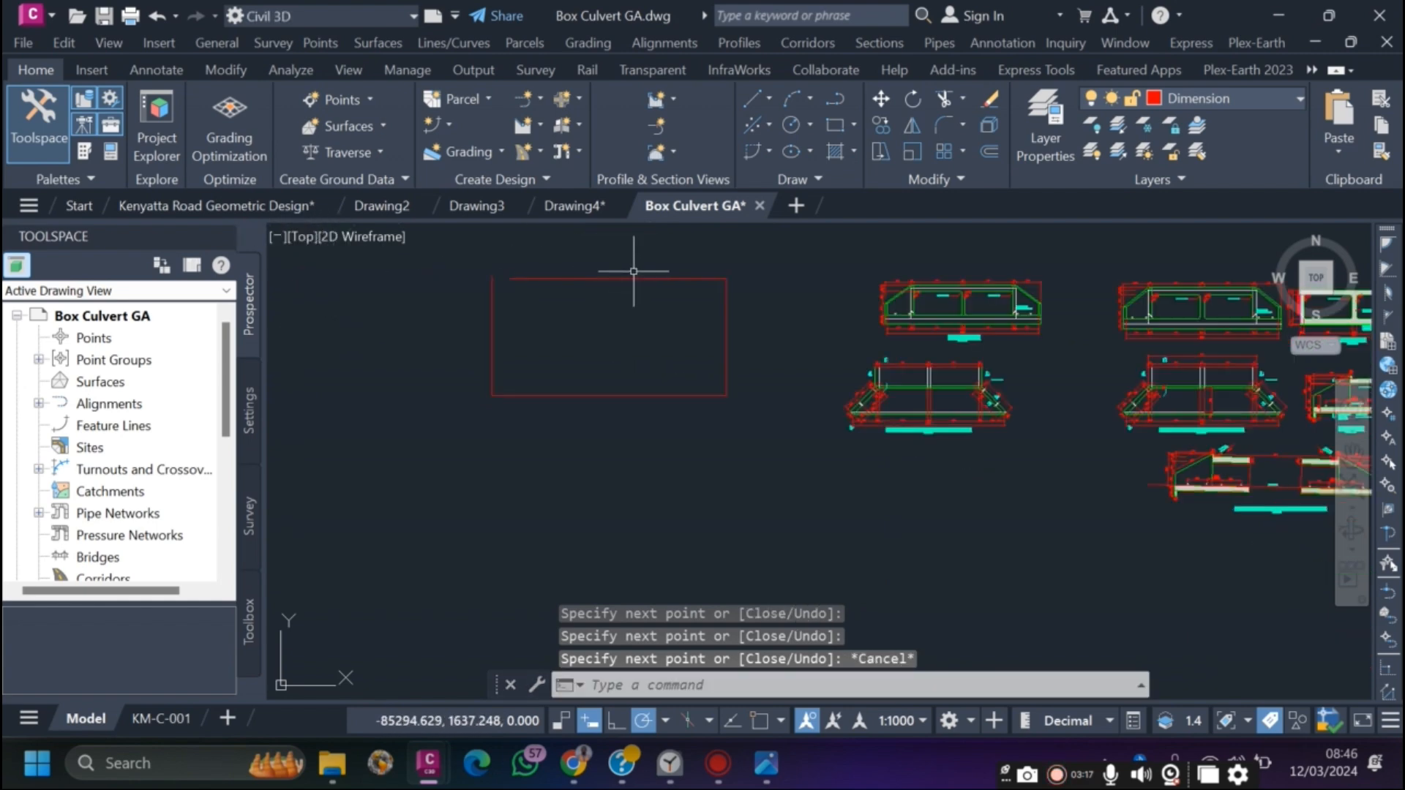
Select the rectangle's four line segments one by one to check whether they are separate objects, and clear the selection
click(727, 311)
click(671, 395)
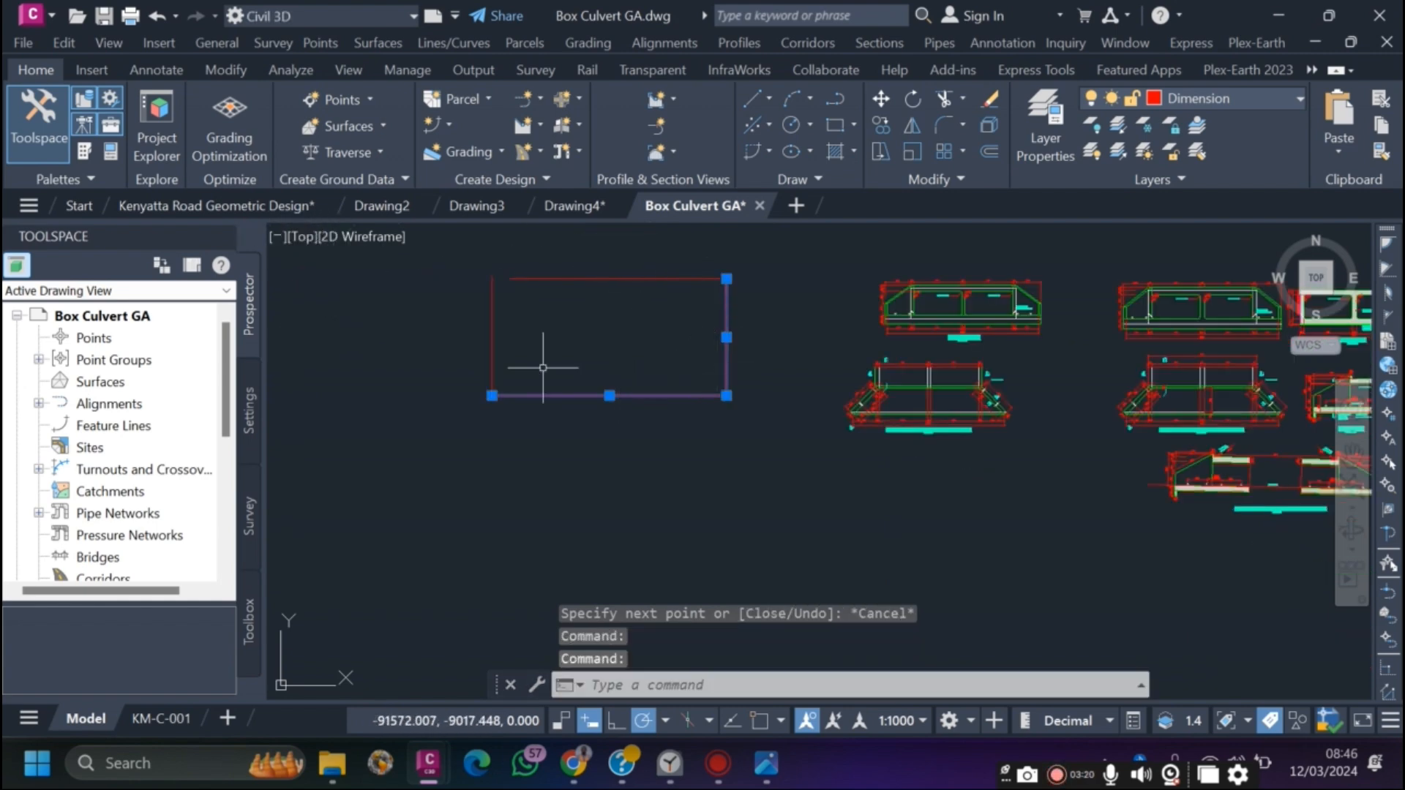
click(492, 343)
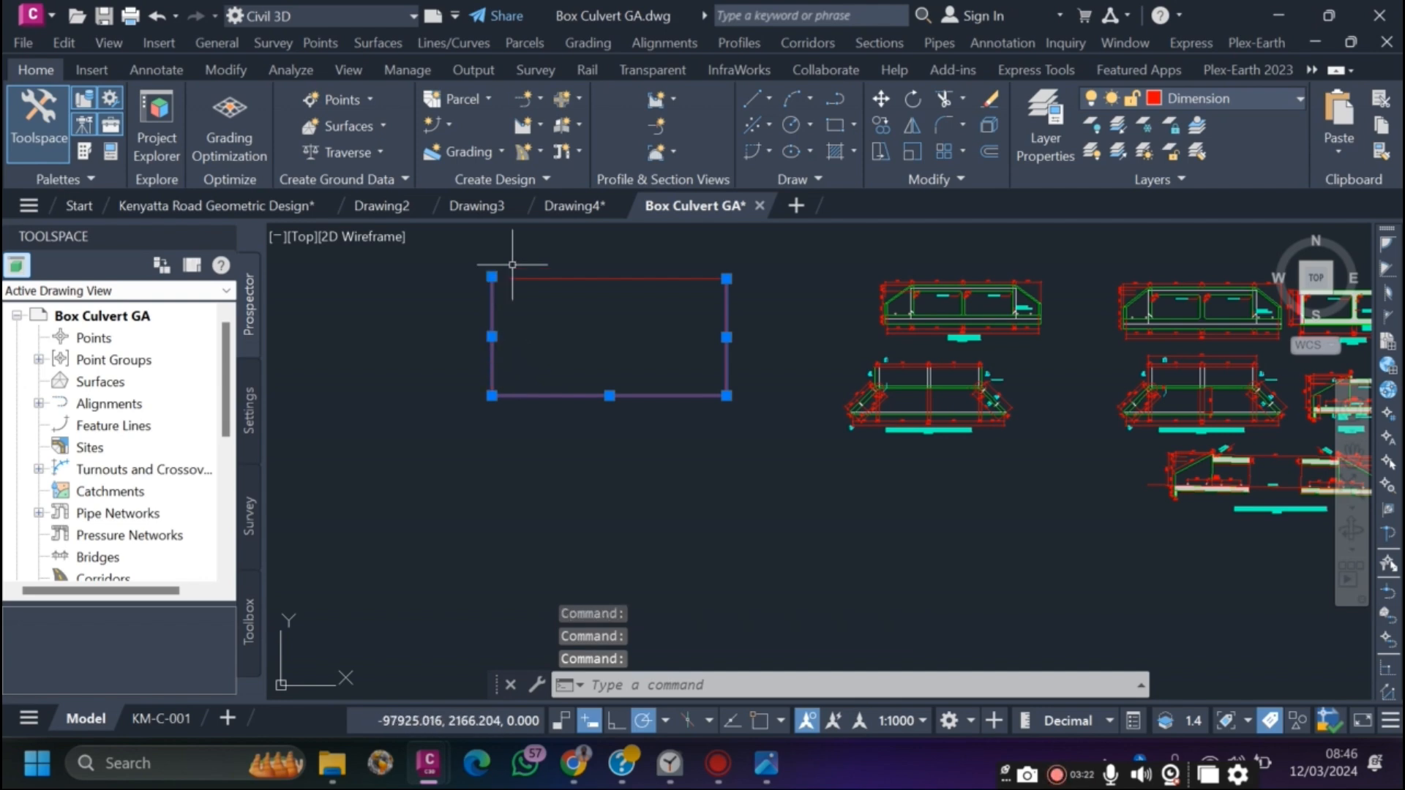
click(552, 278)
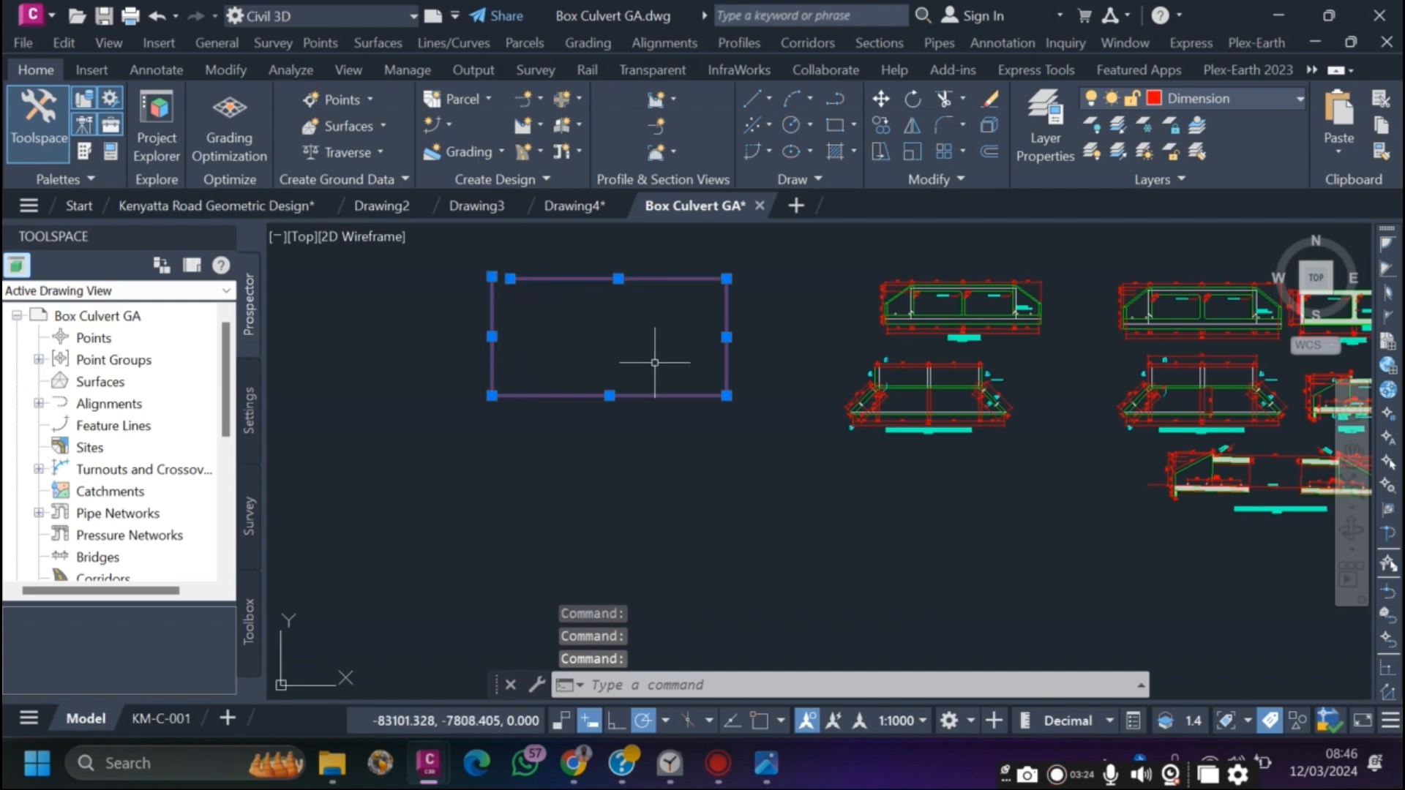
key(Escape)
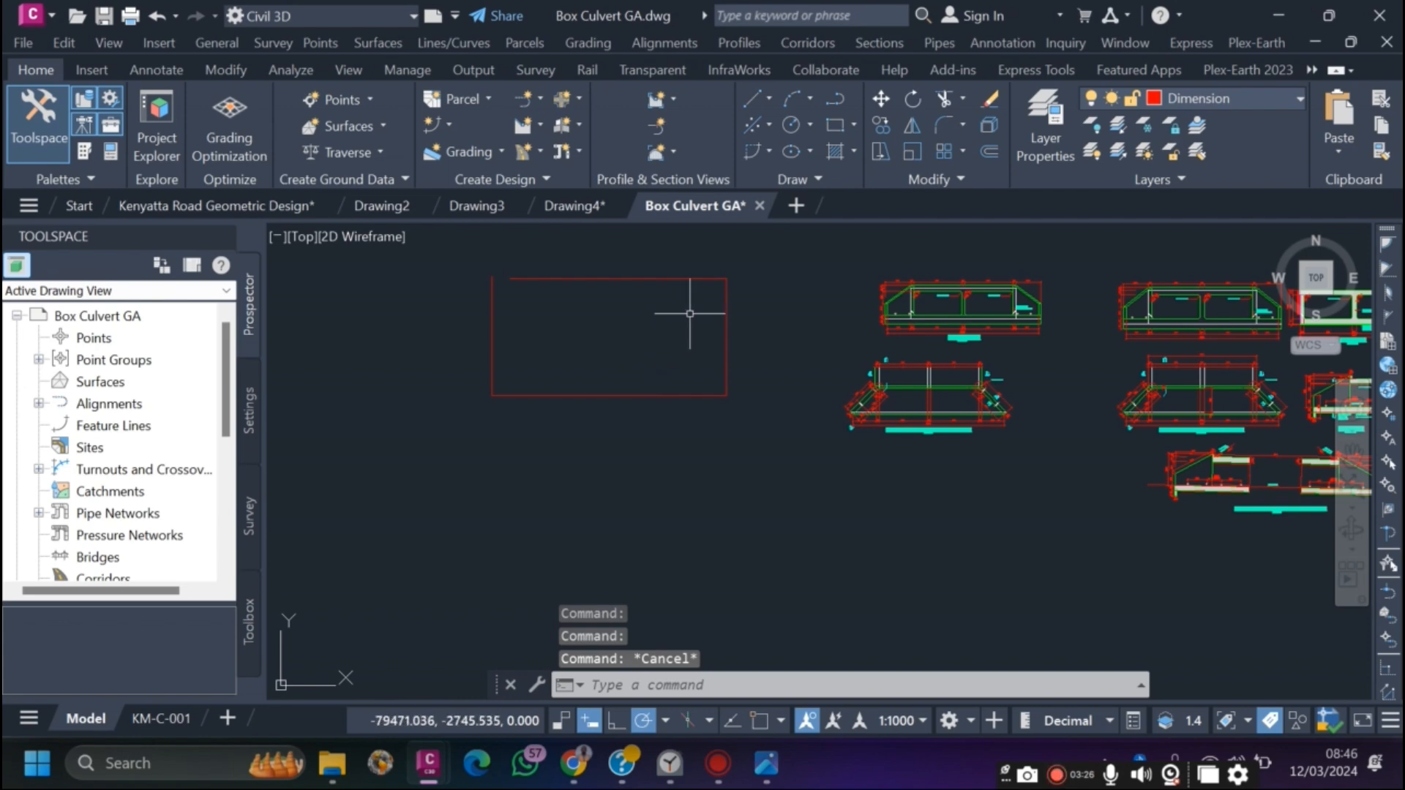
Draw a polyline rectangle around the rectangle made of separate lines
click(835, 102)
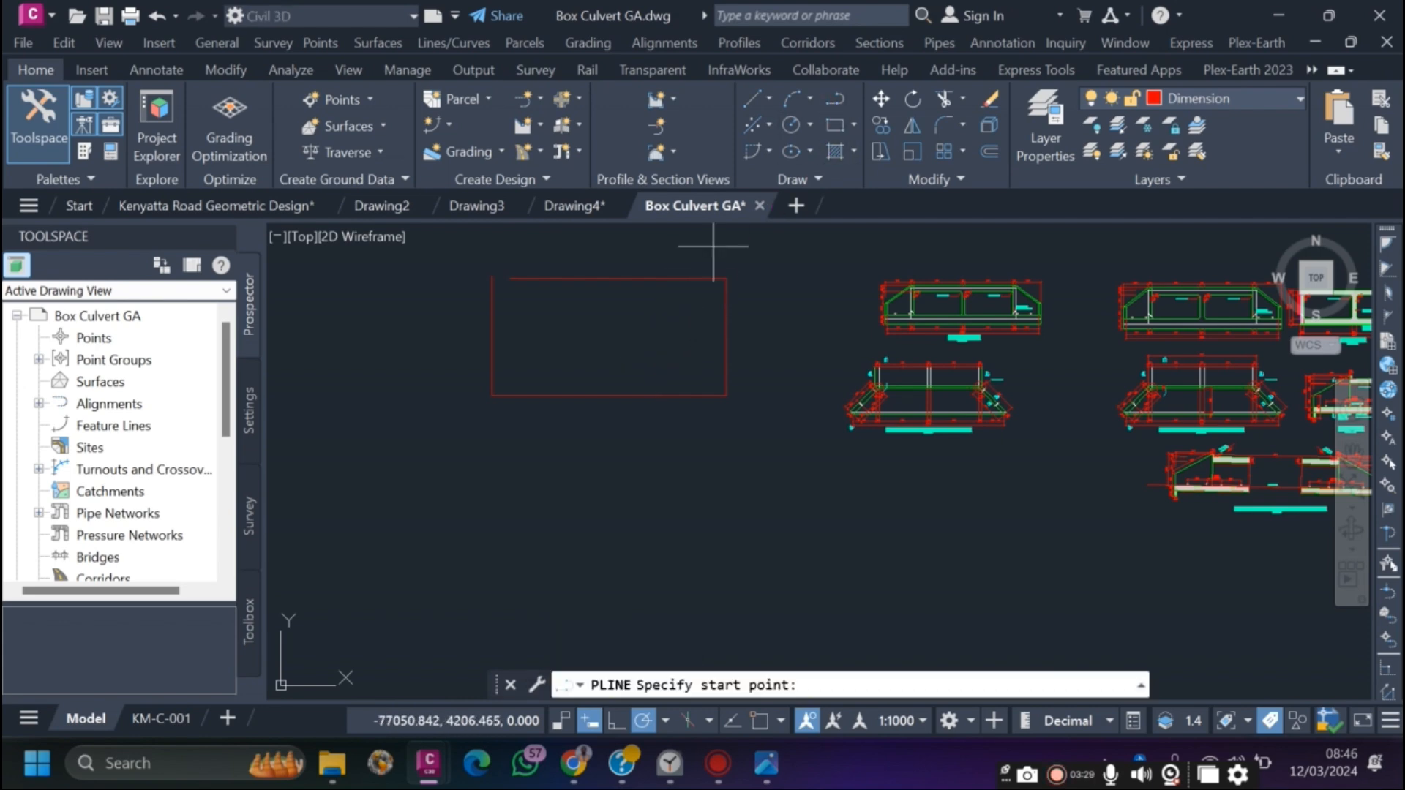
click(491, 430)
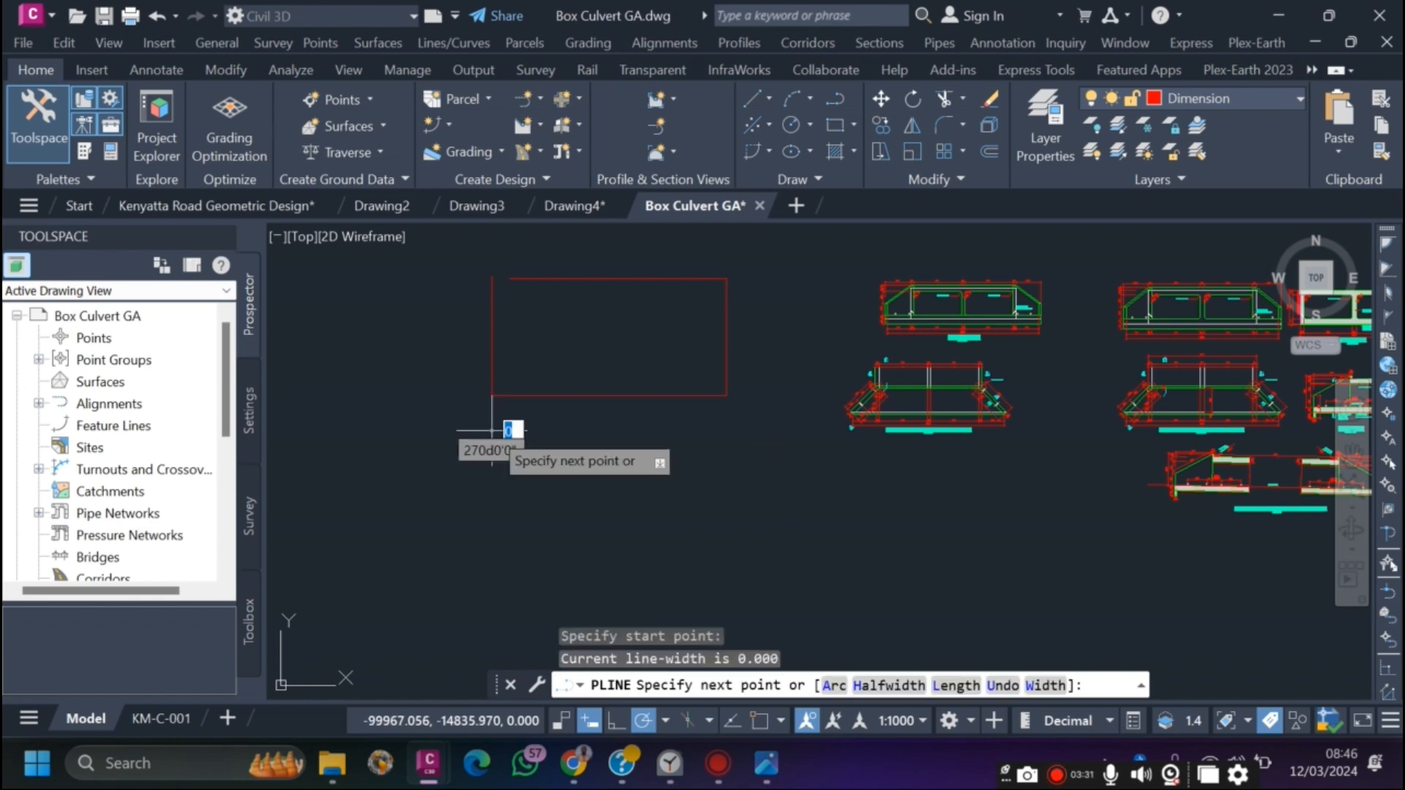
click(736, 432)
click(736, 265)
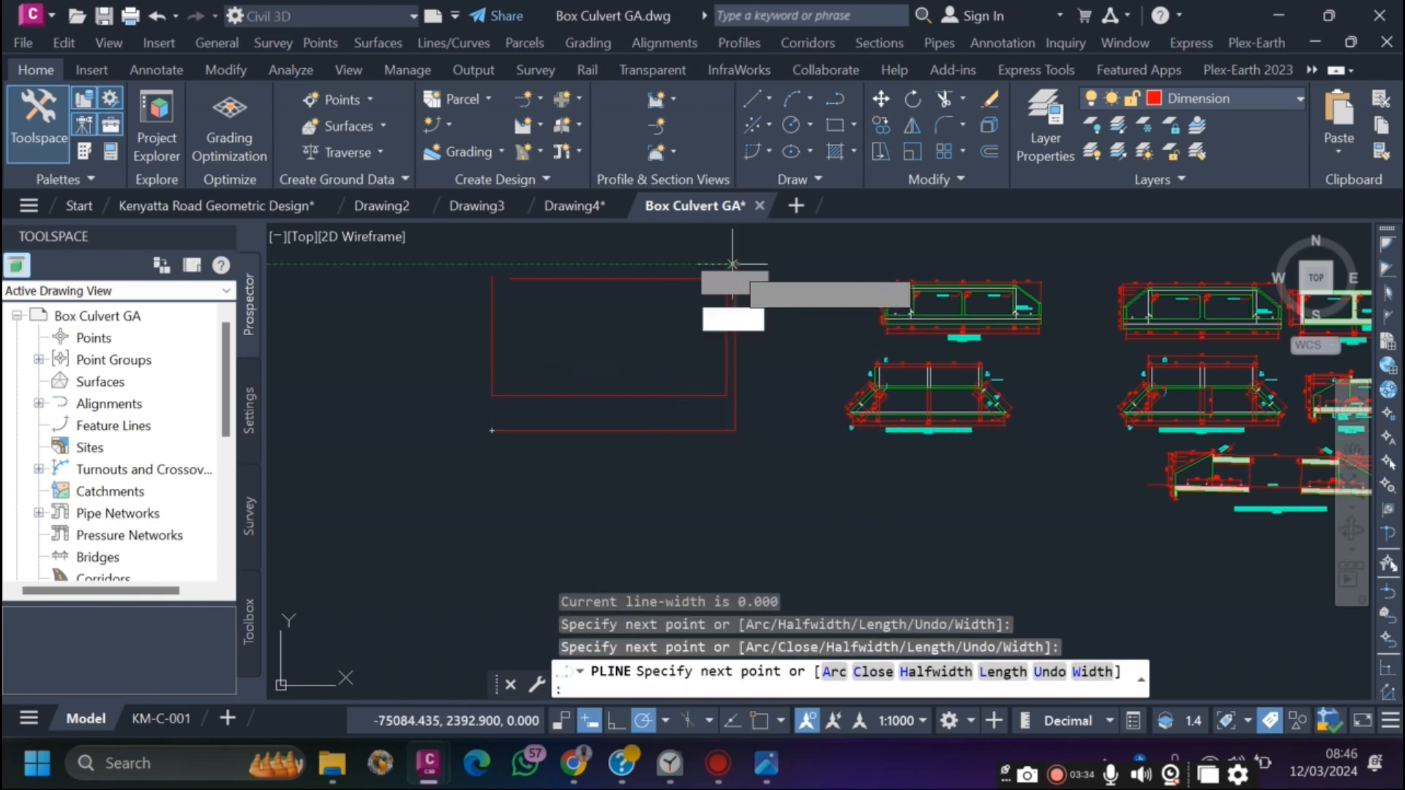
click(474, 265)
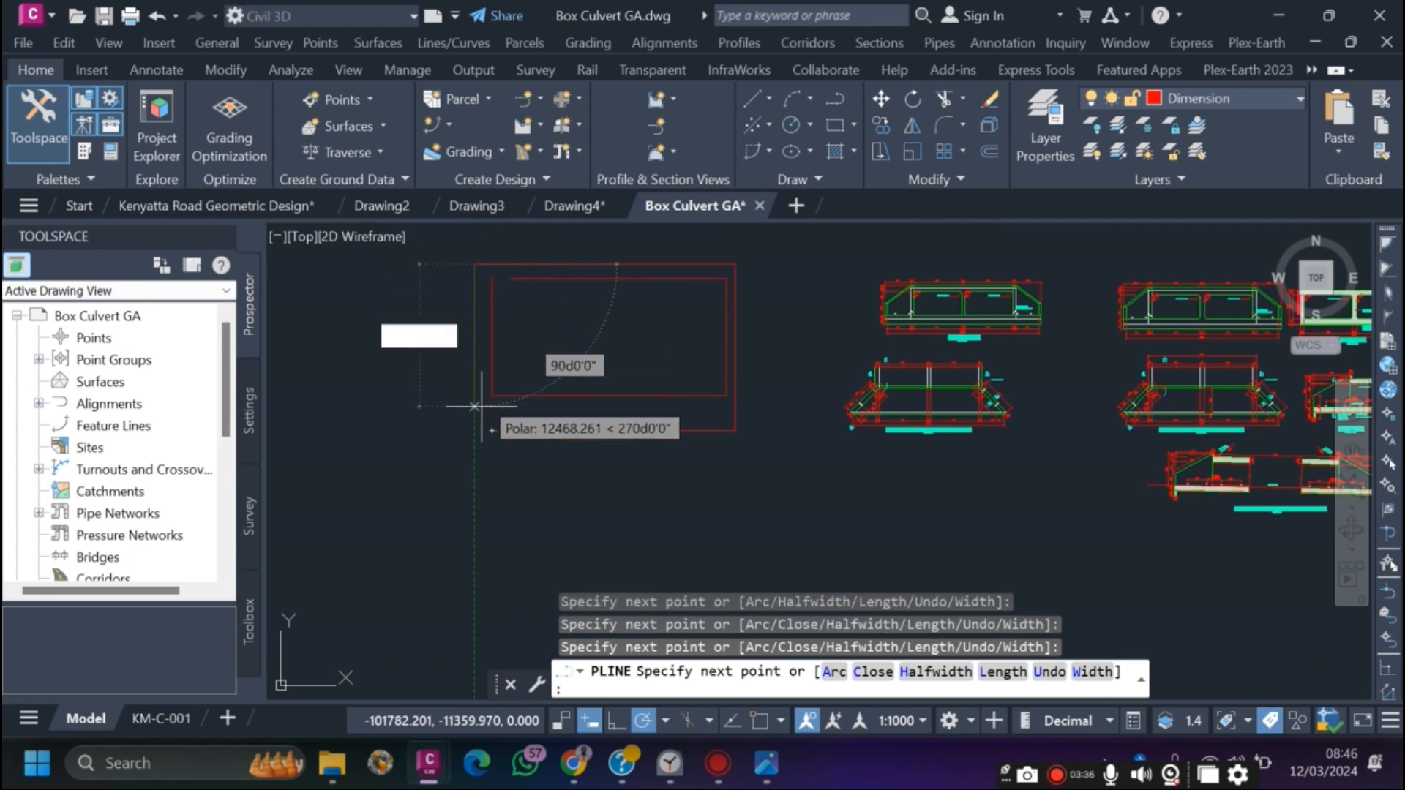
click(474, 430)
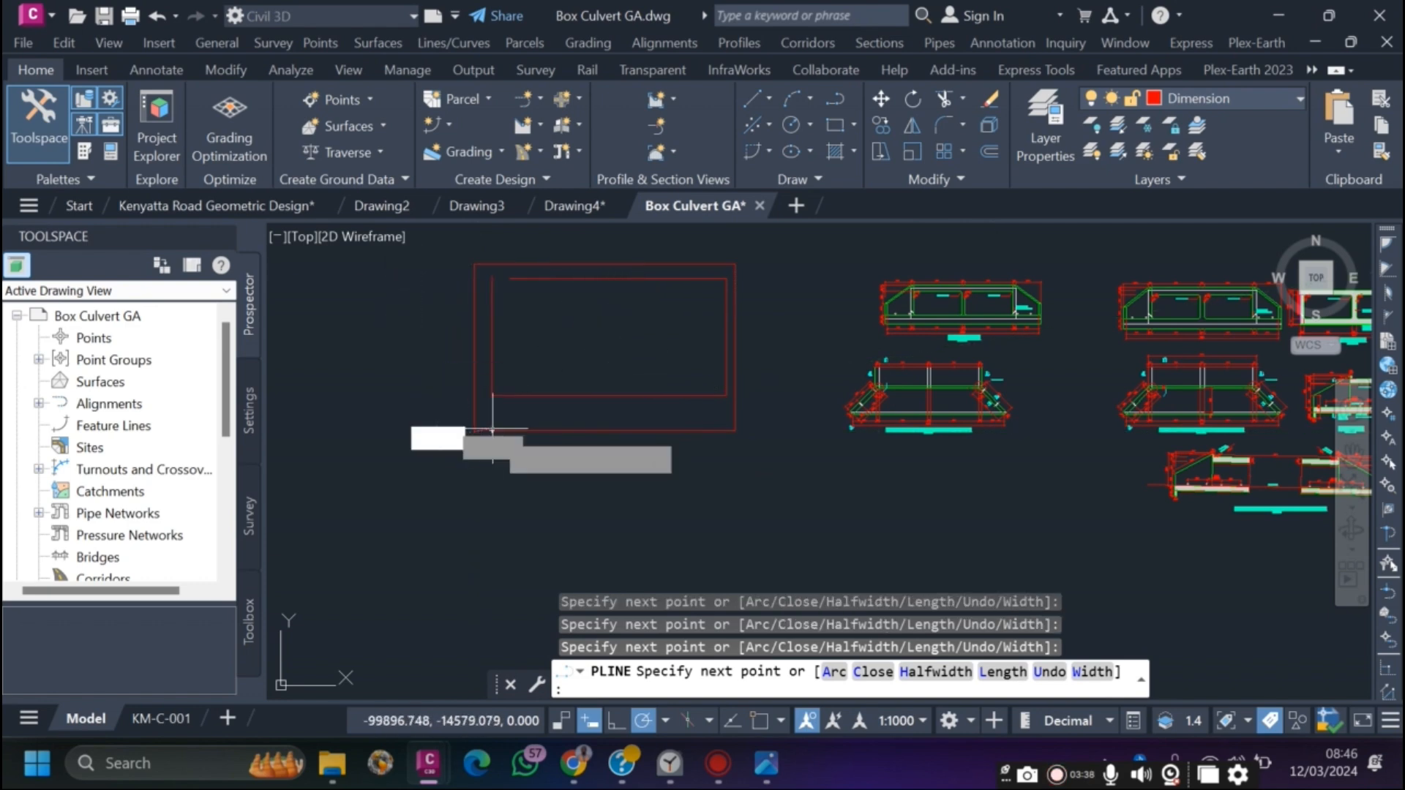
key(Escape)
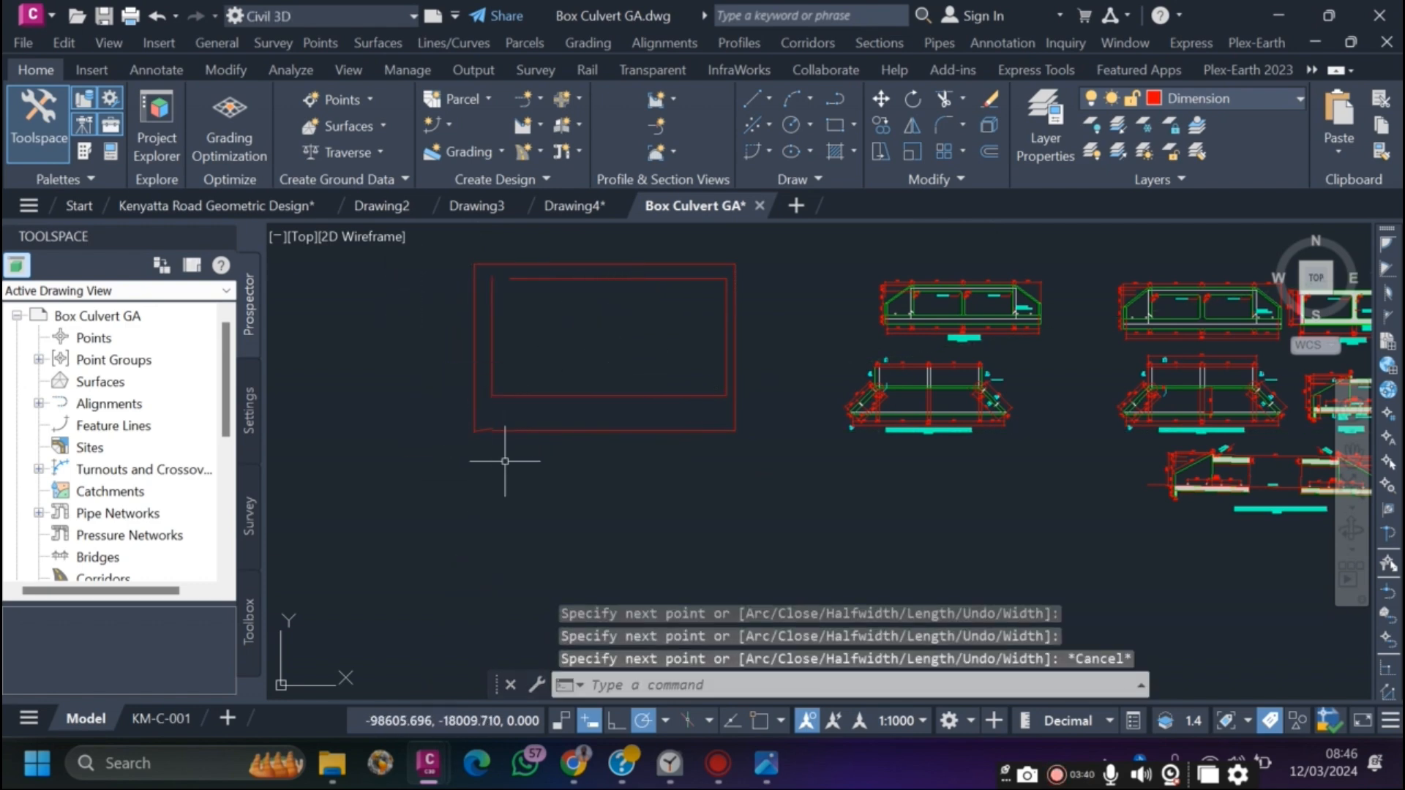
Select the outer polyline rectangle to check whether its sides form a single object, and clear the selection
click(685, 430)
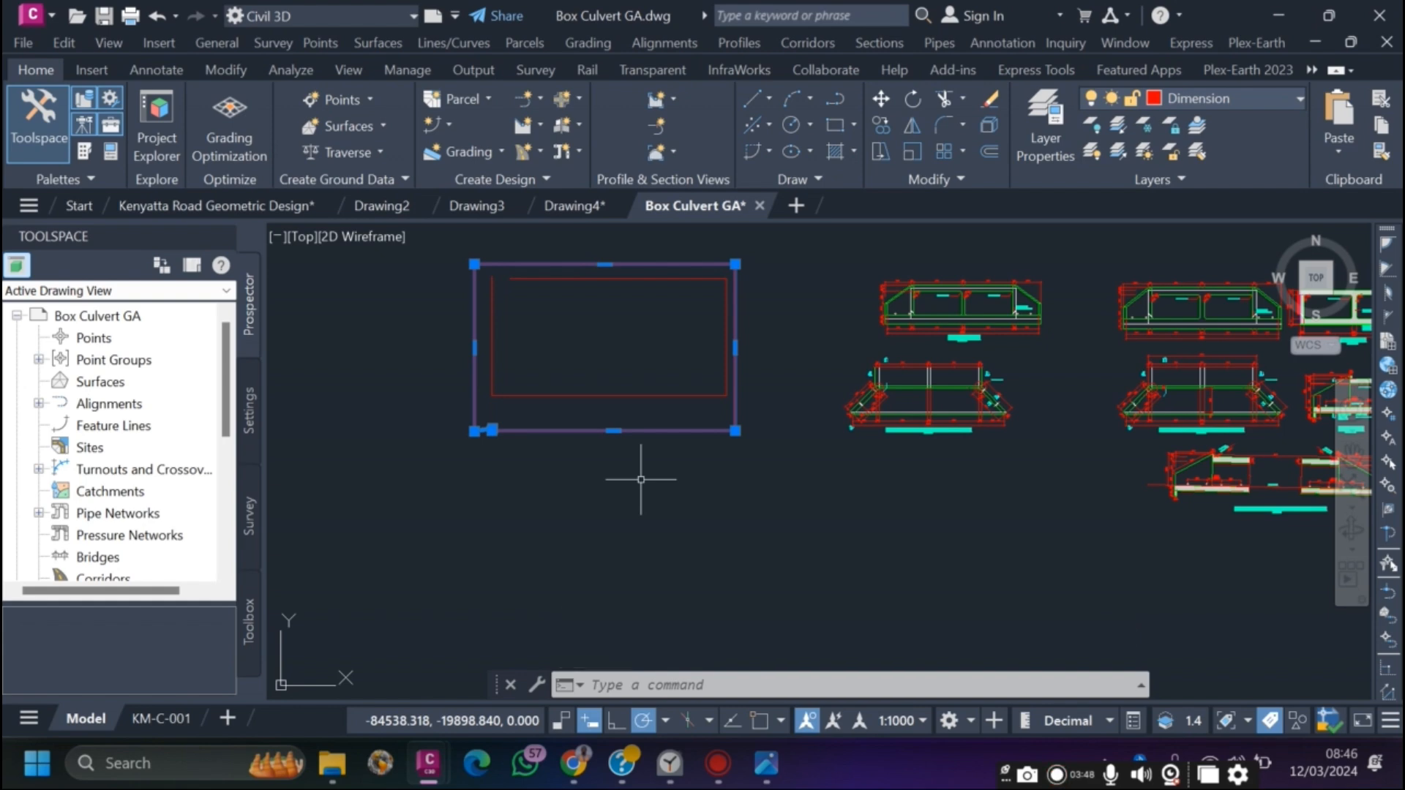
key(Escape)
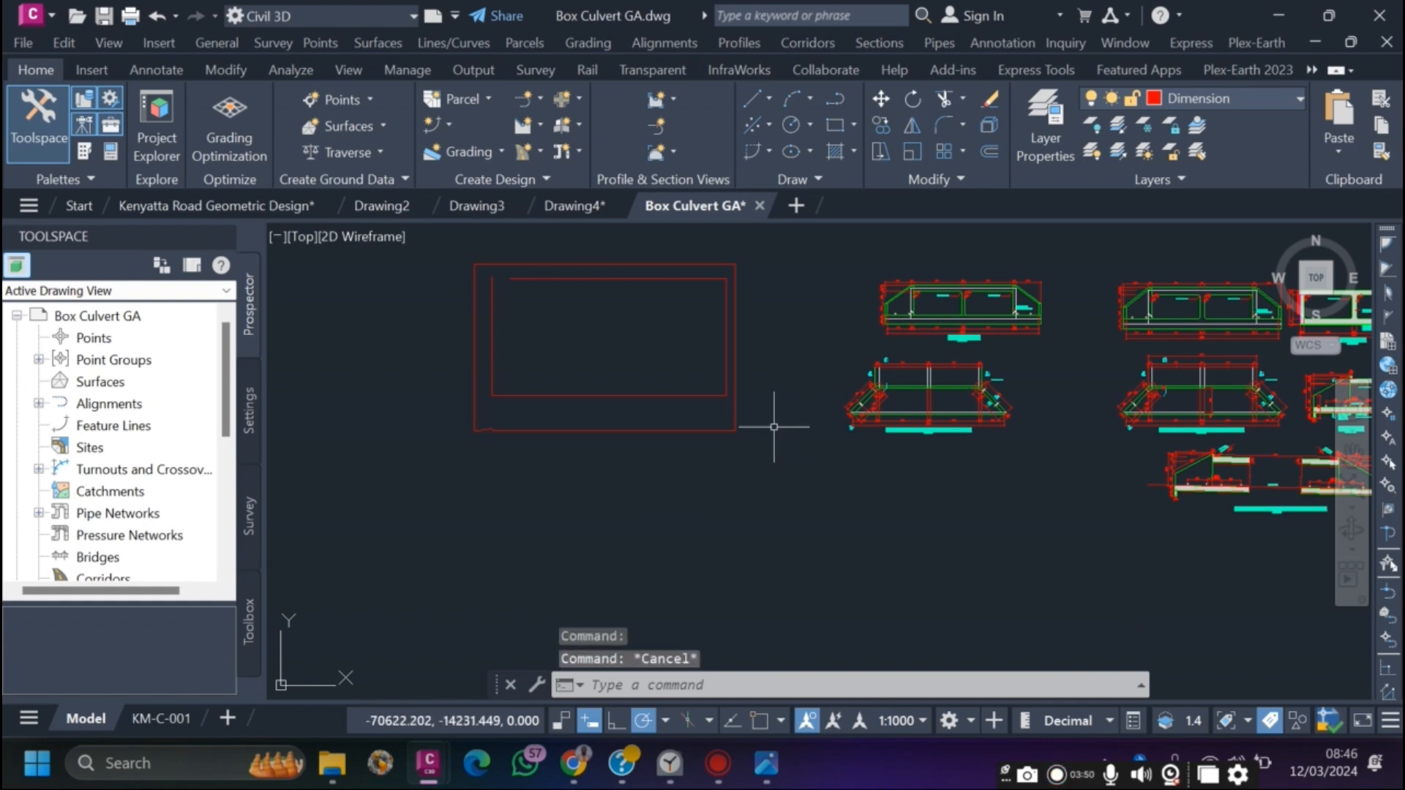
click(732, 425)
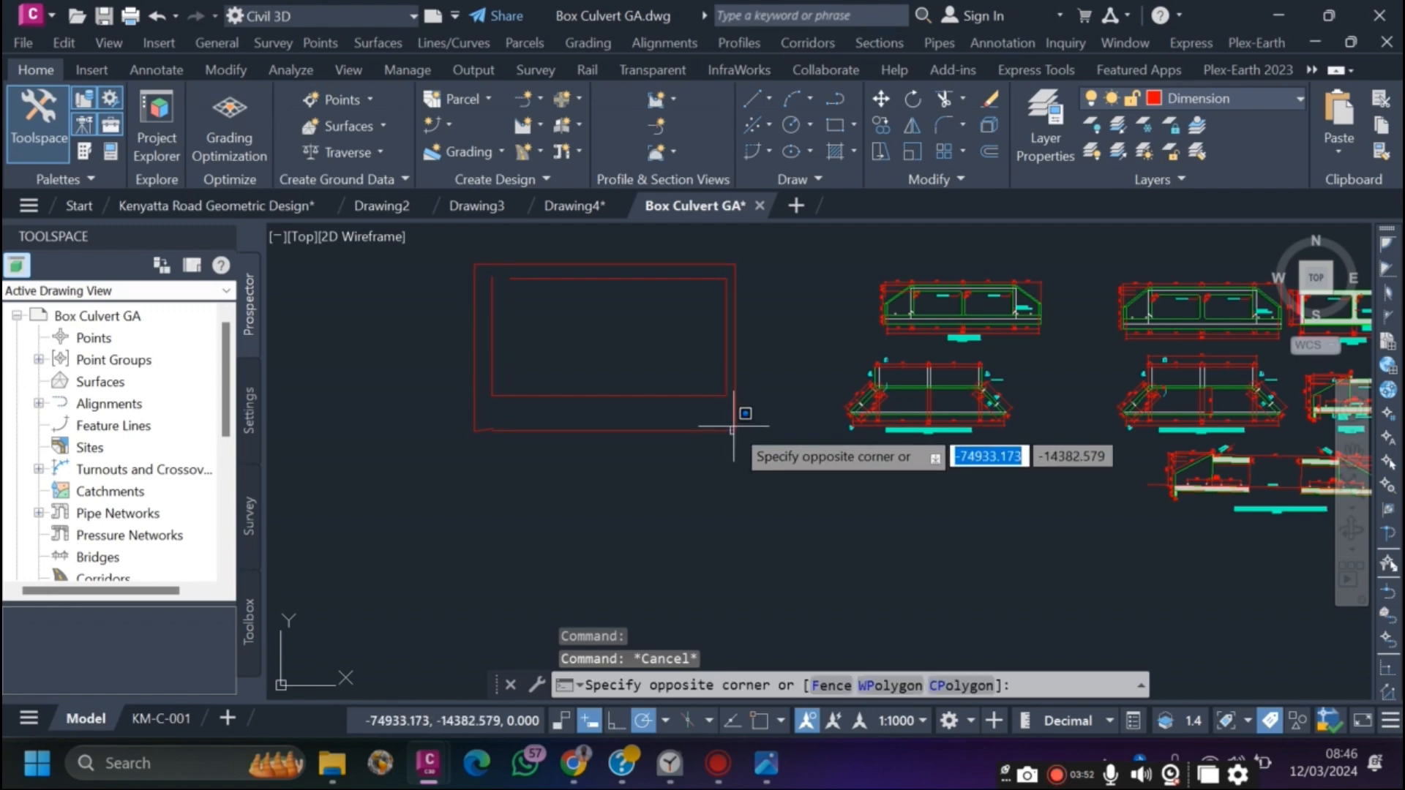
click(733, 435)
click(732, 430)
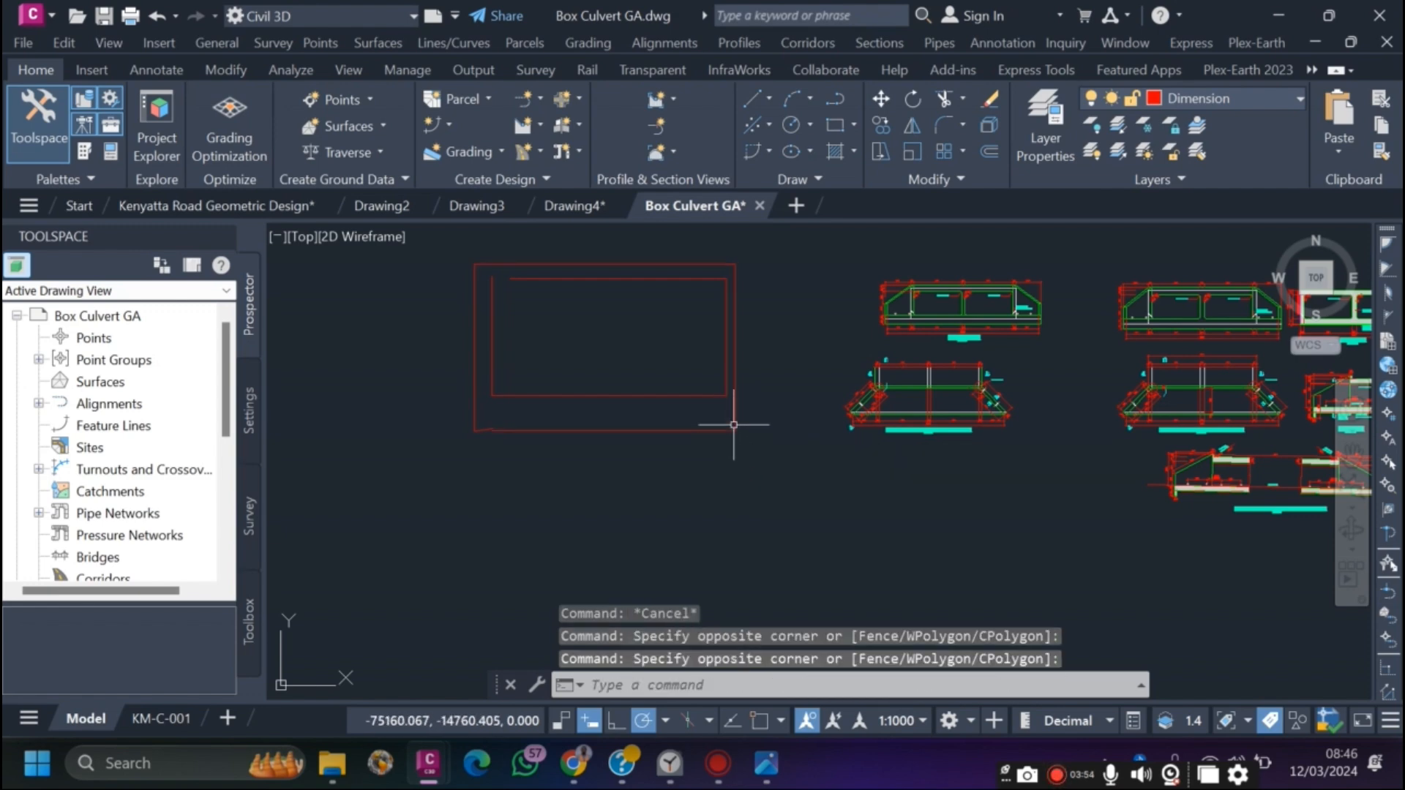
click(768, 128)
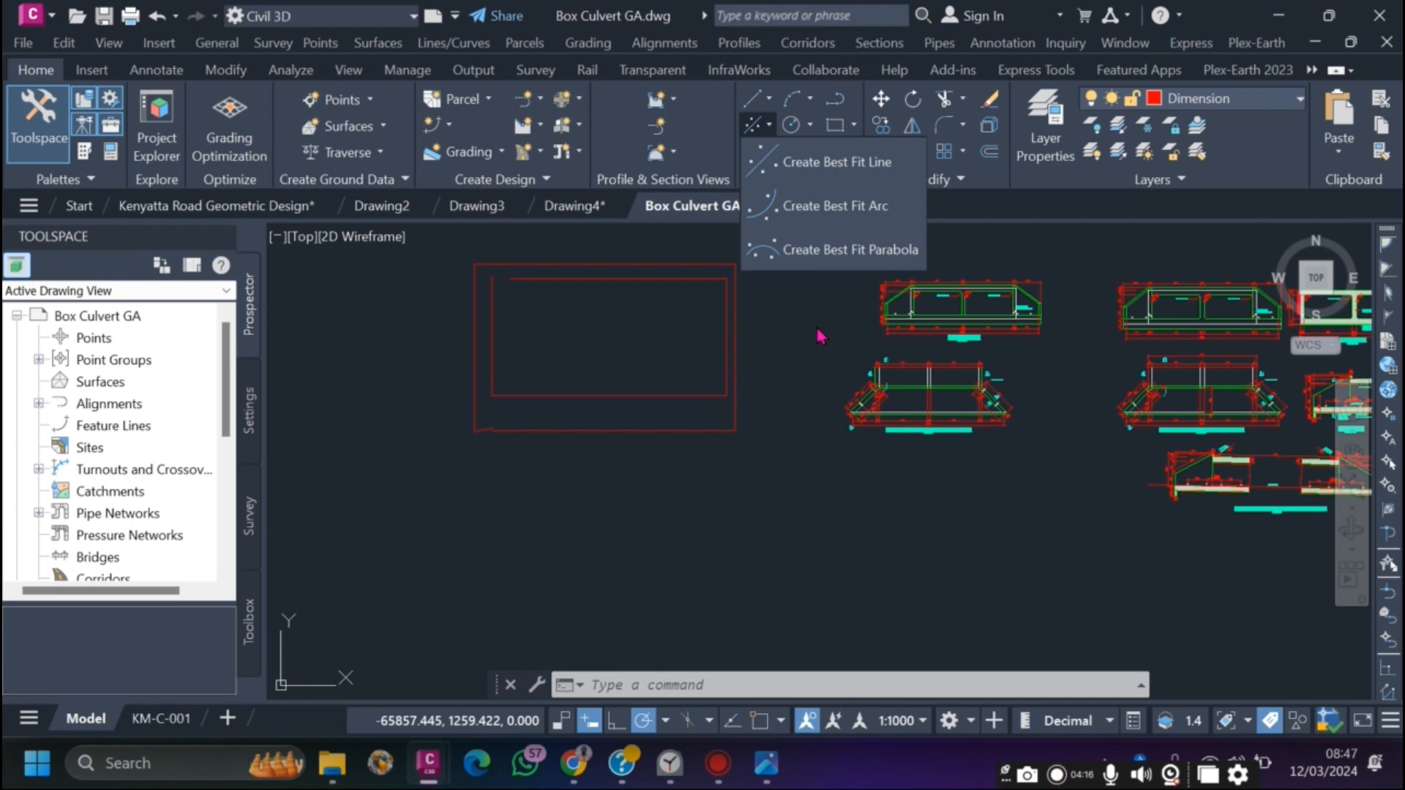
click(769, 153)
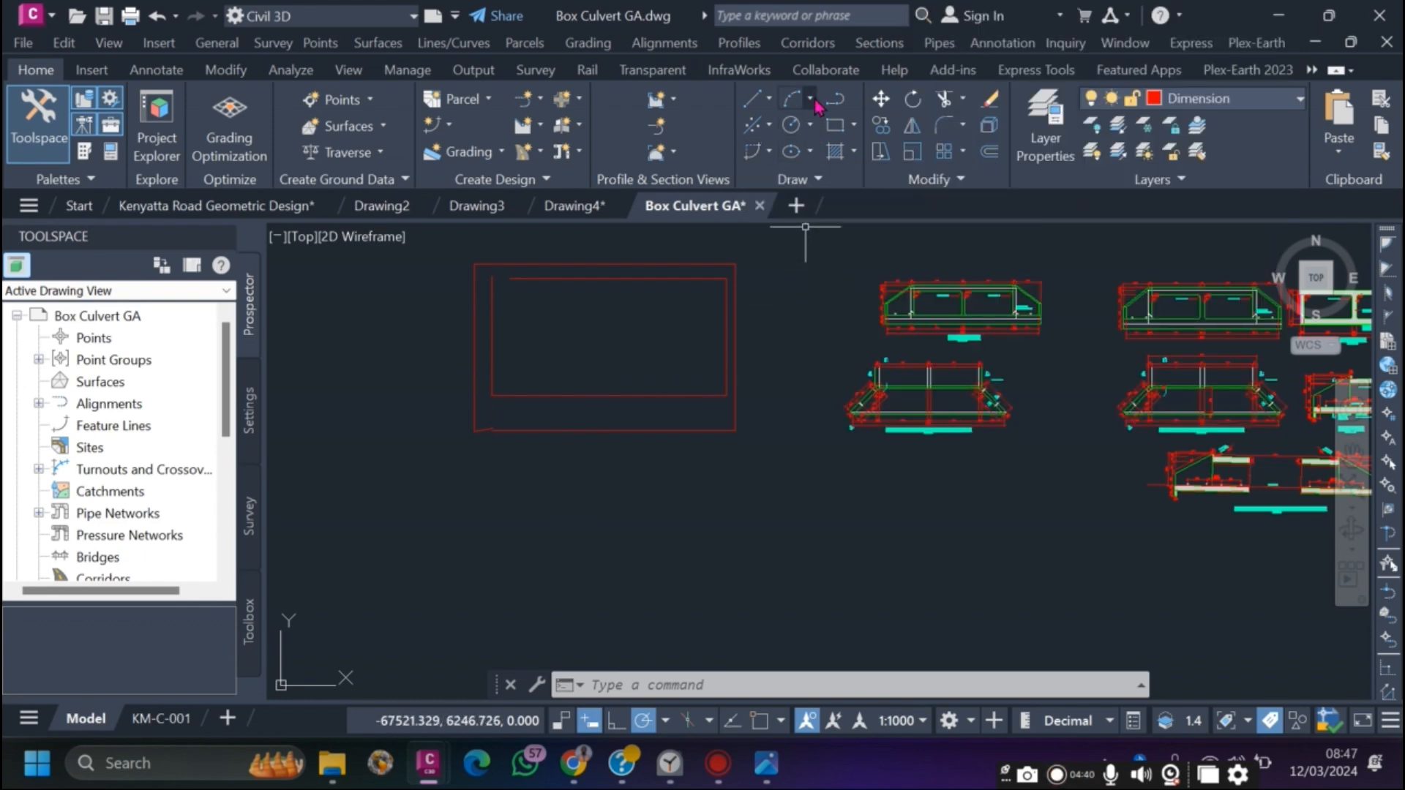
Draw a circle by center and radius, centered inside the two practice rectangles and large enough to enclose them
click(808, 127)
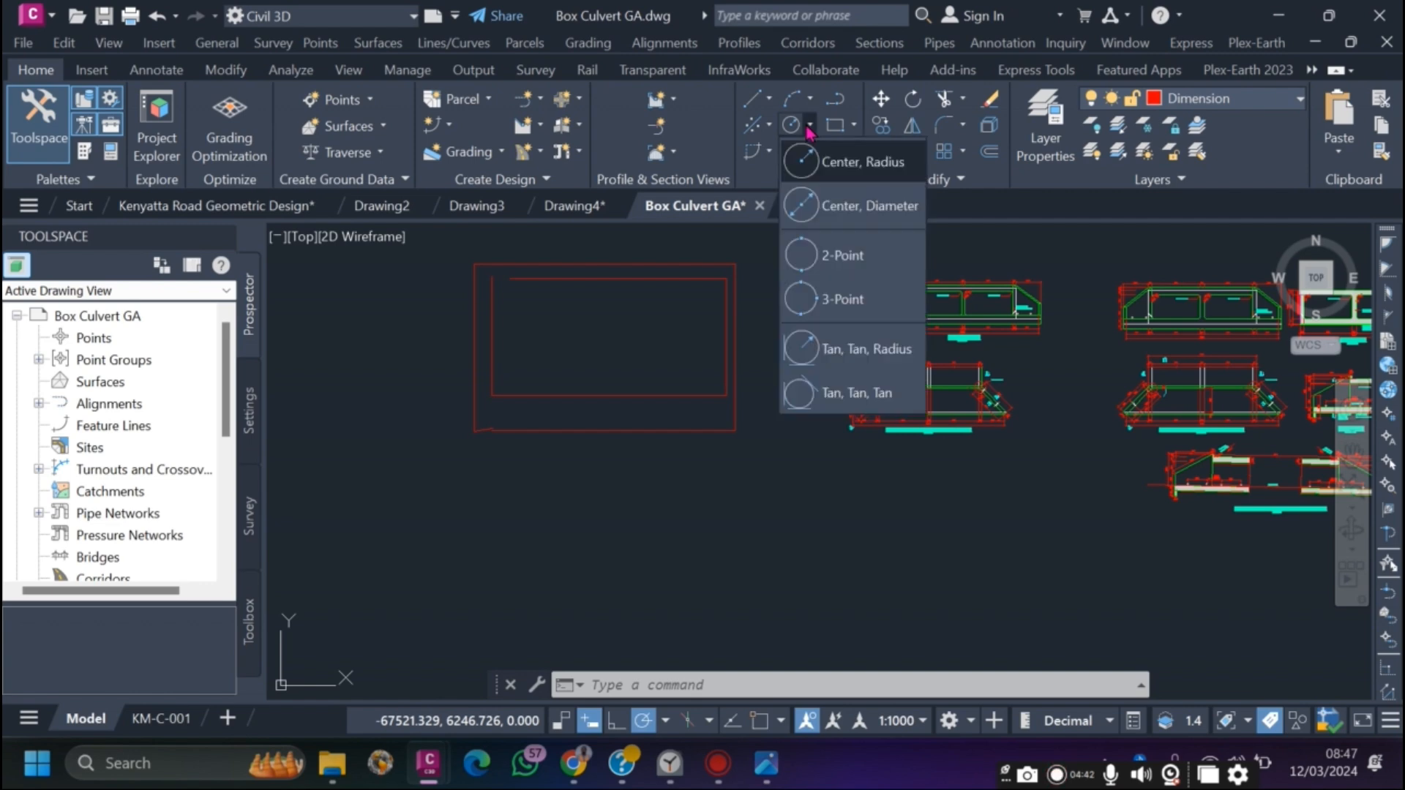
click(840, 172)
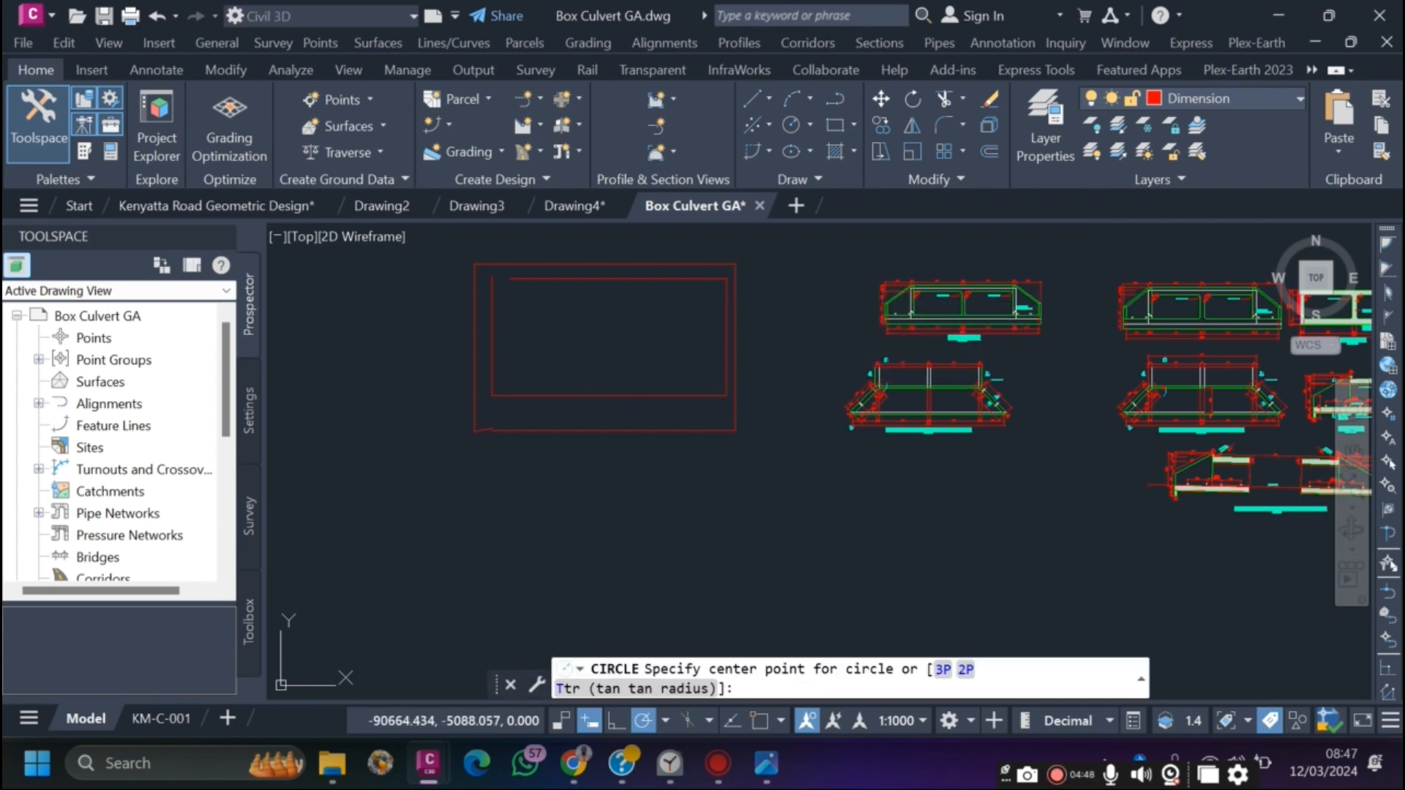
click(581, 336)
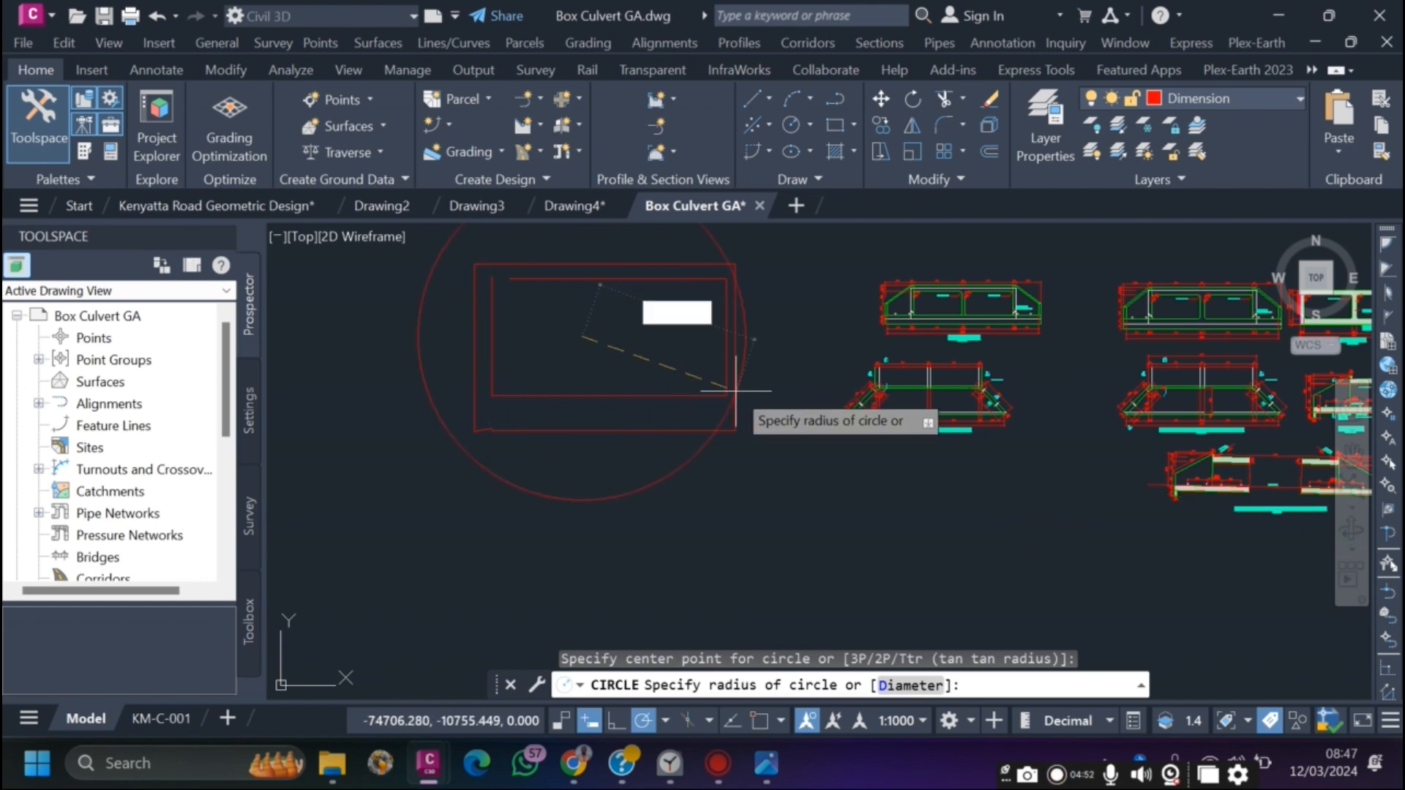
click(764, 403)
scroll(753, 410, down, 3)
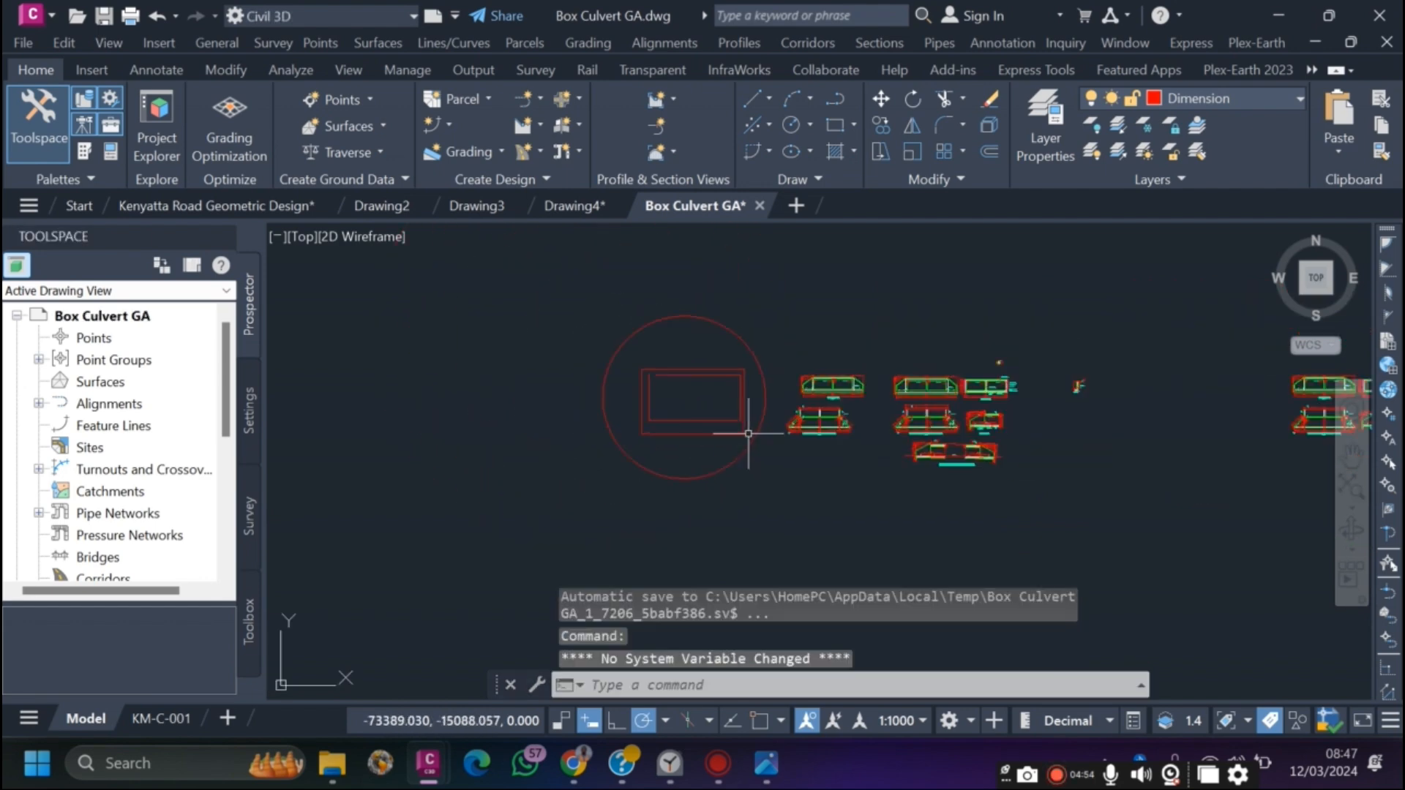
Draw a small square-shaped rectangle by two opposite corners in the empty space beside Section A-A
scroll(739, 351, up, 6)
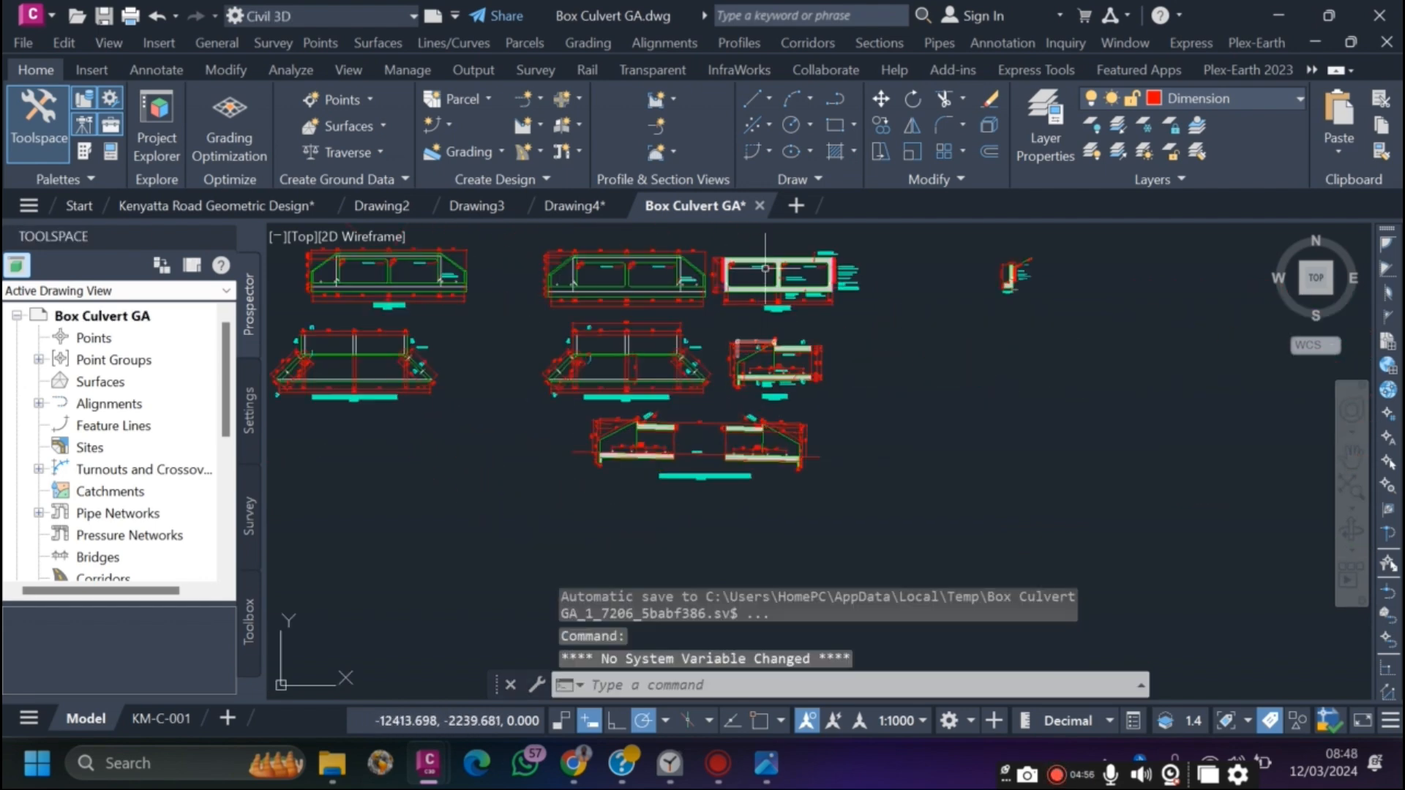
scroll(736, 343, up, 2)
scroll(906, 402, down, 2)
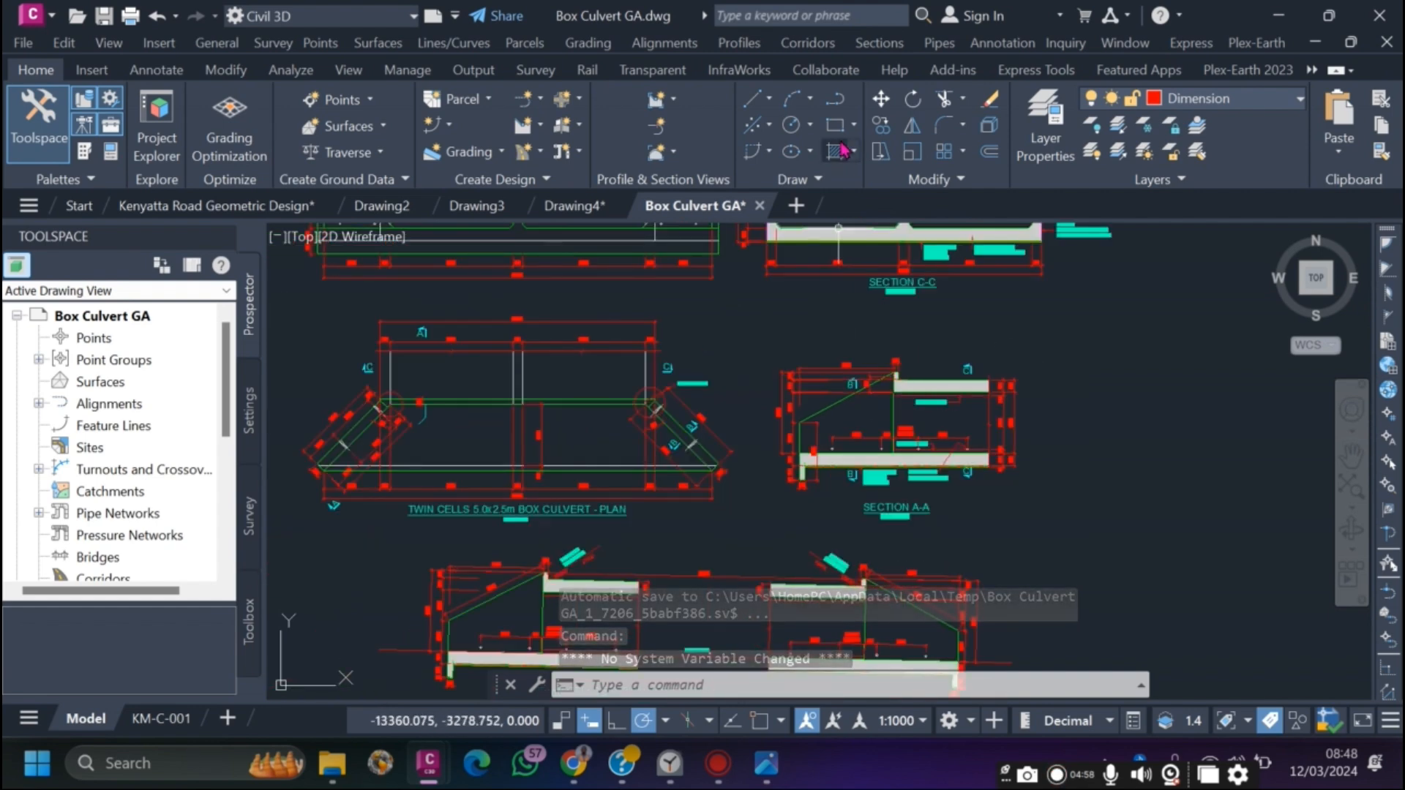
click(853, 126)
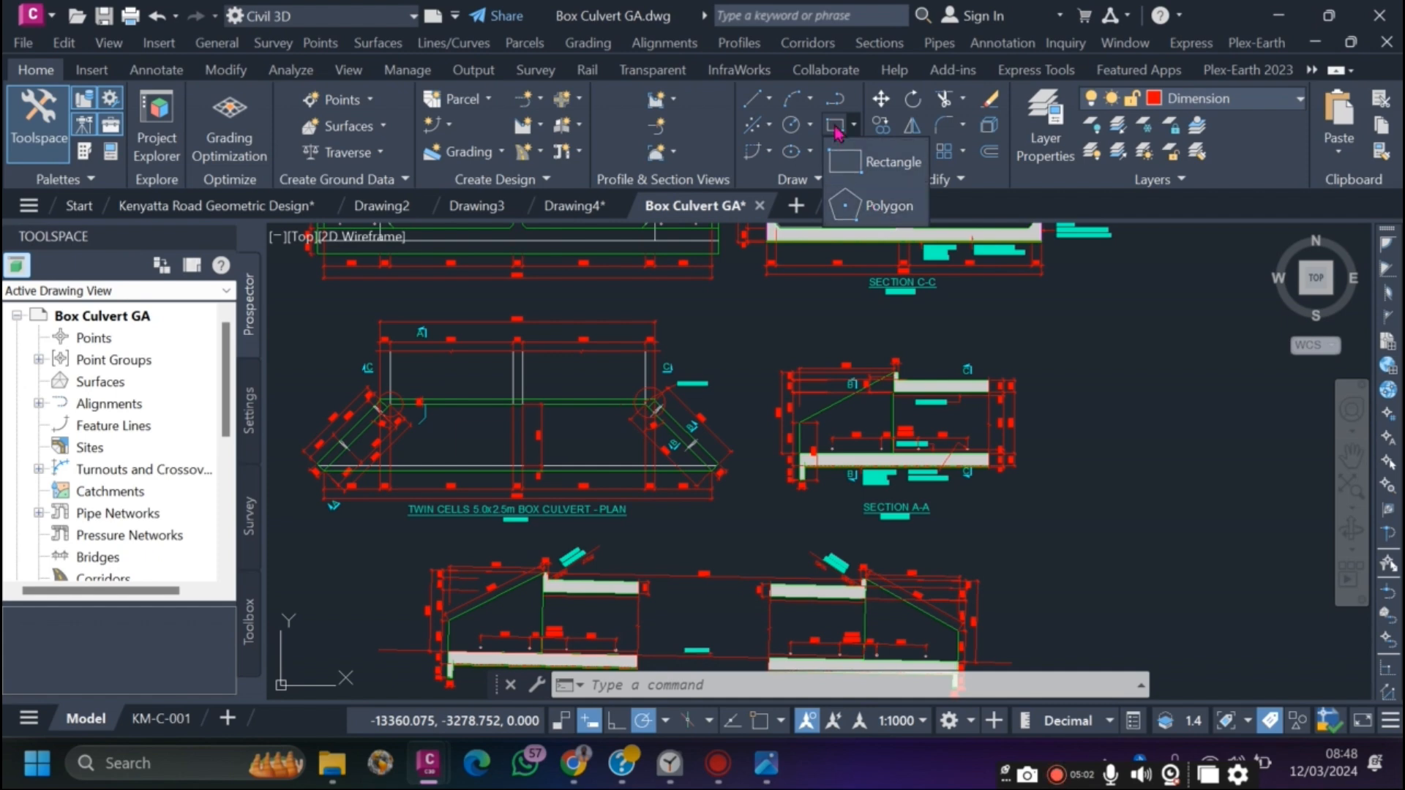
click(845, 164)
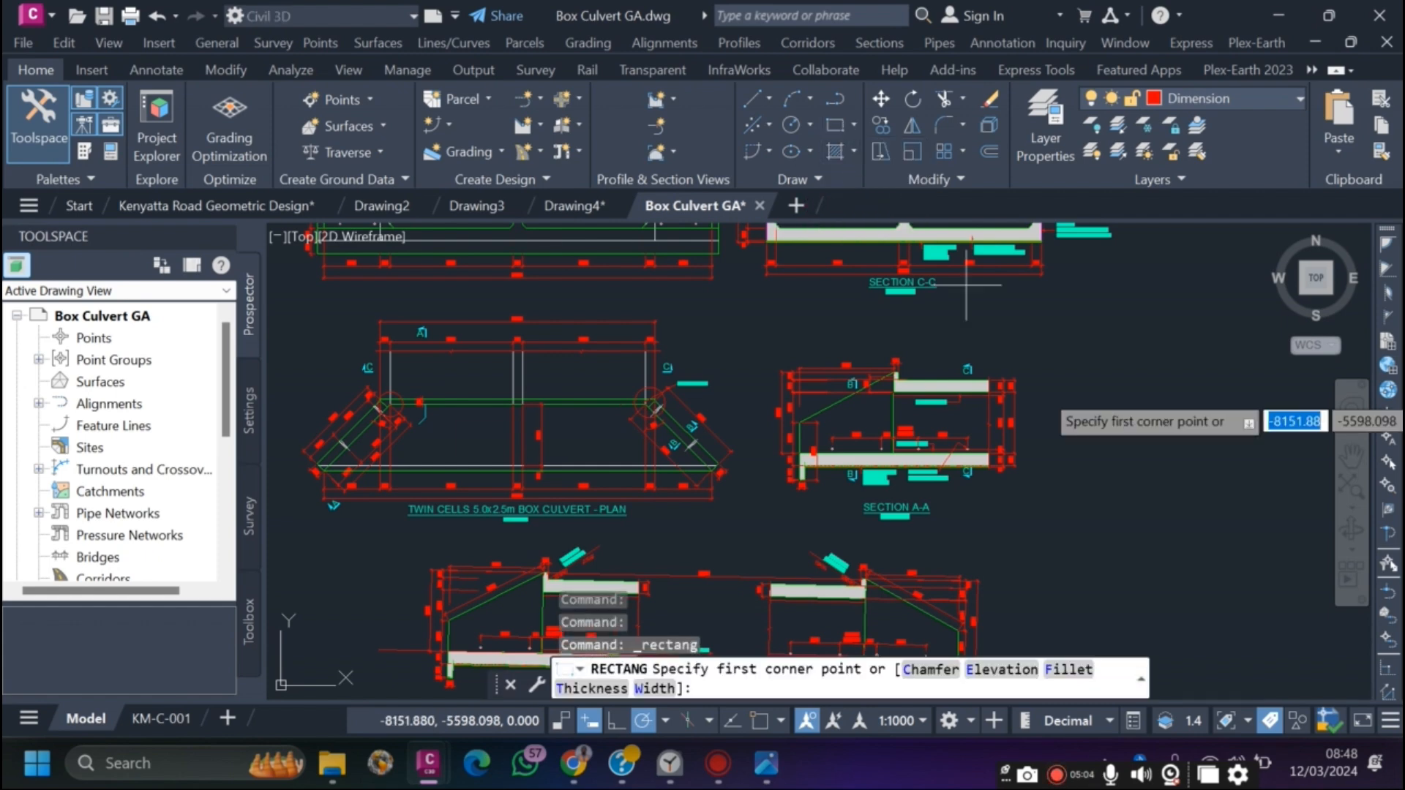
click(1095, 406)
click(1191, 501)
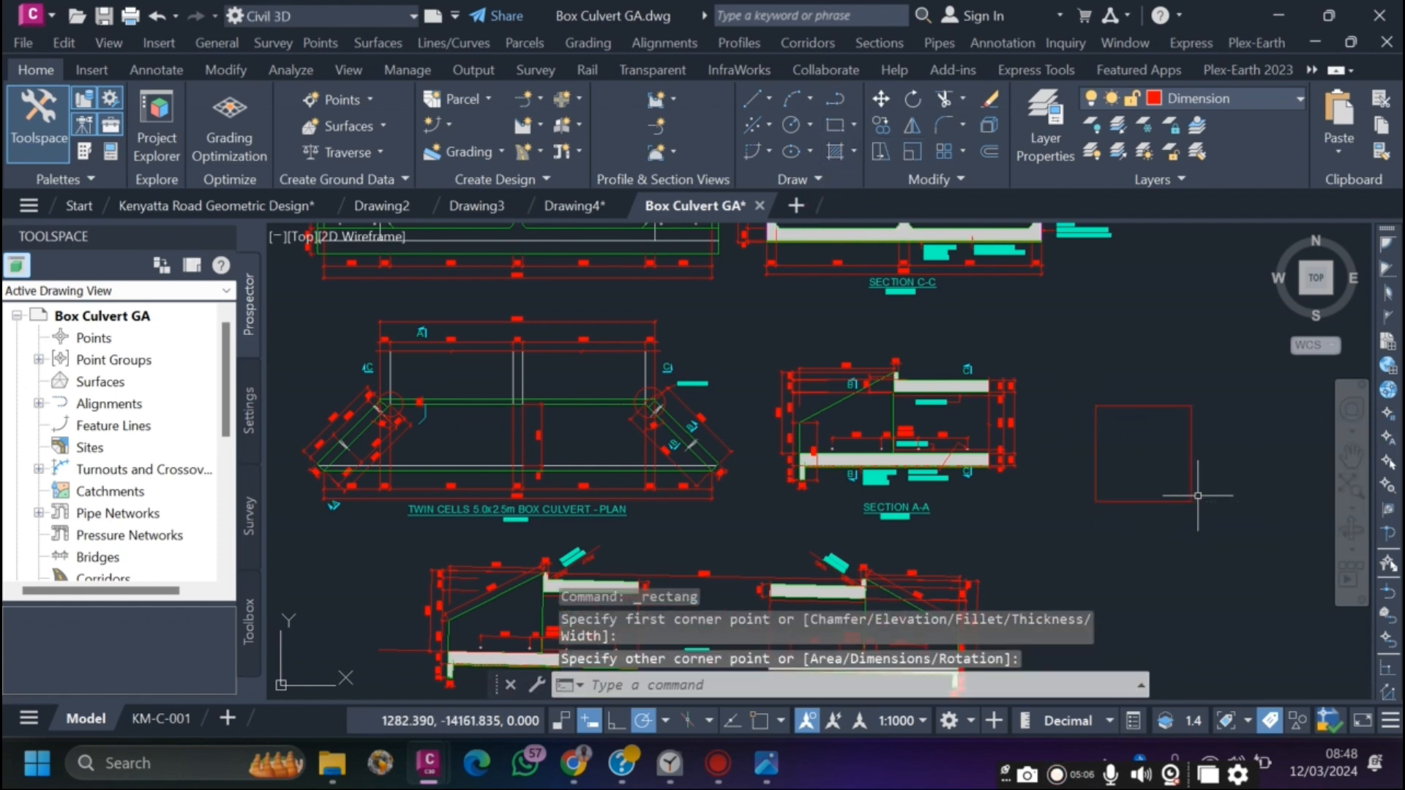
Erase the small practice rectangle beside Section A-A
click(1217, 414)
click(1141, 462)
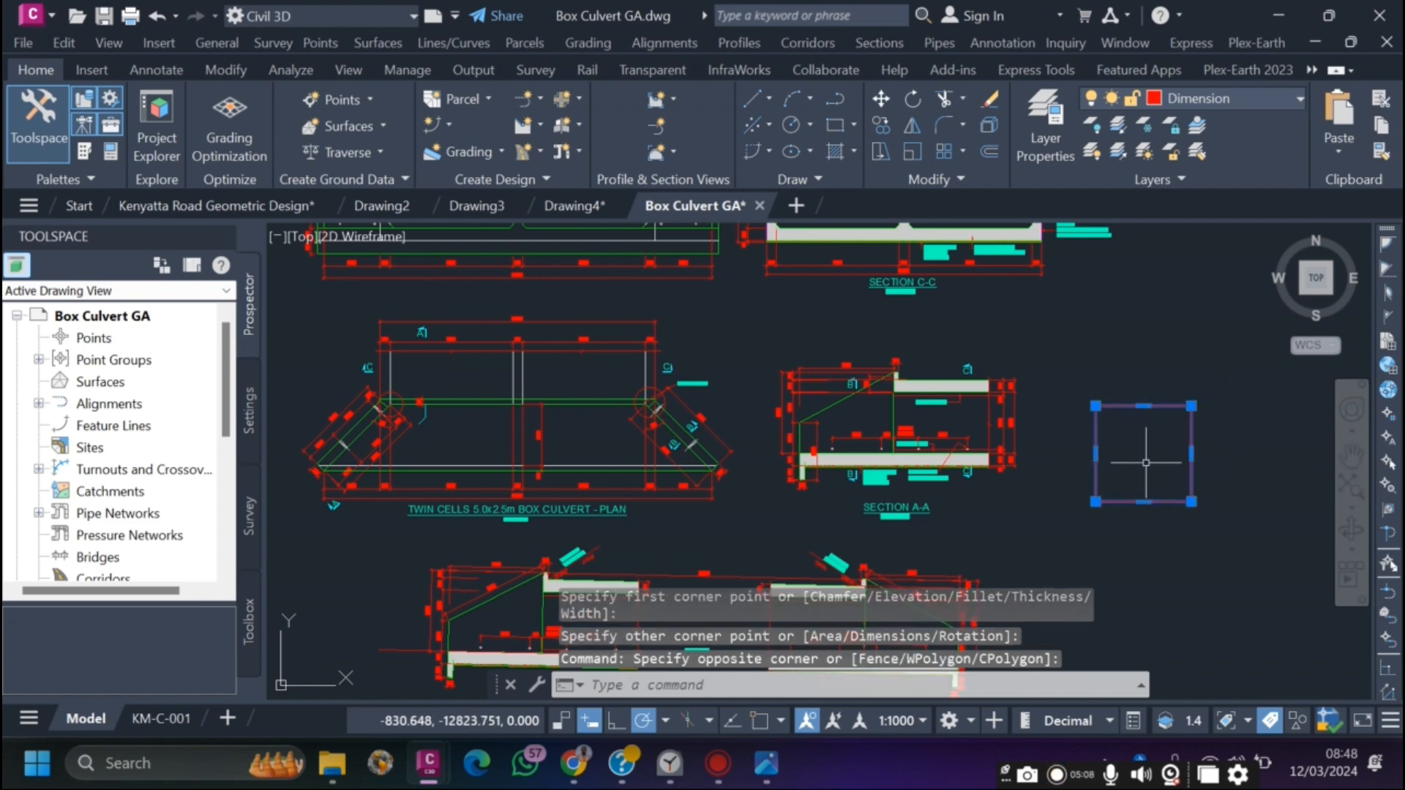
key(Delete)
Examine the box culvert views in the drawing, focusing on the lines and splays of the End Elevation
scroll(1135, 457, down, 3)
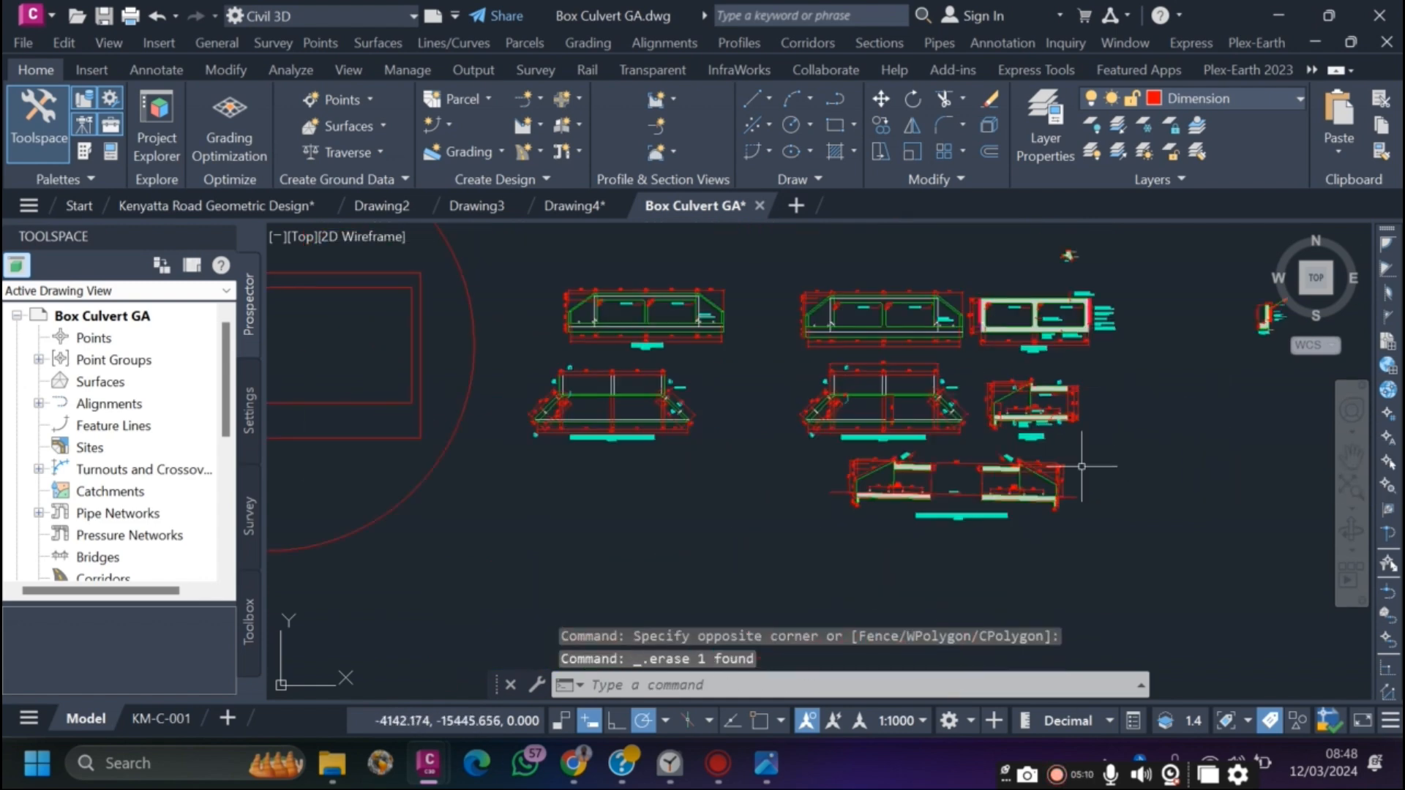
scroll(1097, 490, up, 1)
scroll(1058, 524, down, 1)
scroll(686, 342, up, 5)
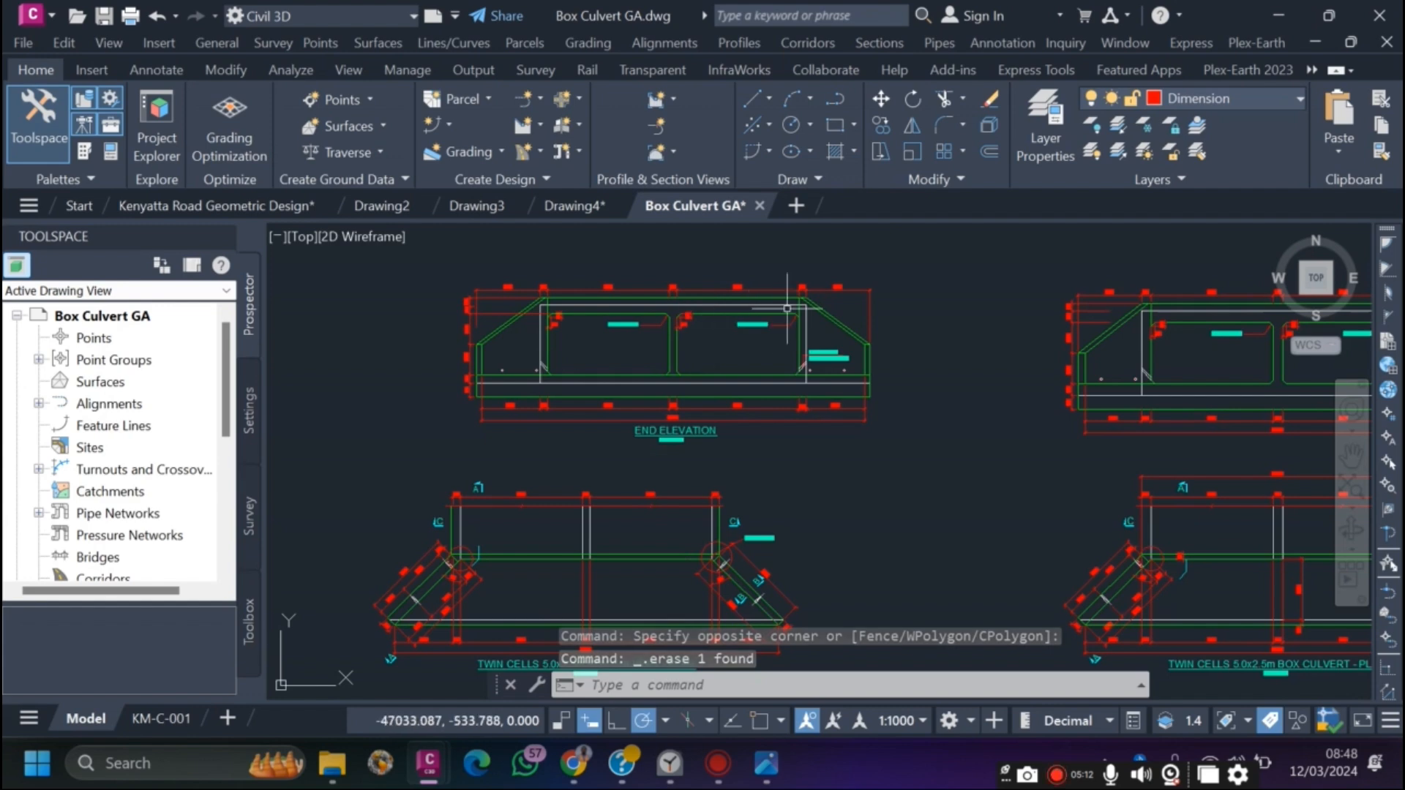
scroll(629, 308, down, 2)
scroll(556, 270, up, 4)
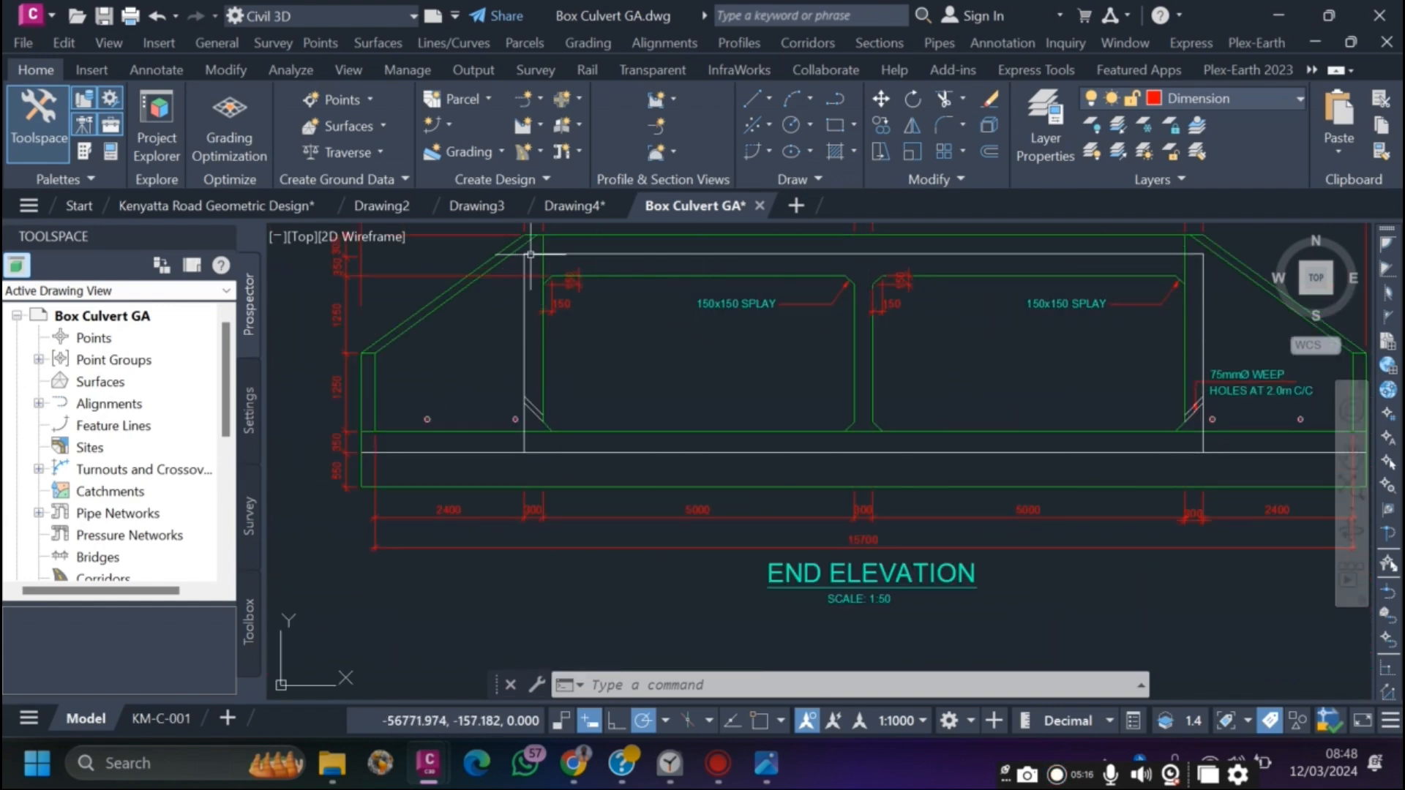
scroll(1064, 439, down, 3)
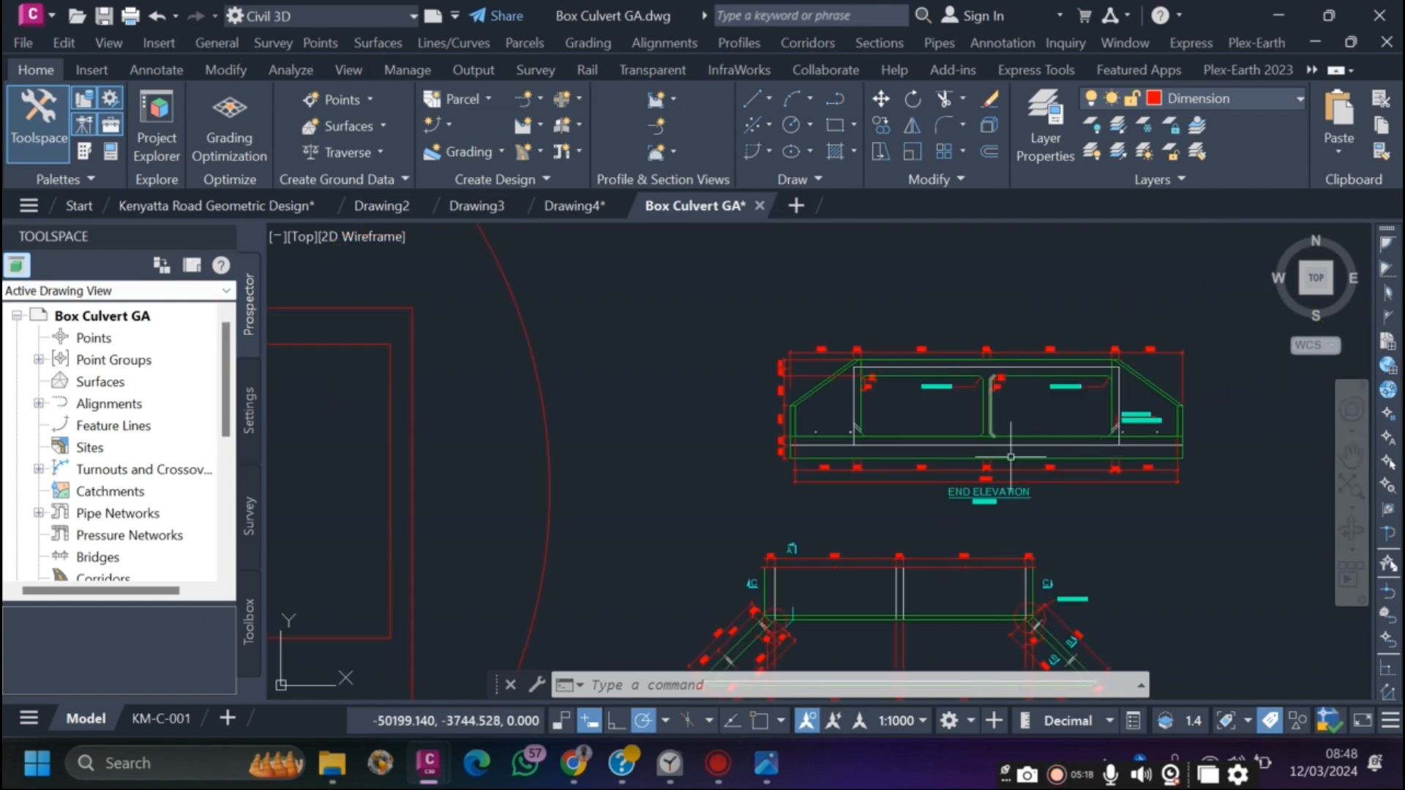
scroll(918, 392, down, 2)
scroll(920, 416, up, 2)
scroll(793, 417, up, 2)
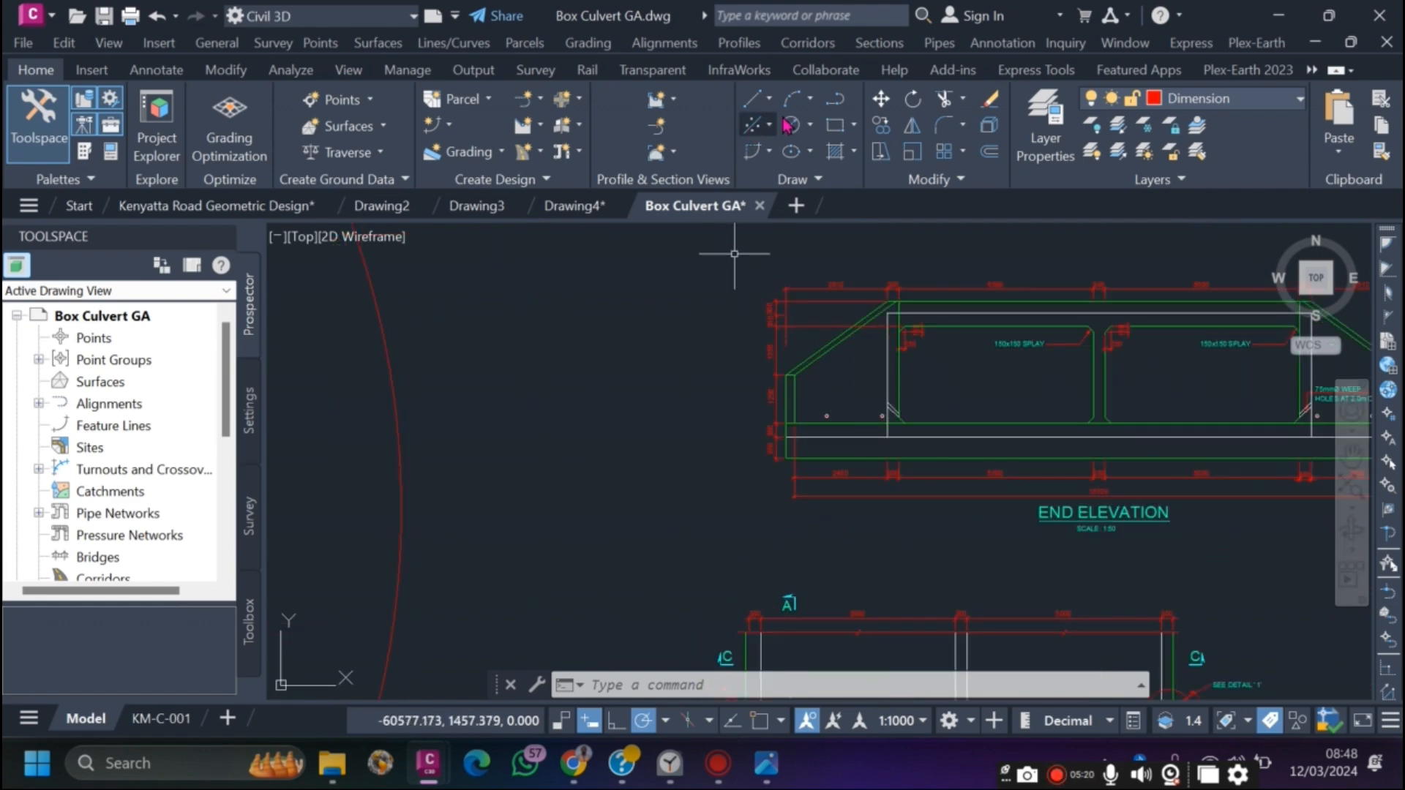
Draw a rectangle by dimensions, 50 long and 30 wide, in the empty space between the large circle and the End Elevation
text(rec)
key(Return)
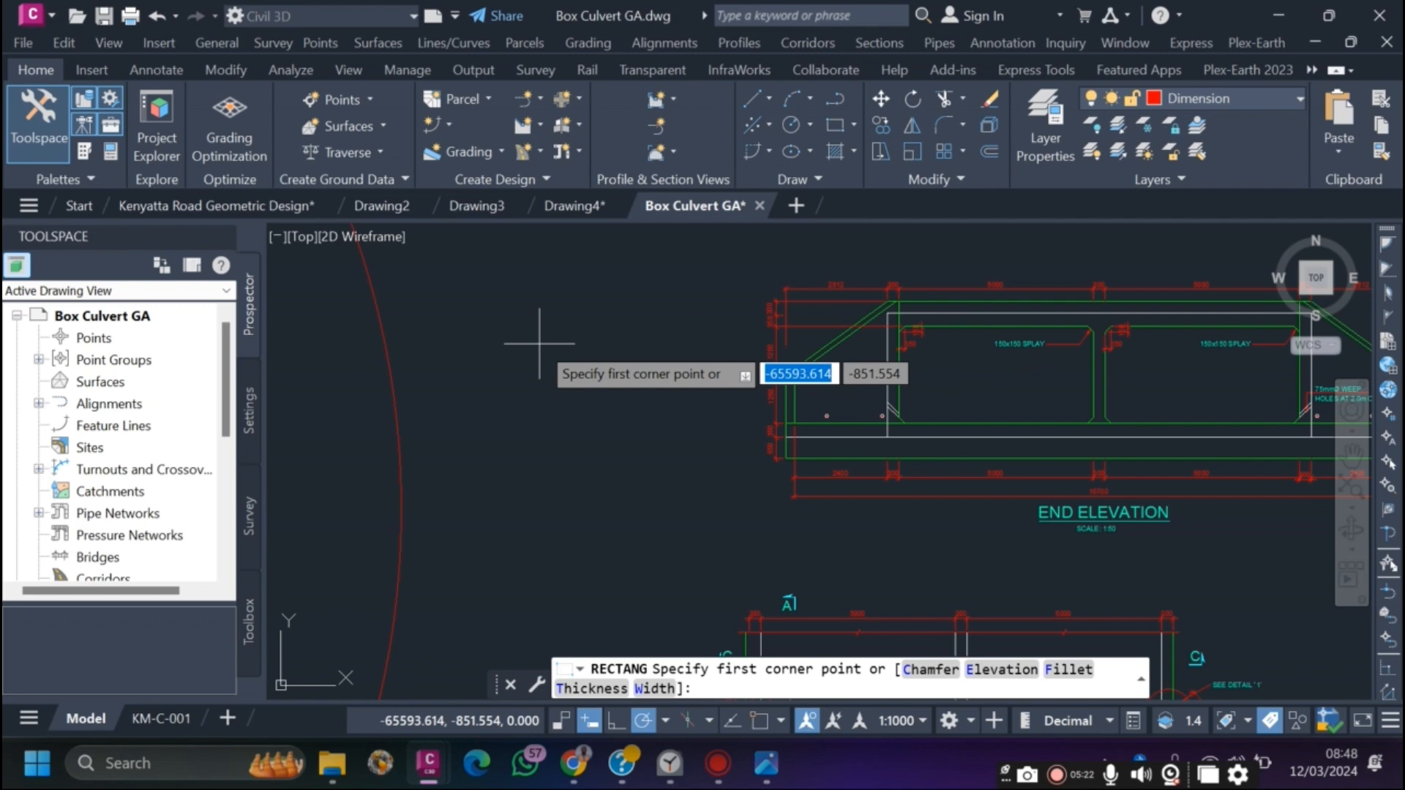
click(502, 343)
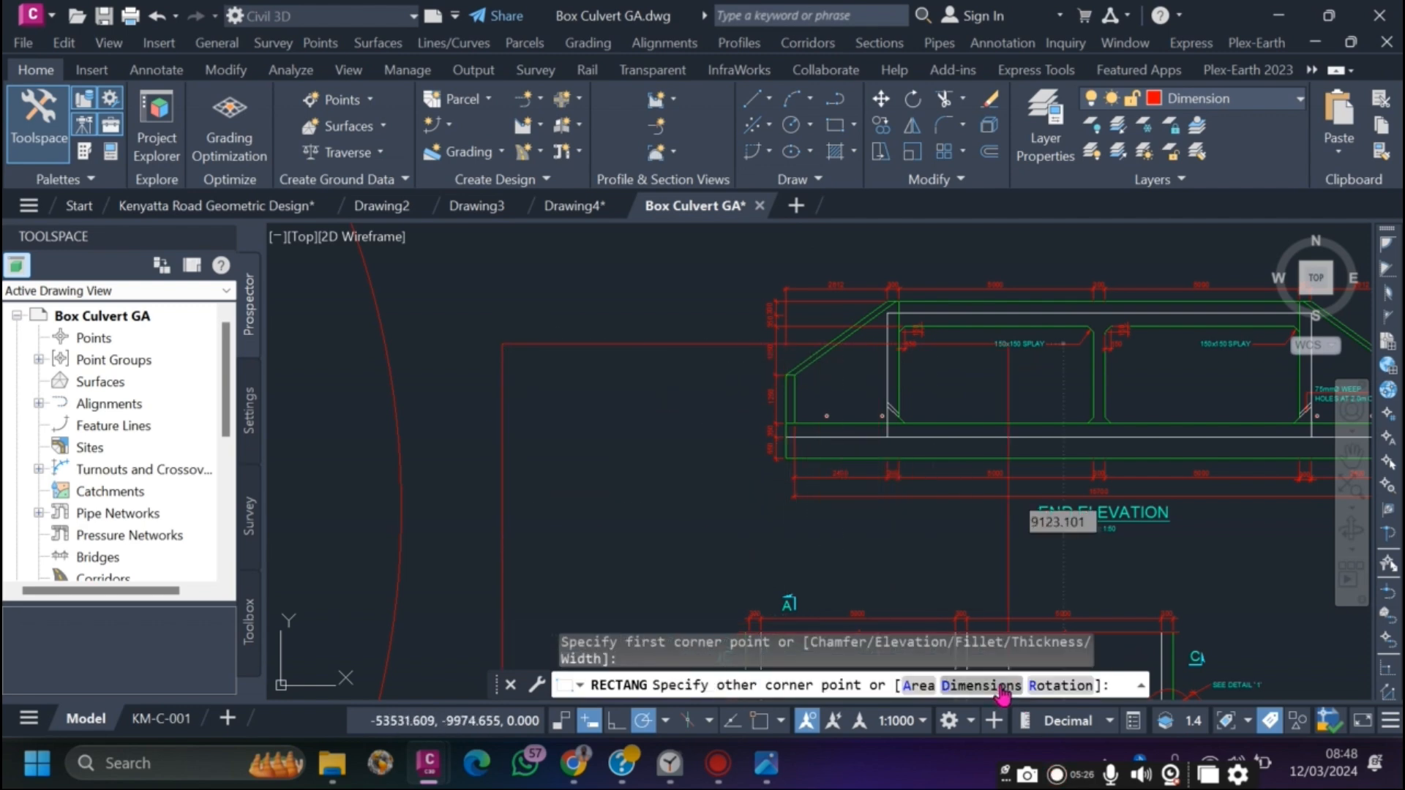
click(1001, 686)
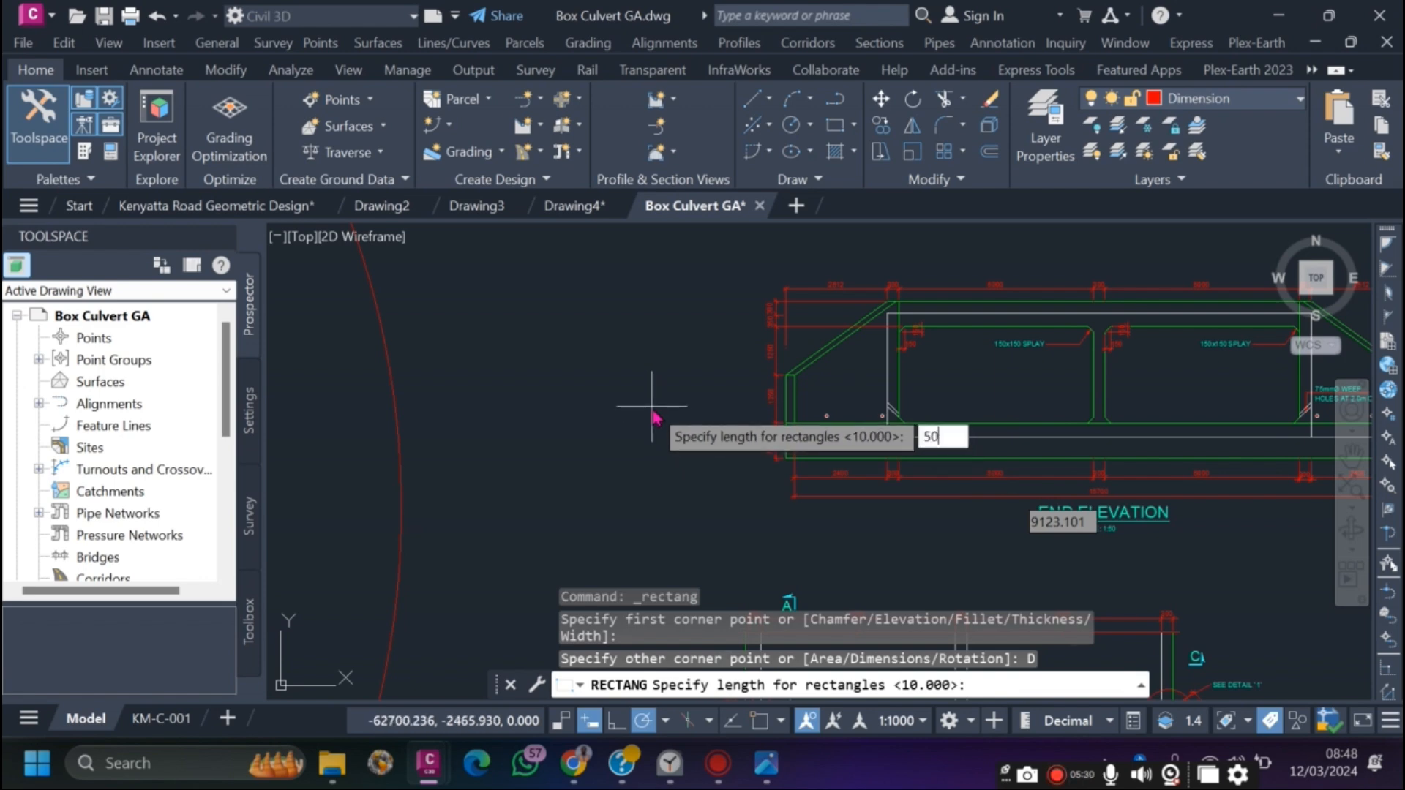
key(Return)
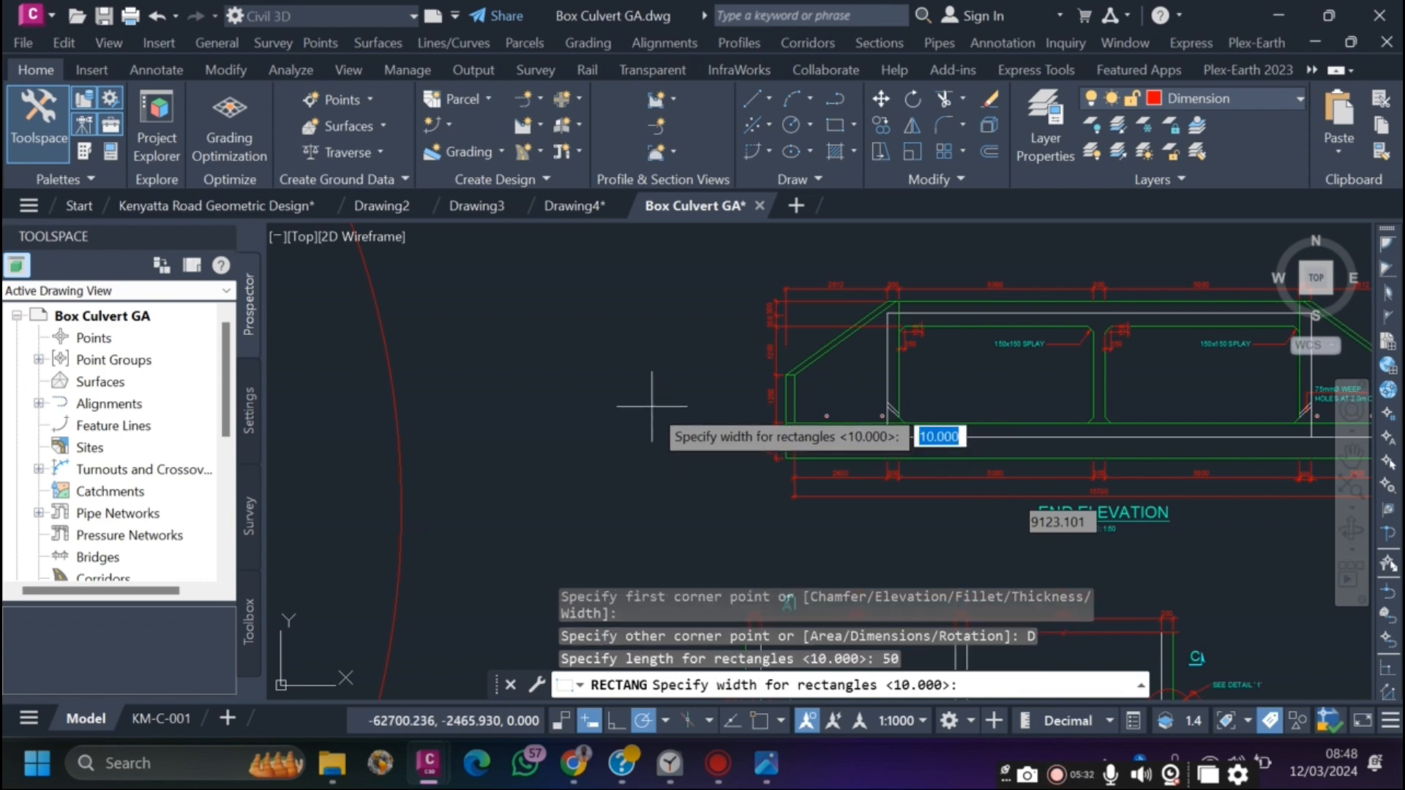
key(Return)
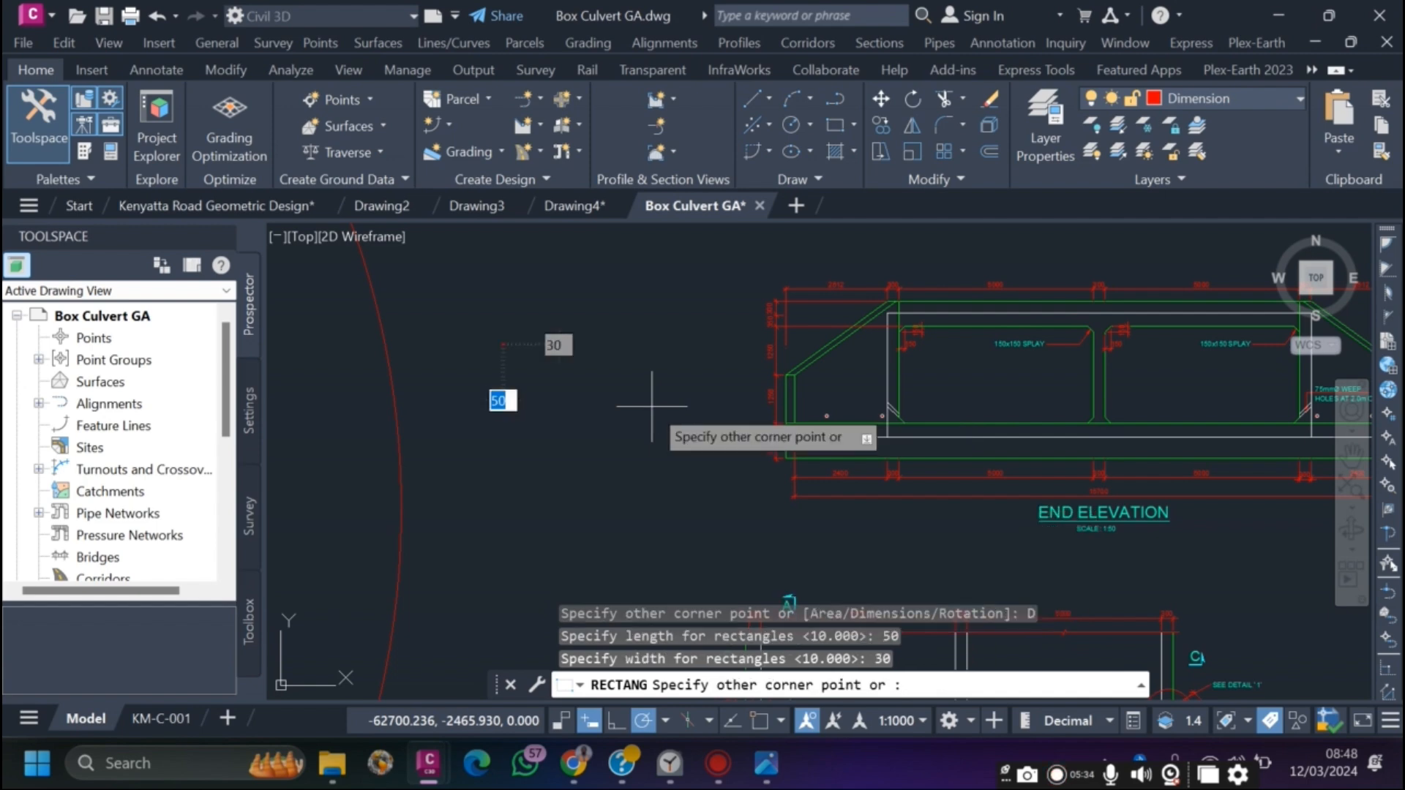
click(649, 401)
Select the 50 by 30 rectangle to inspect it, and clear the selection
scroll(512, 330, up, 10)
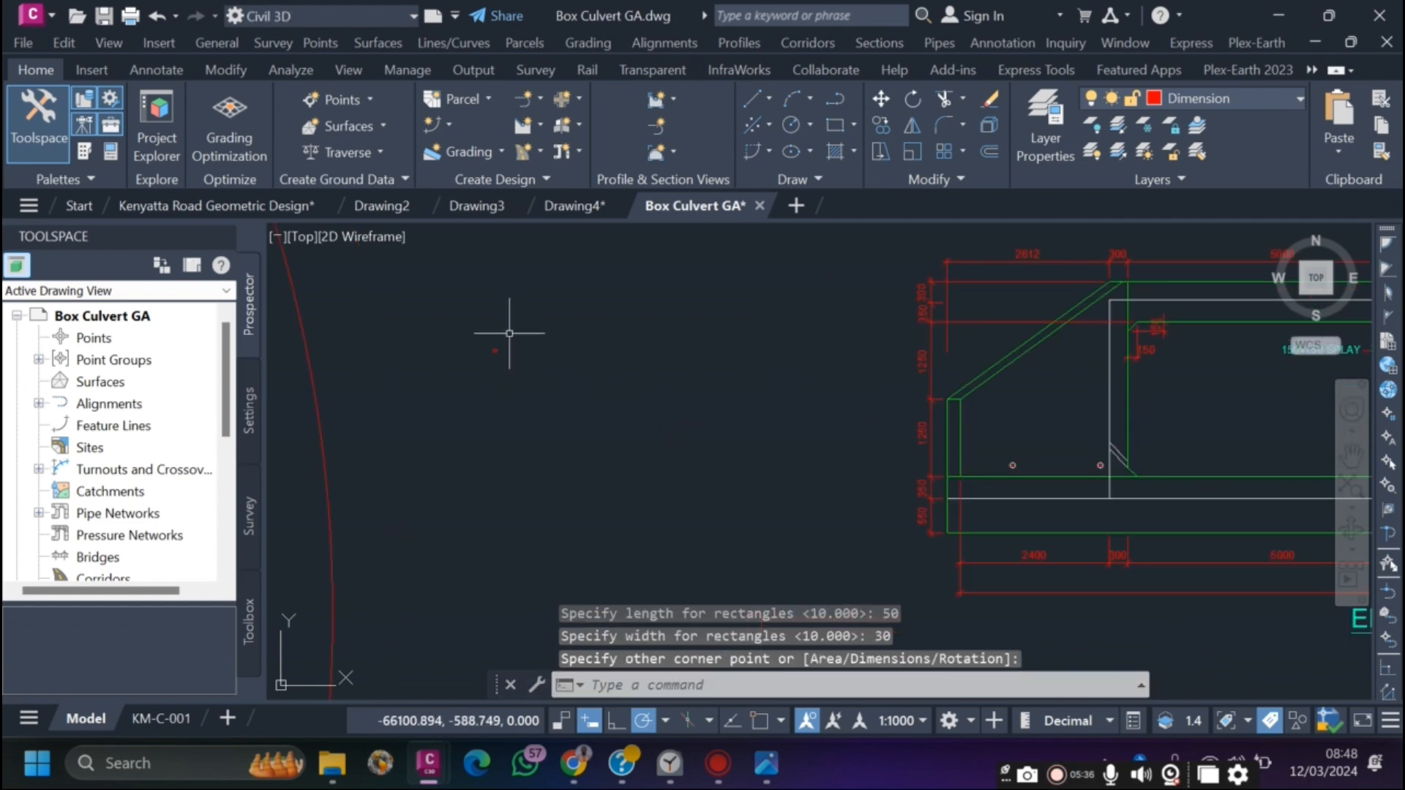
scroll(652, 481, down, 3)
scroll(692, 418, up, 2)
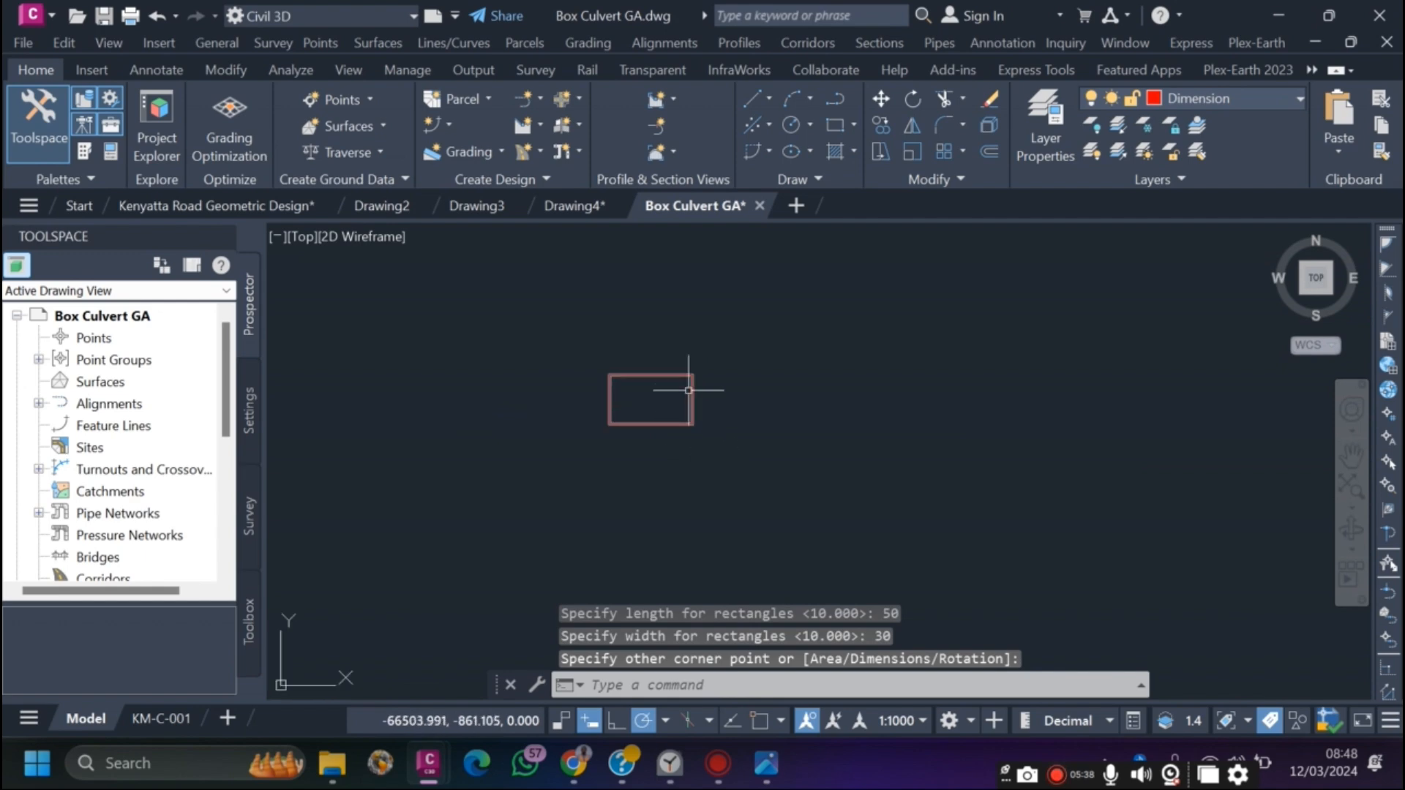
click(693, 379)
scroll(721, 339, down, 5)
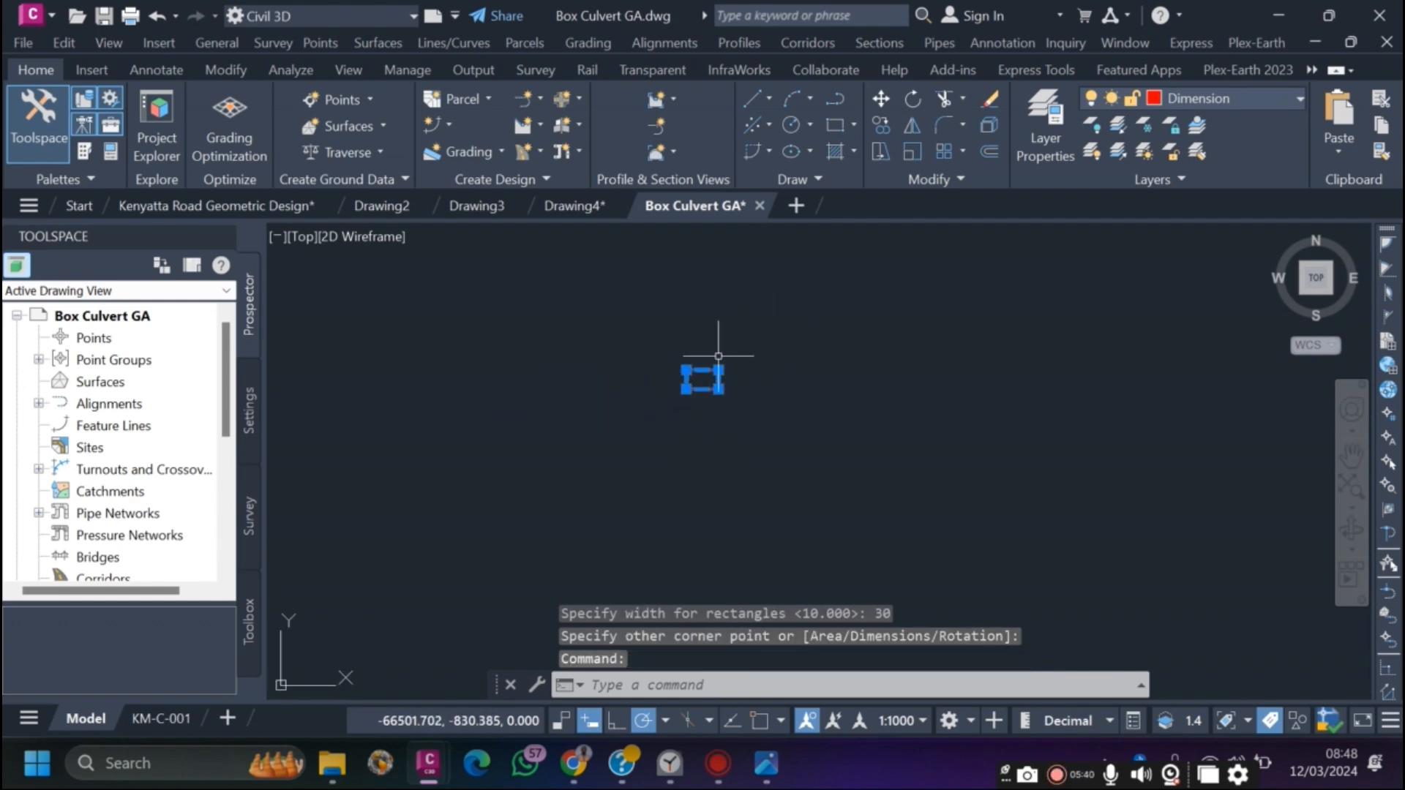
key(Escape)
Start a hatch, browse the available patterns and choose the ANGLE pattern
scroll(678, 382, down, 3)
scroll(825, 395, down, 2)
scroll(825, 395, up, 4)
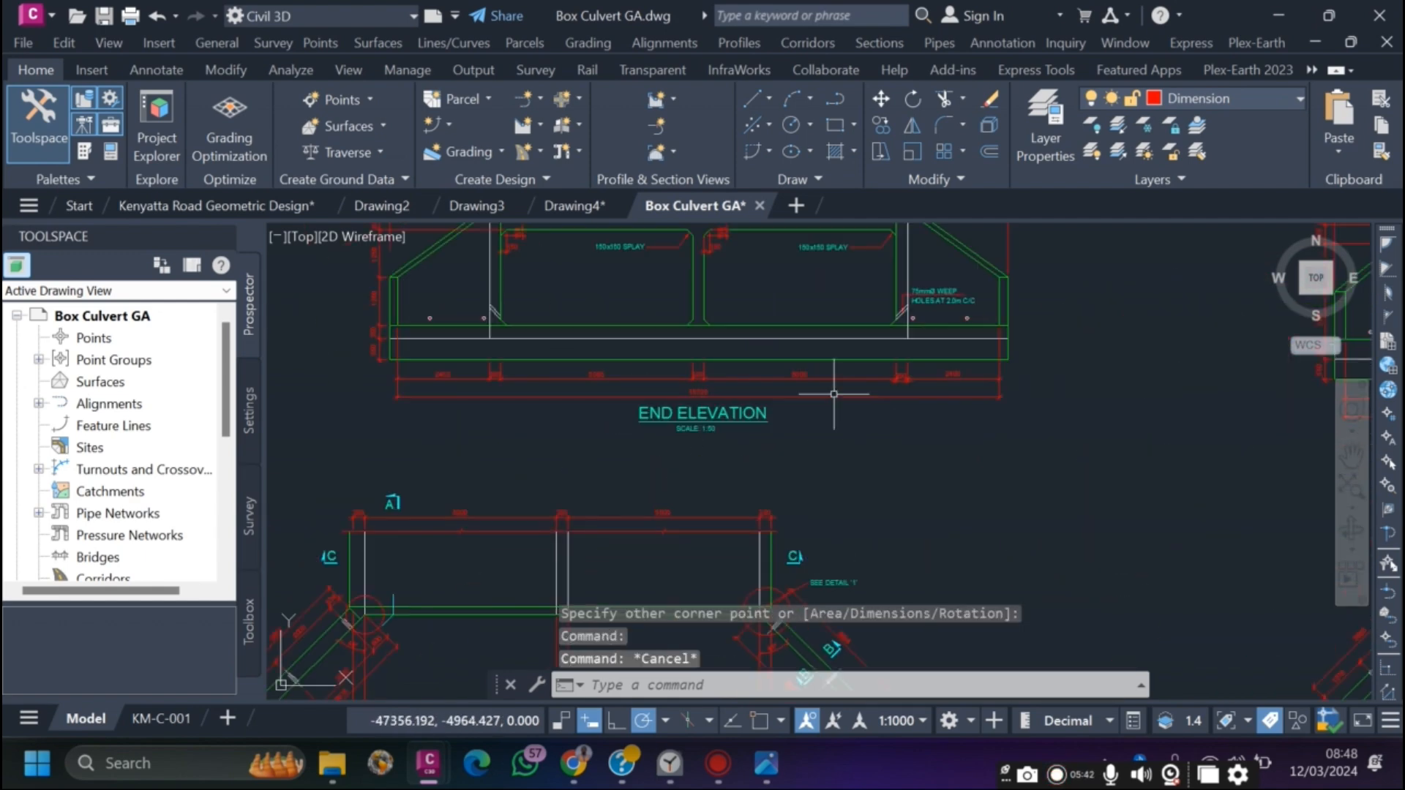
click(810, 154)
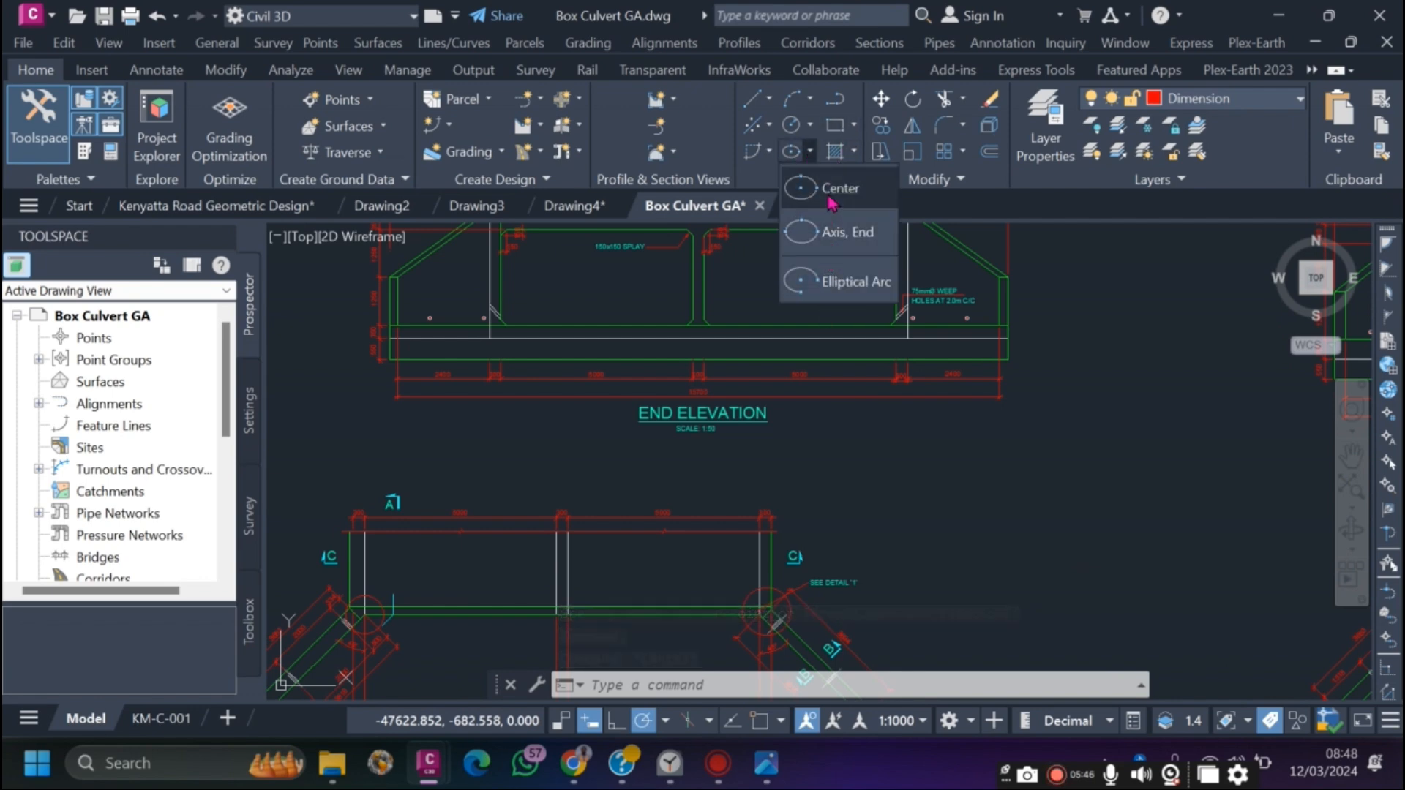
click(855, 154)
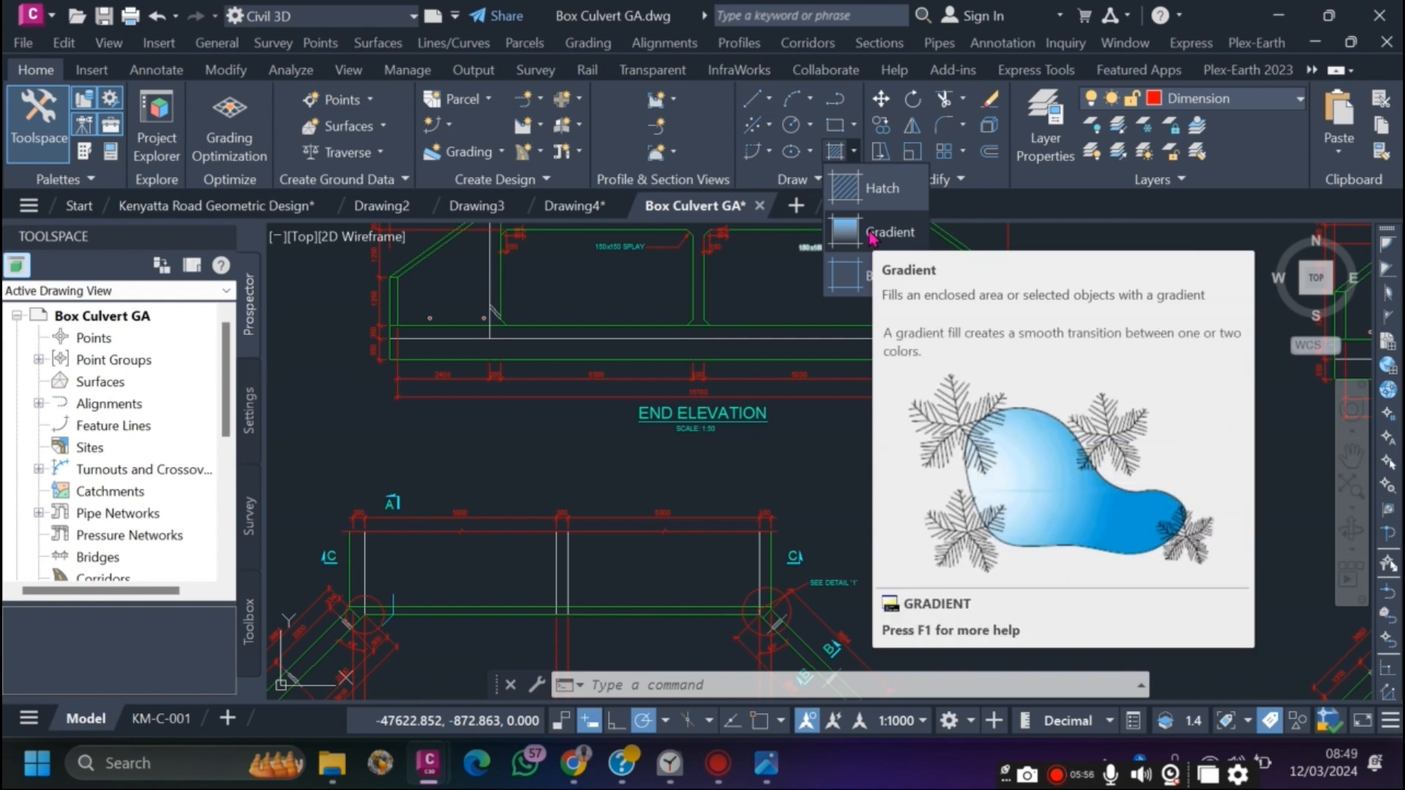
click(866, 199)
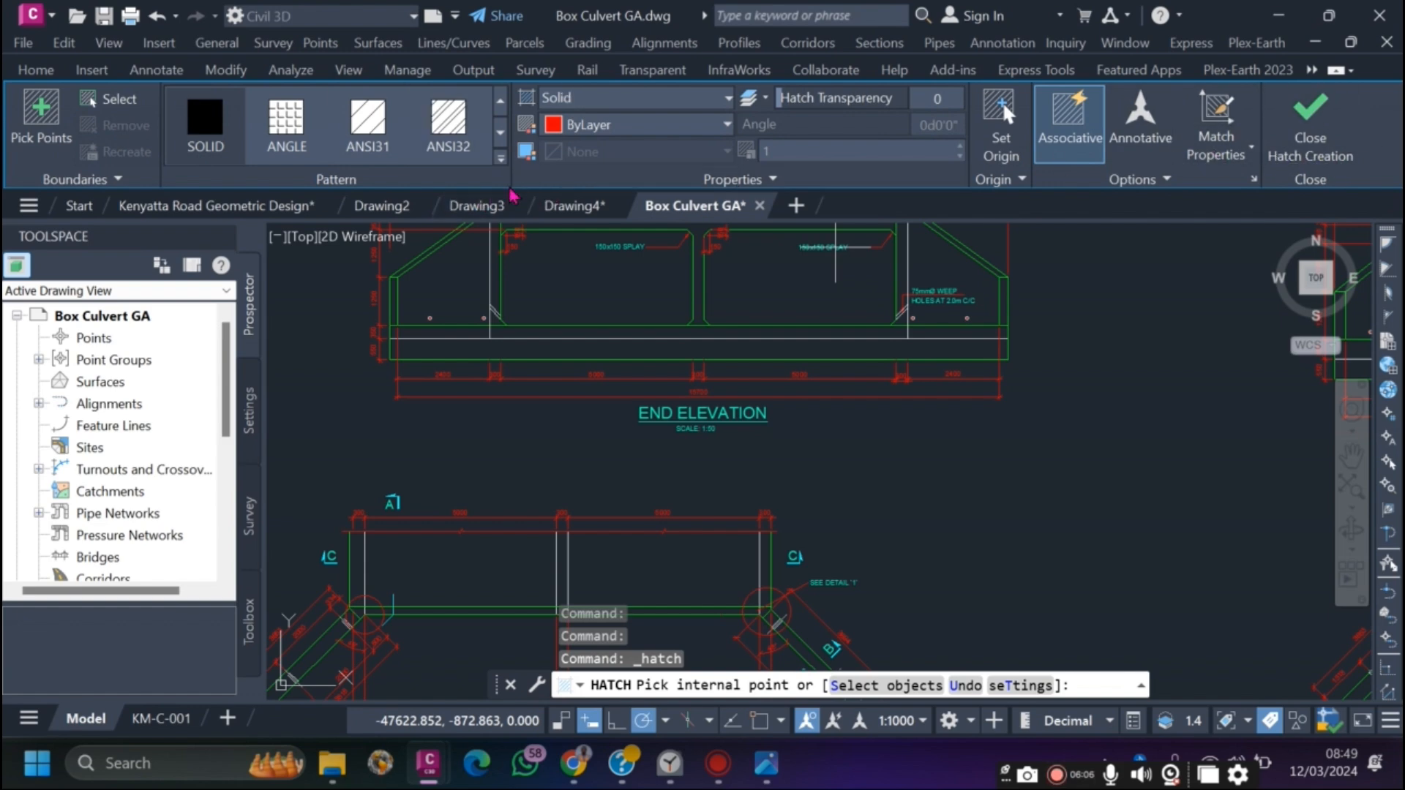
click(501, 160)
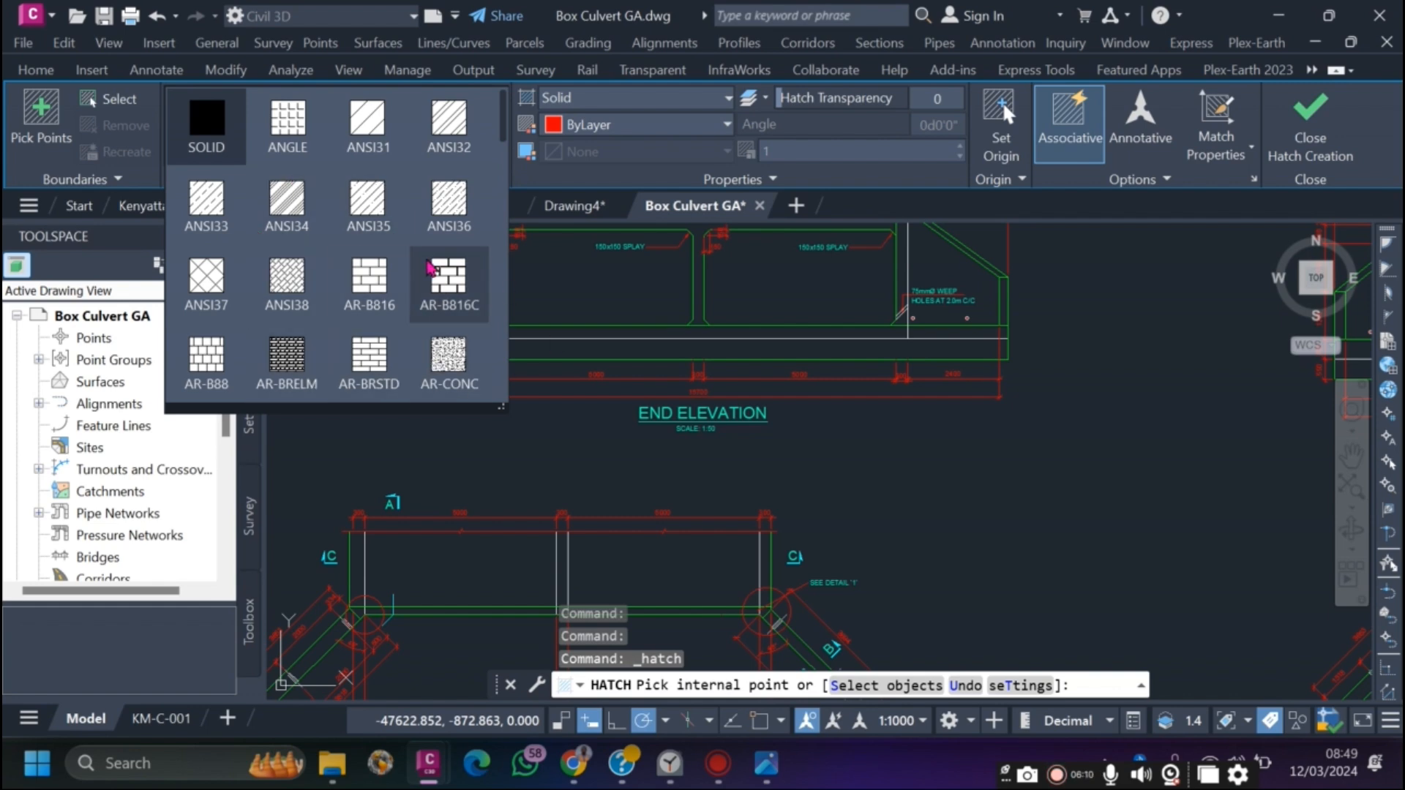
scroll(409, 286, down, 4)
scroll(399, 278, up, 2)
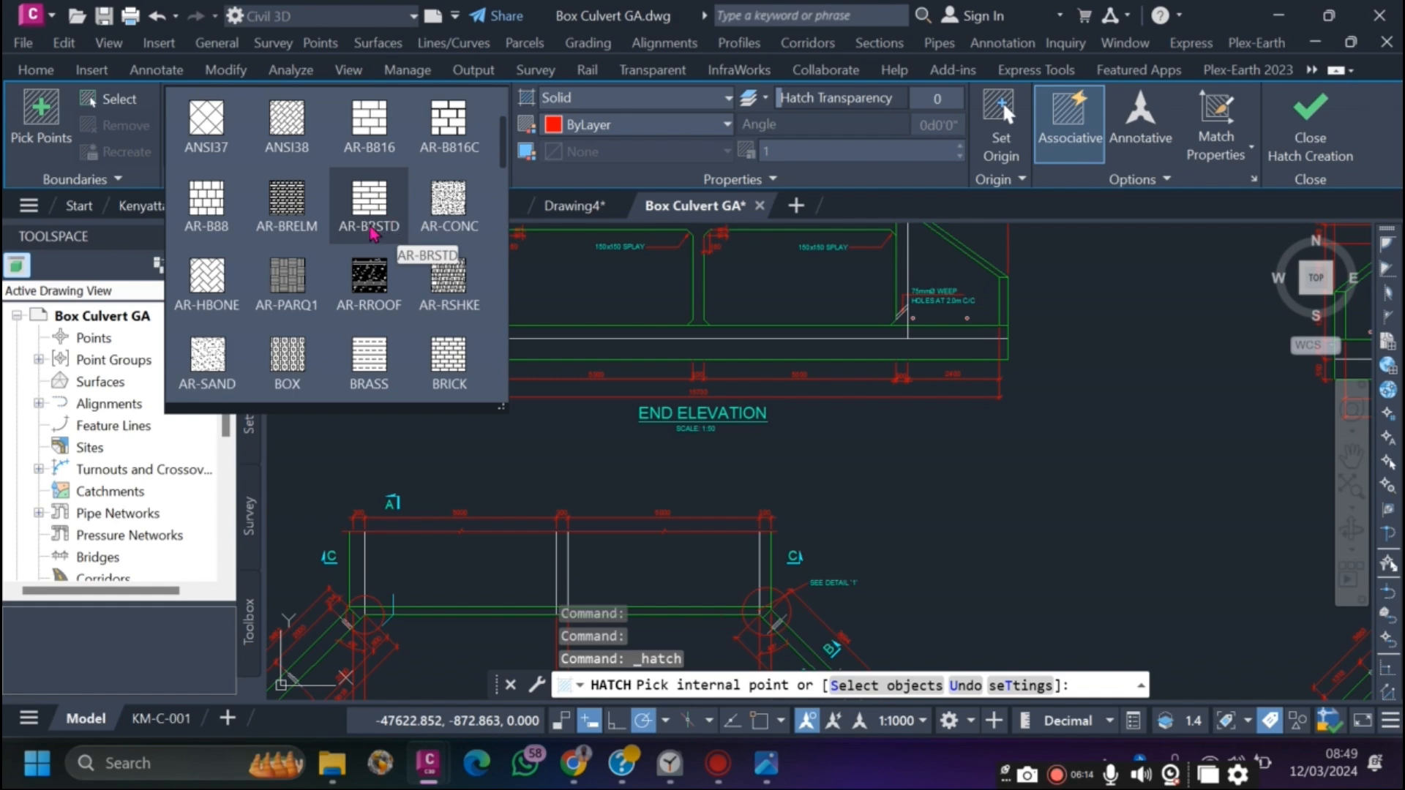
scroll(435, 241, down, 3)
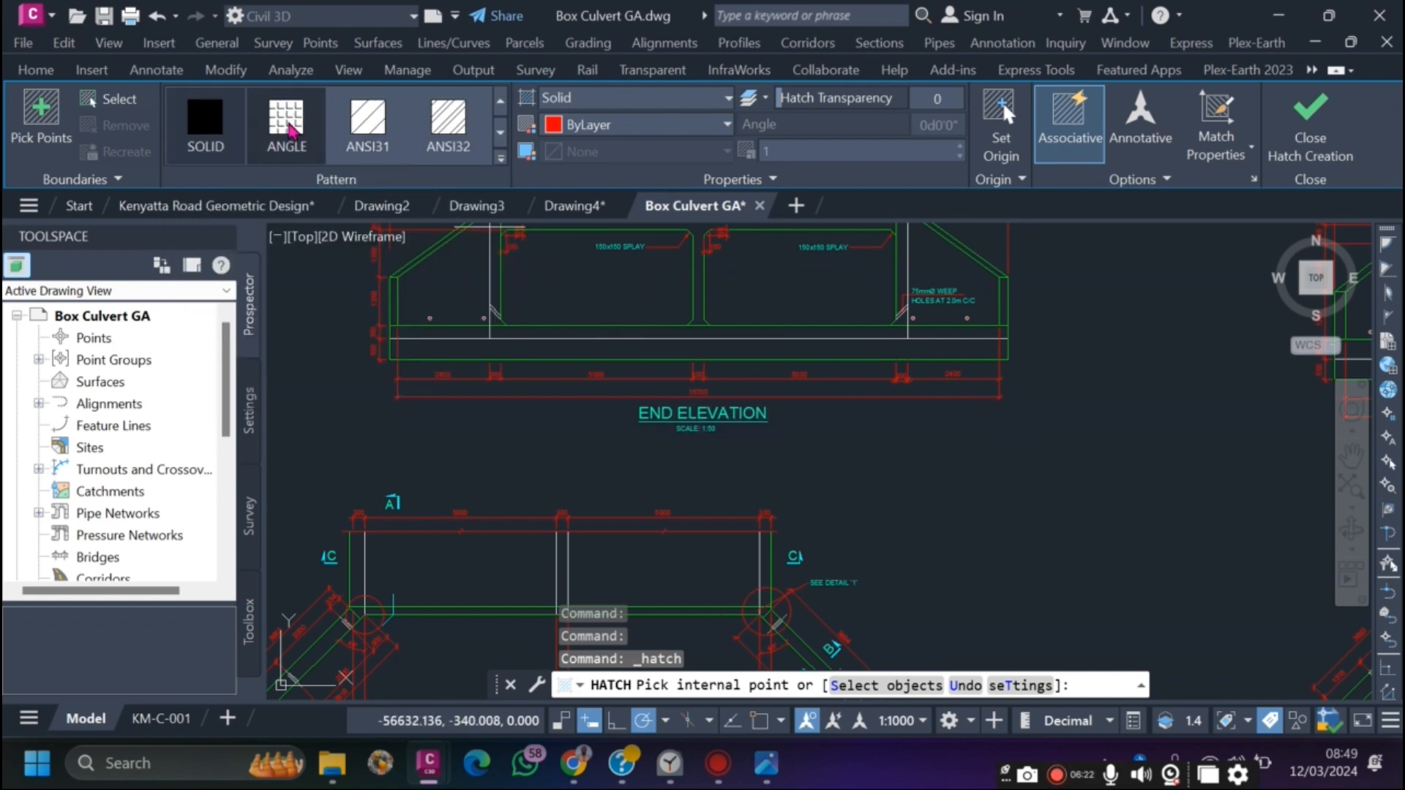
click(287, 128)
Hatch the right-hand cell opening of the End Elevation and set the hatch color to ByBlock
scroll(932, 361, up, 2)
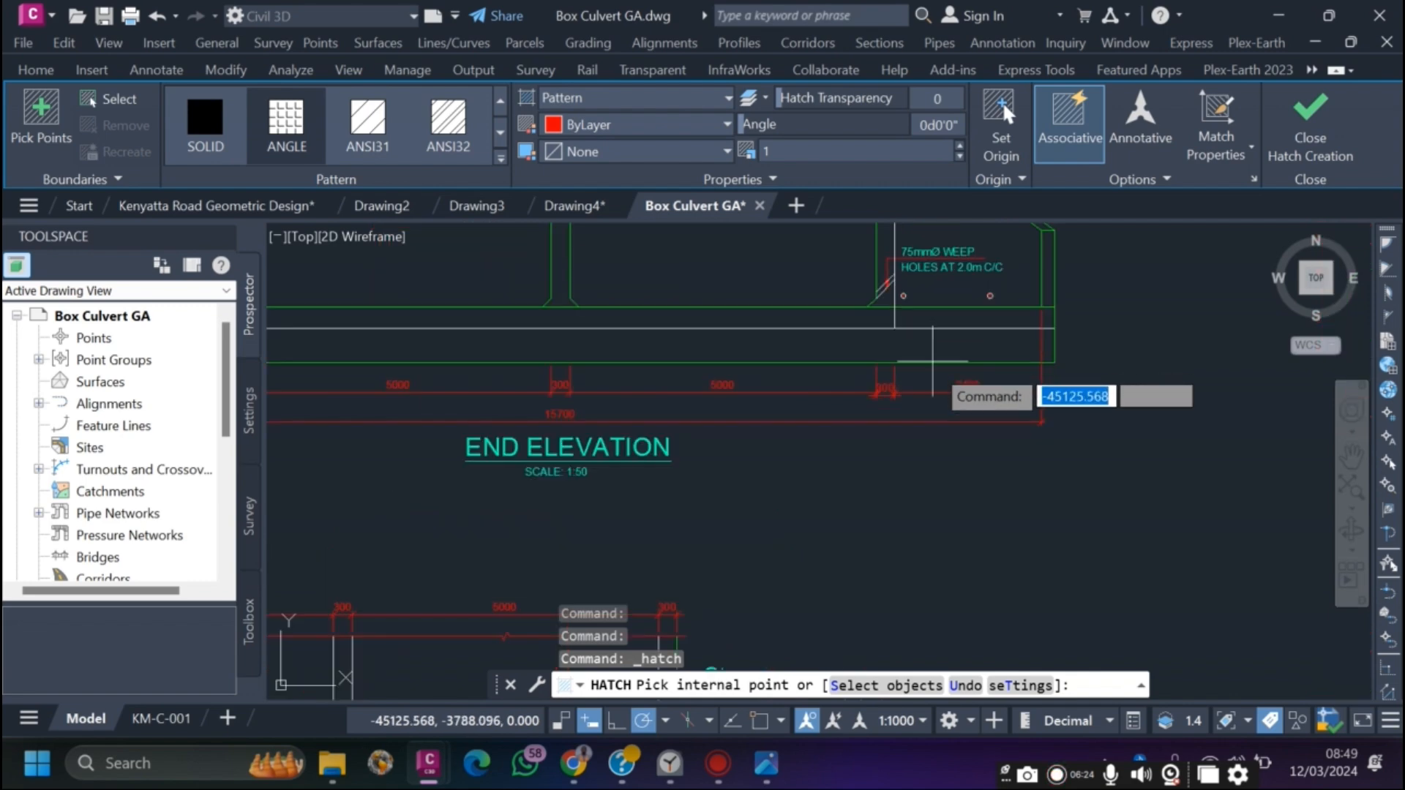
scroll(966, 457, down, 2)
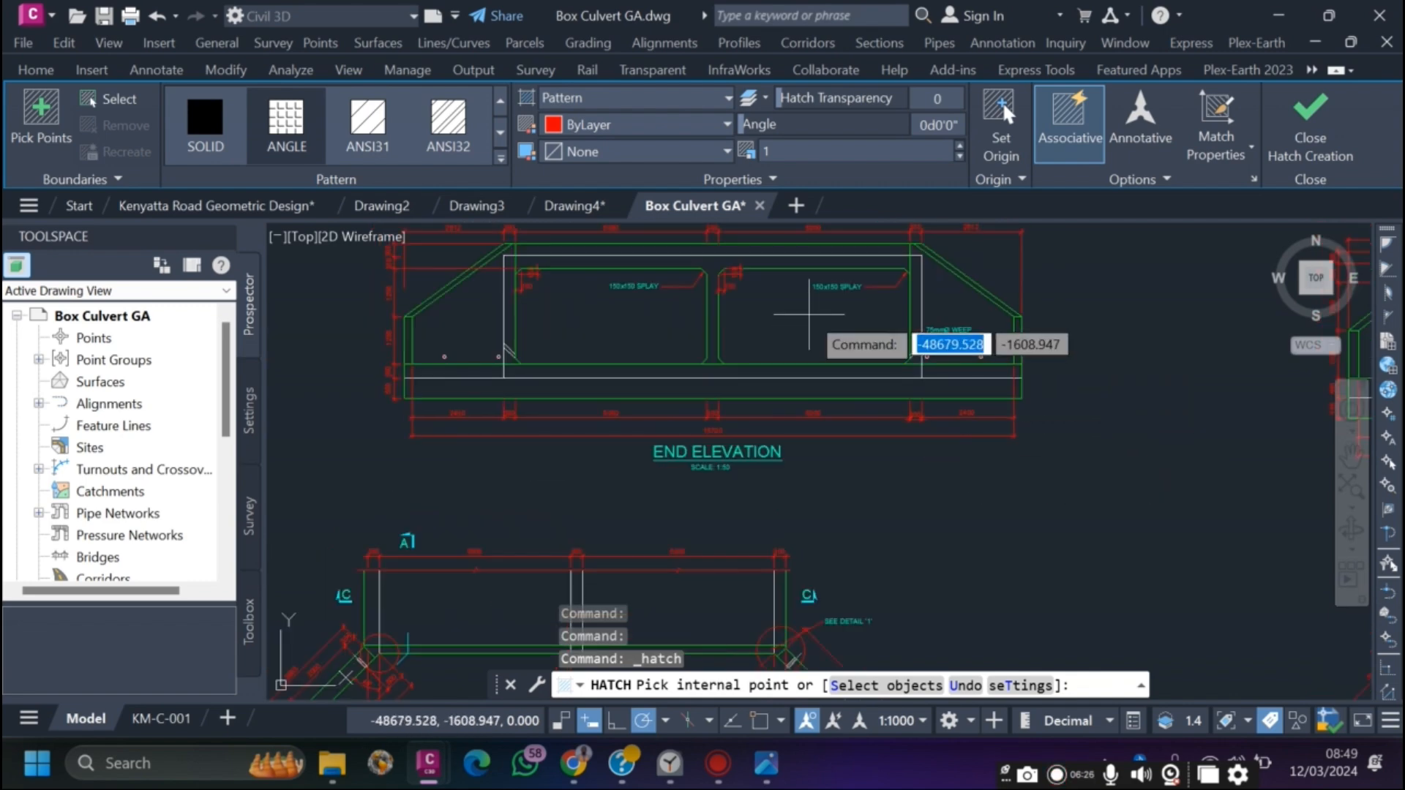
click(809, 315)
scroll(813, 319, up, 2)
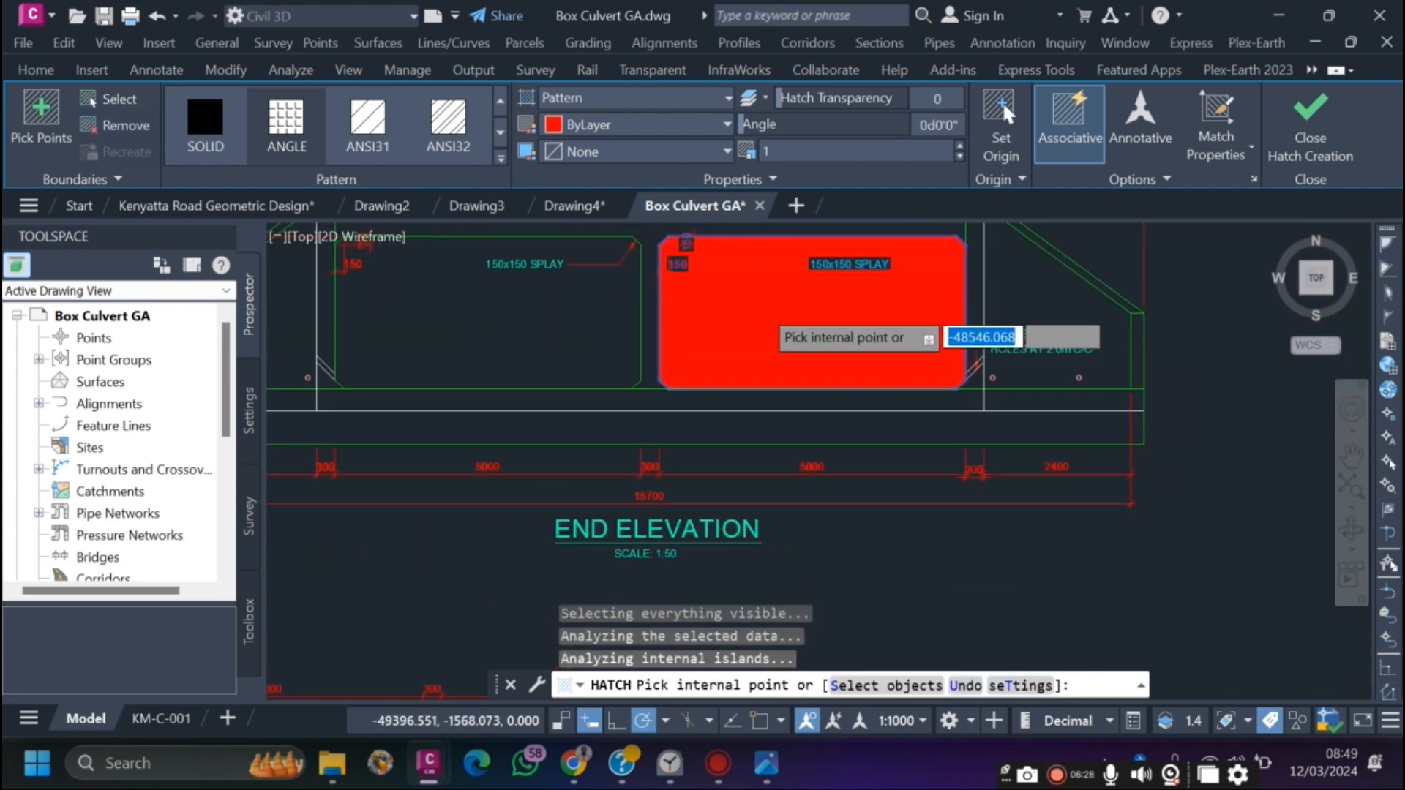
scroll(763, 307, up, 2)
click(700, 132)
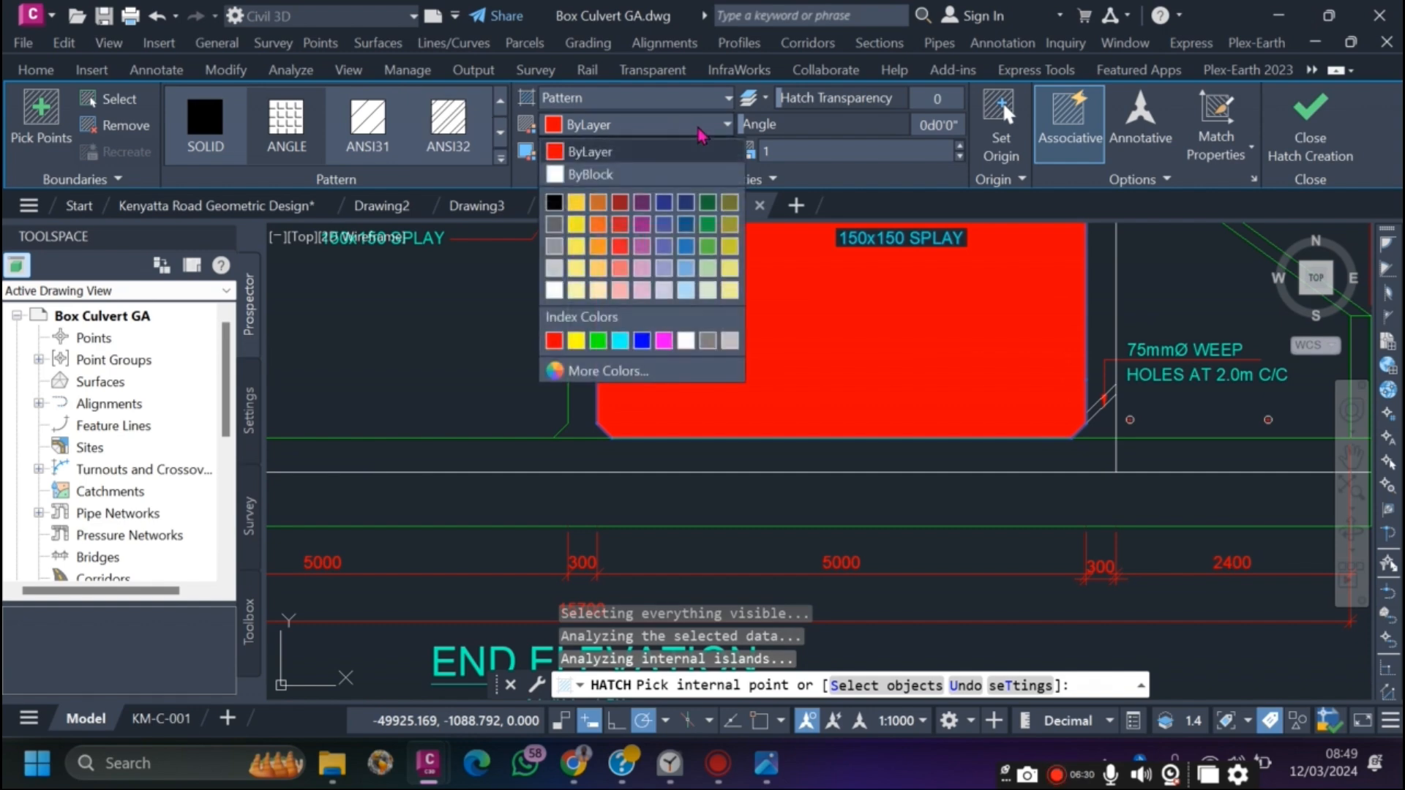
click(675, 173)
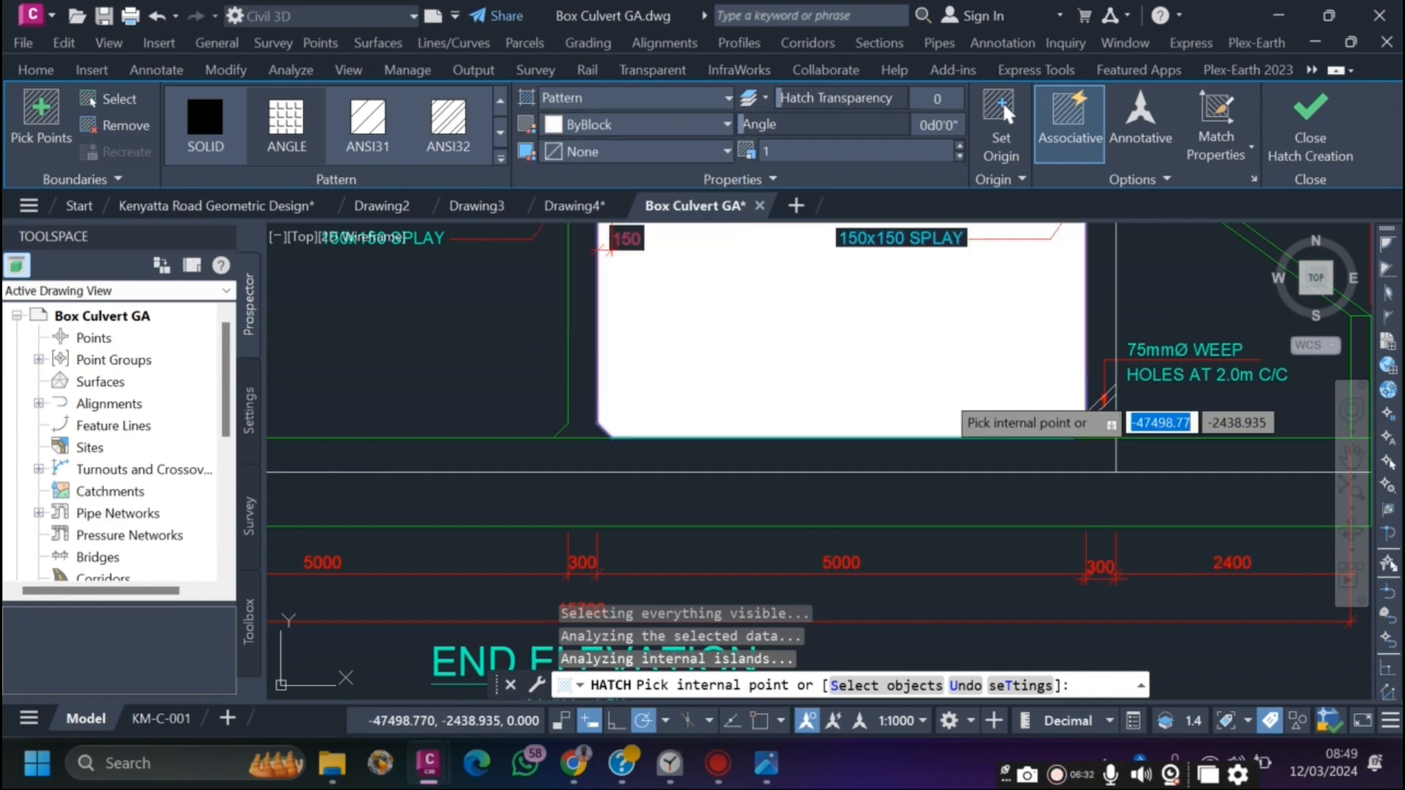
key(Escape)
Erase the hatch from the right-hand cell opening of the End Elevation
click(926, 369)
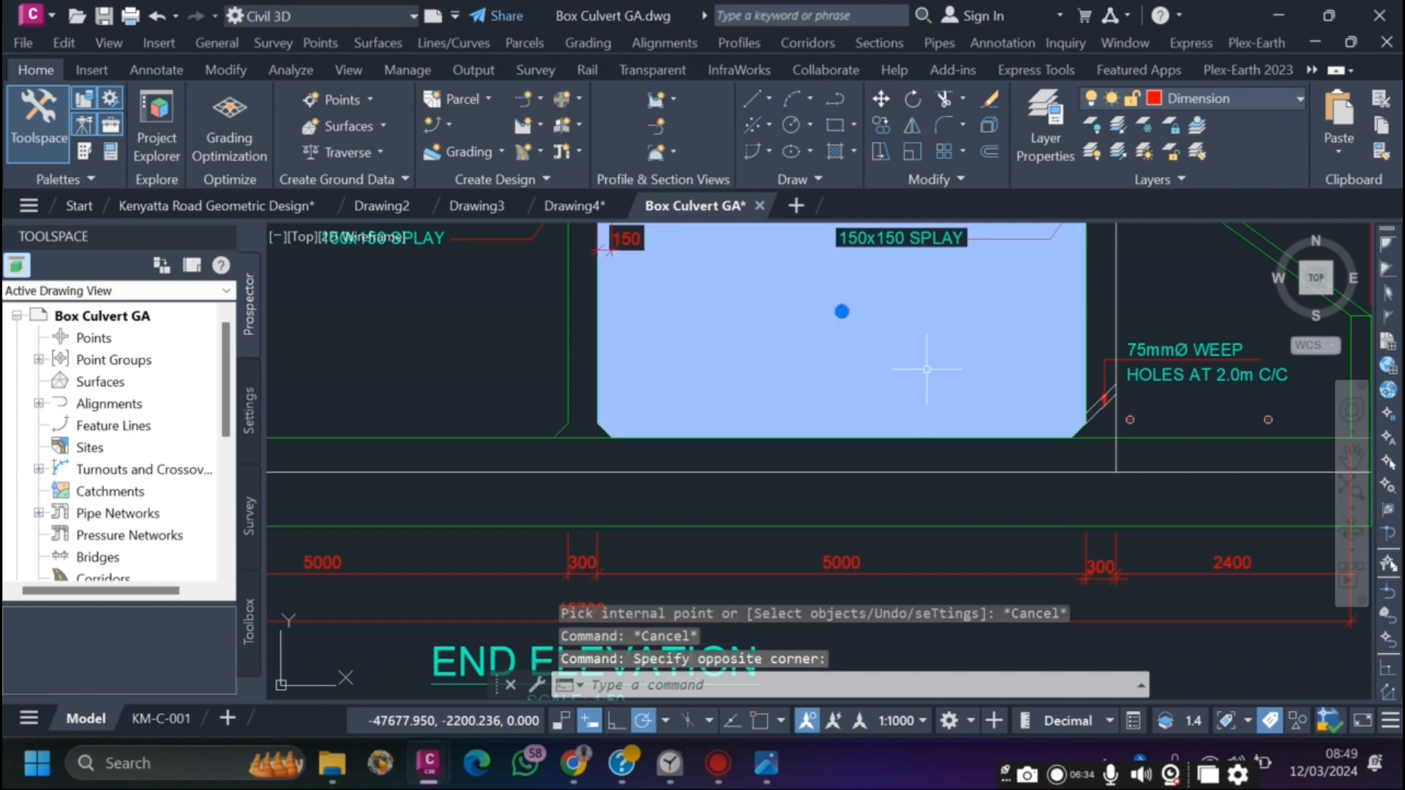
key(Delete)
scroll(923, 234, down, 5)
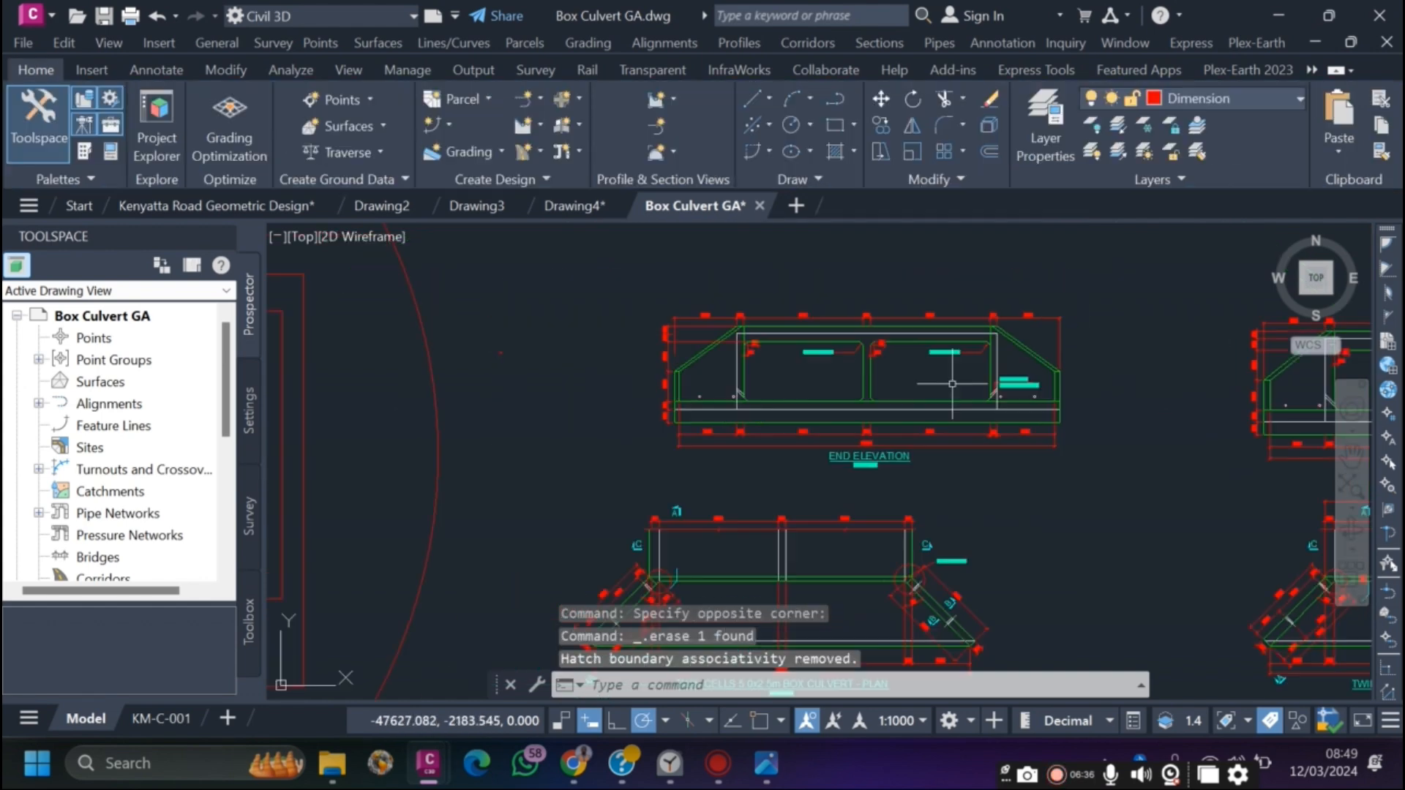
Try to draw a donut beside the End Elevation, defining its inside diameter with two points
click(829, 181)
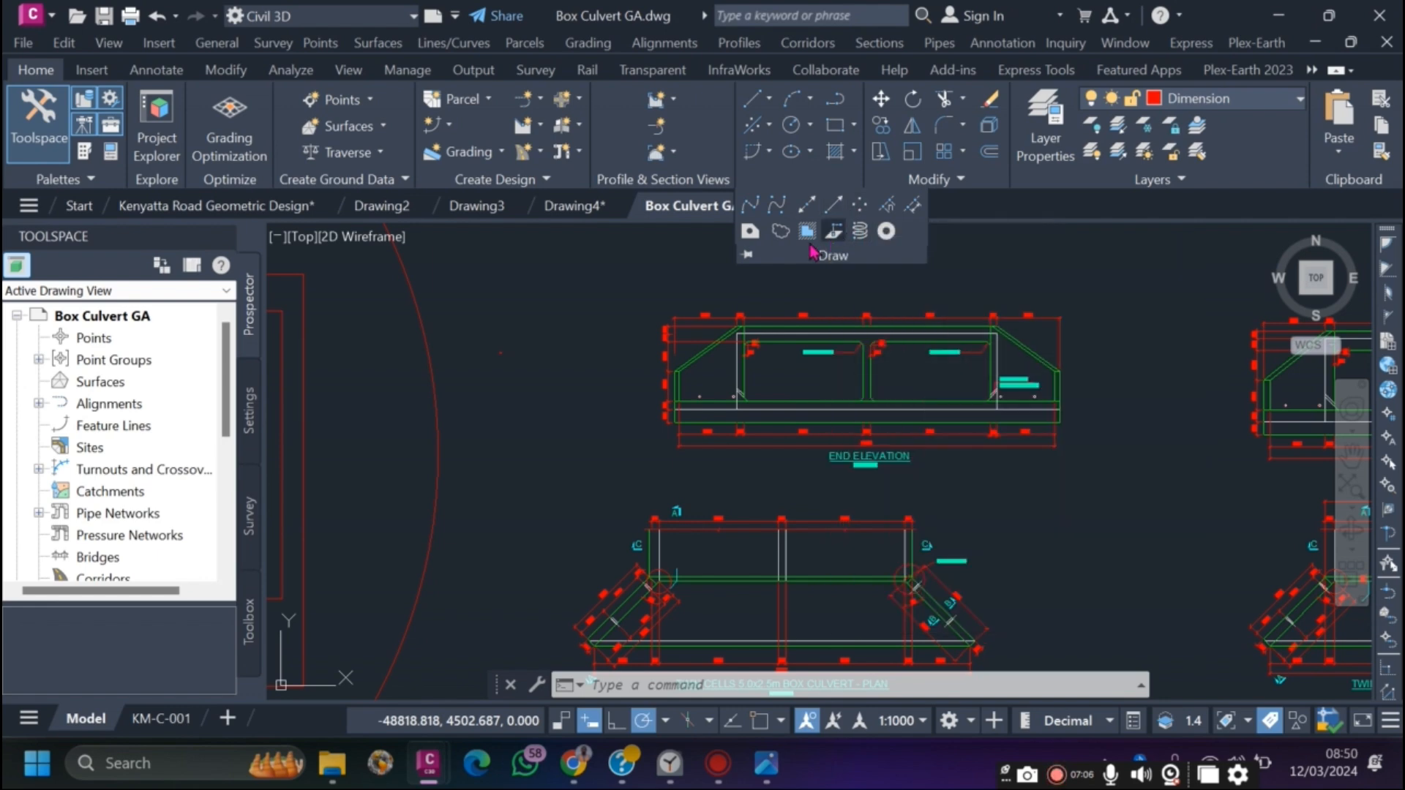
click(883, 233)
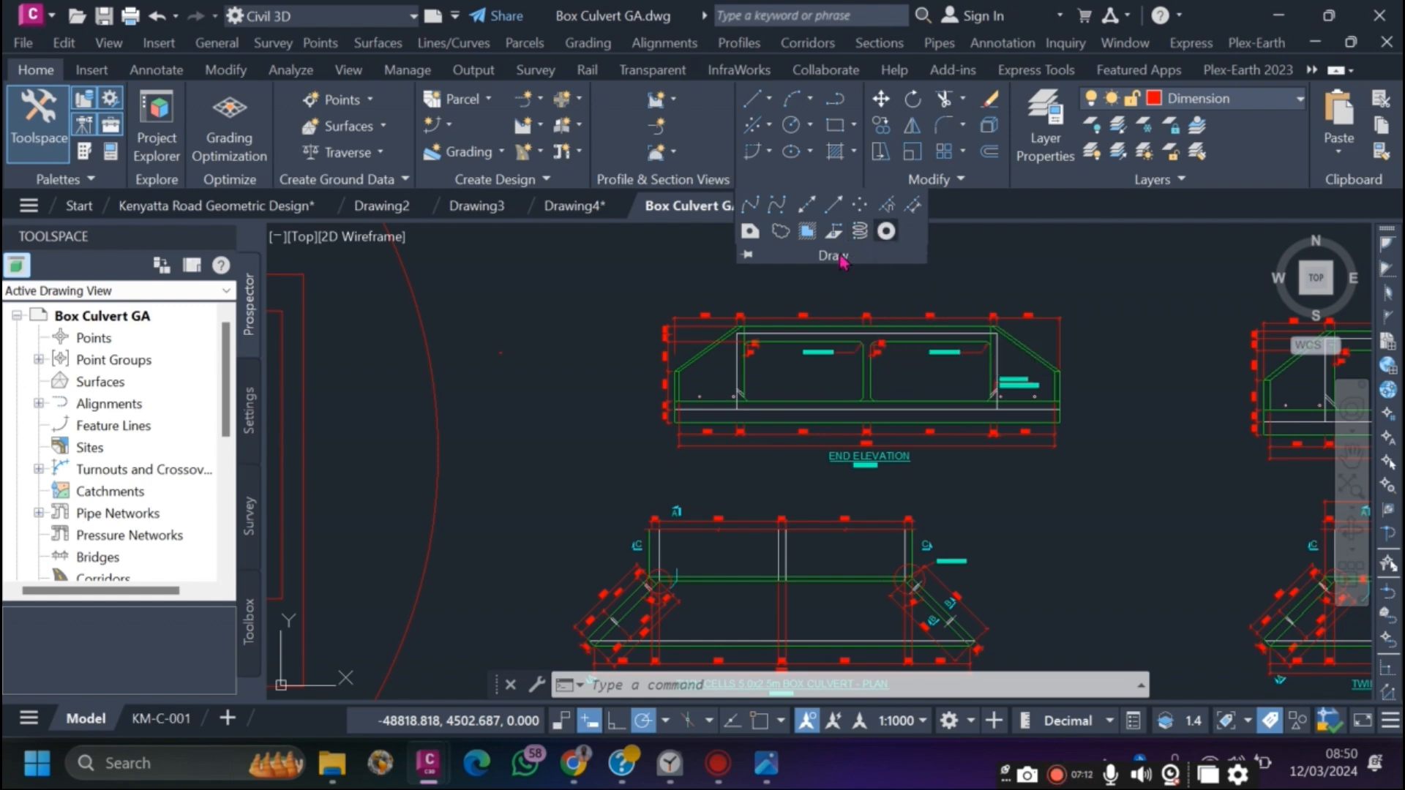
click(520, 451)
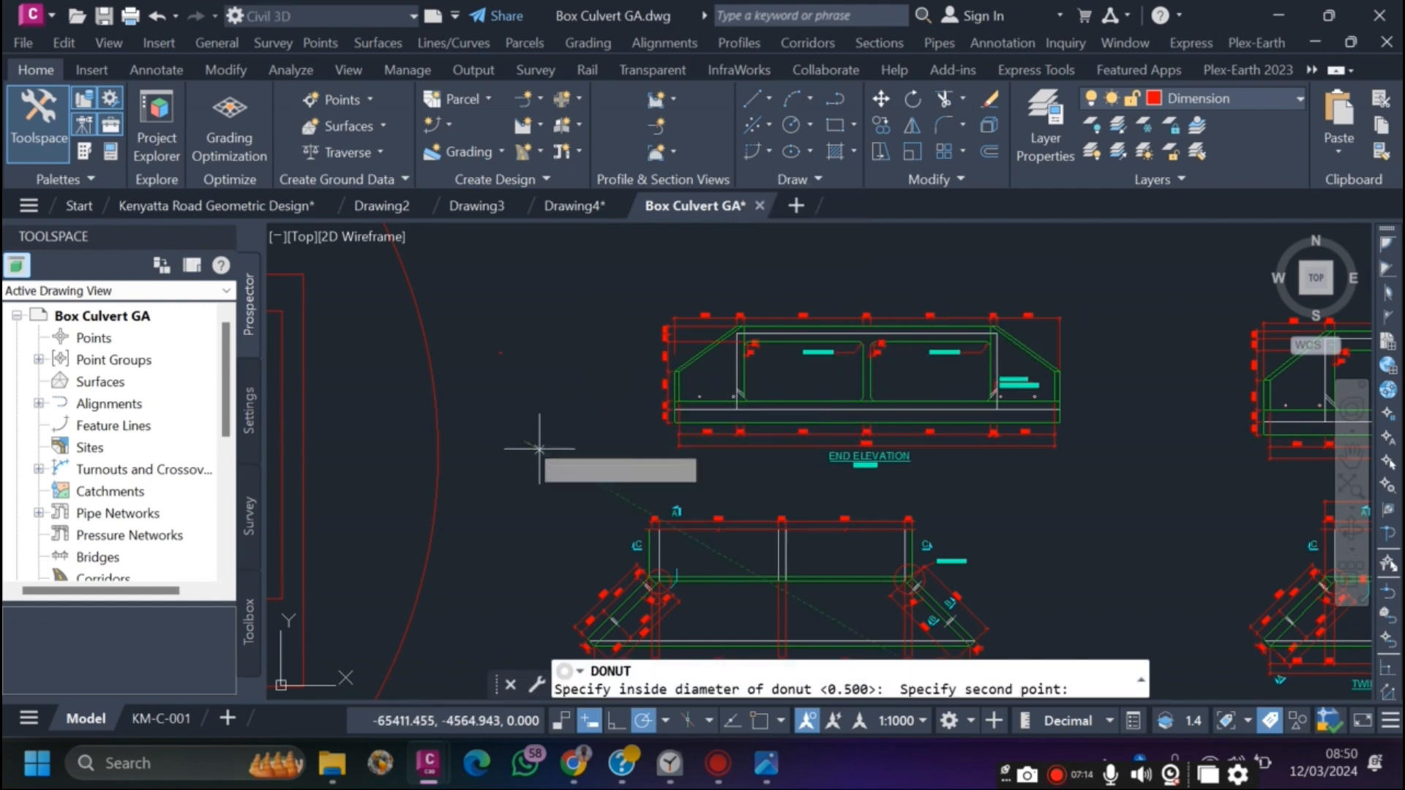
click(570, 483)
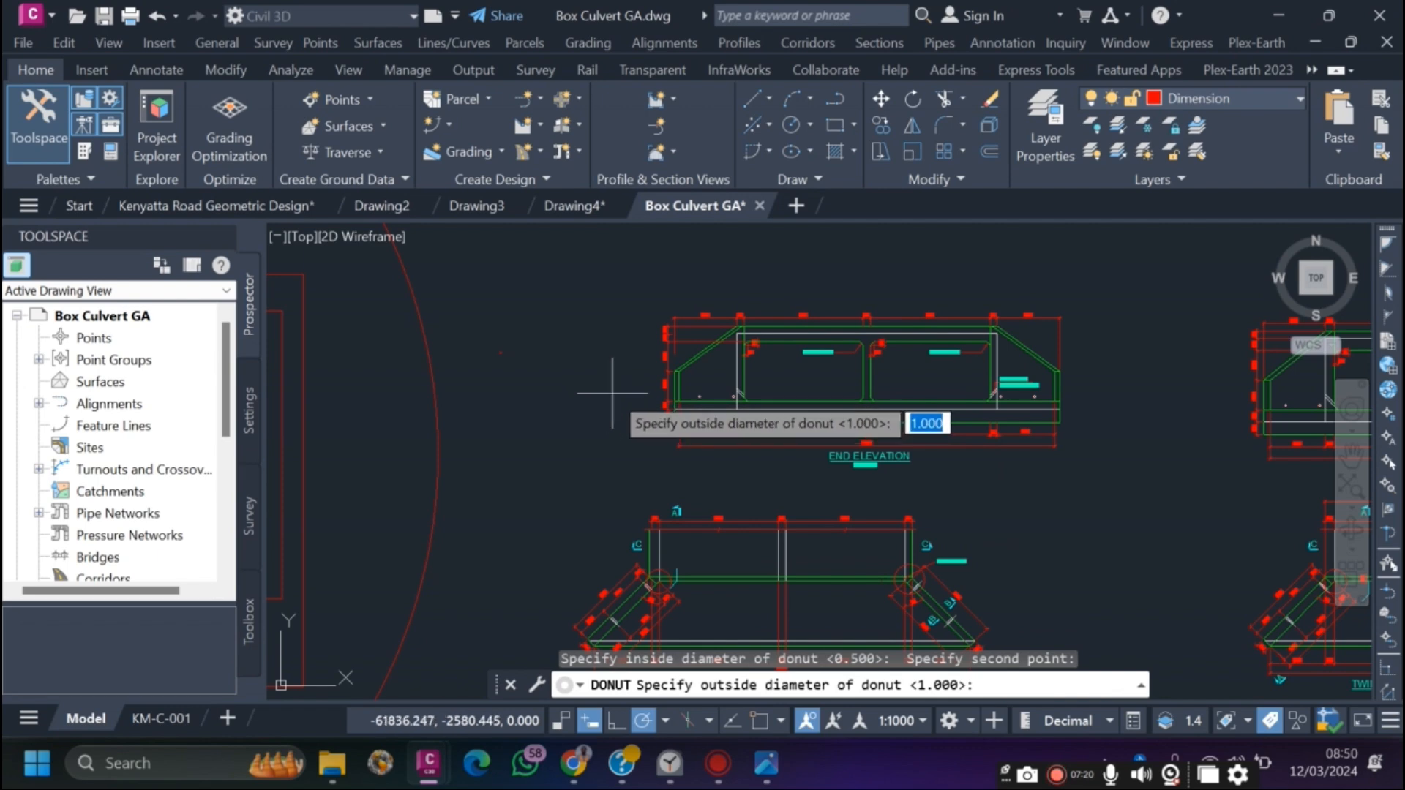
key(Escape)
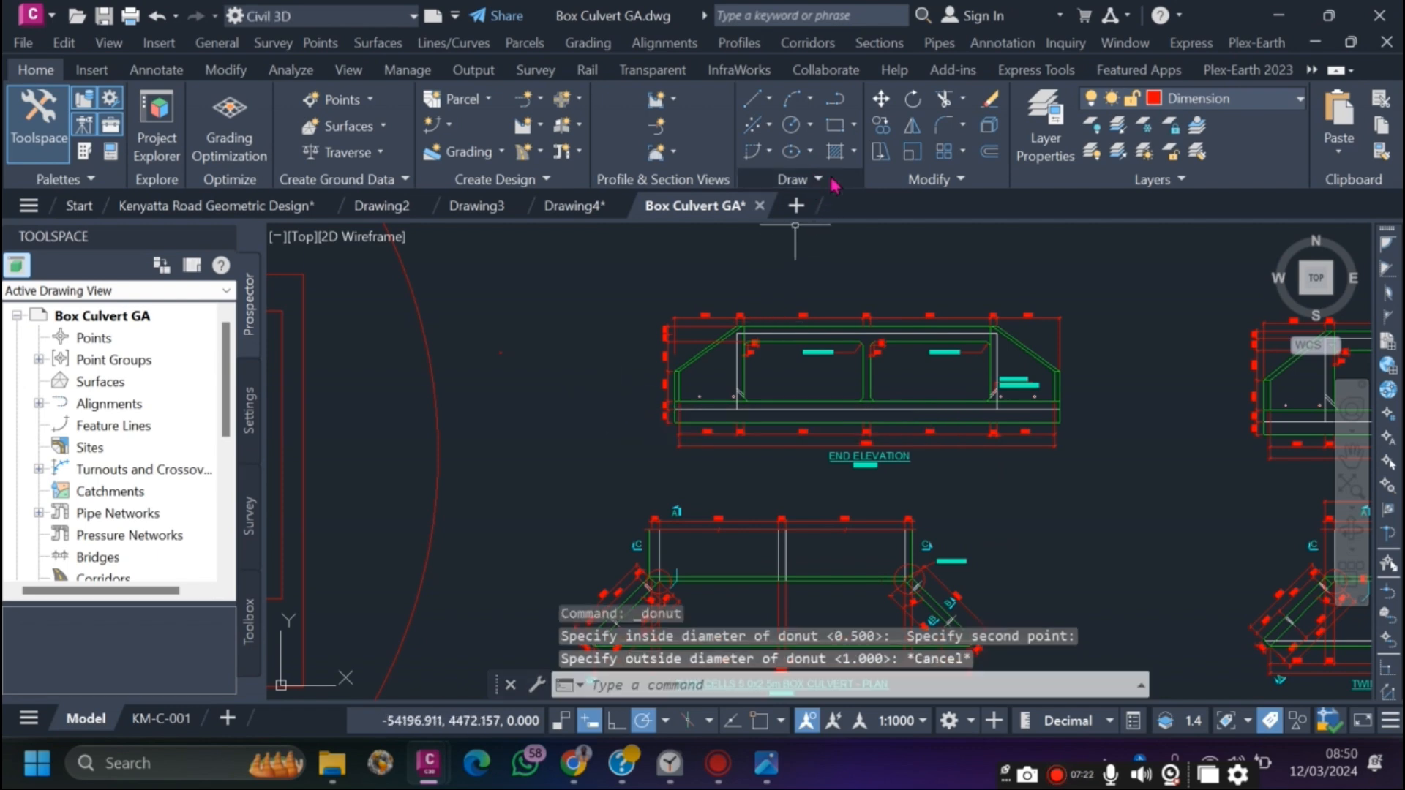
Review the additional drawing commands, and examine the culvert's elevation, plan and section views
click(803, 179)
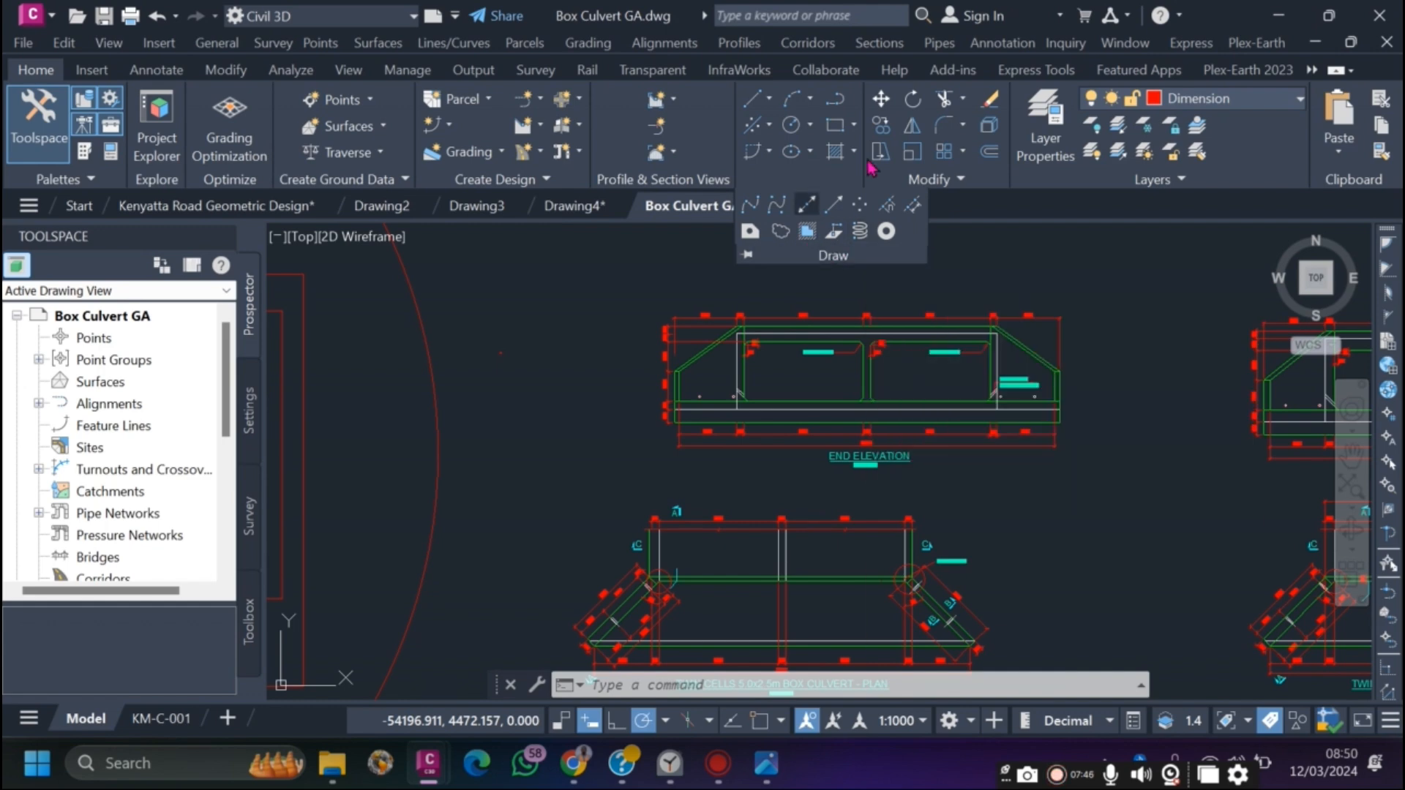
click(835, 272)
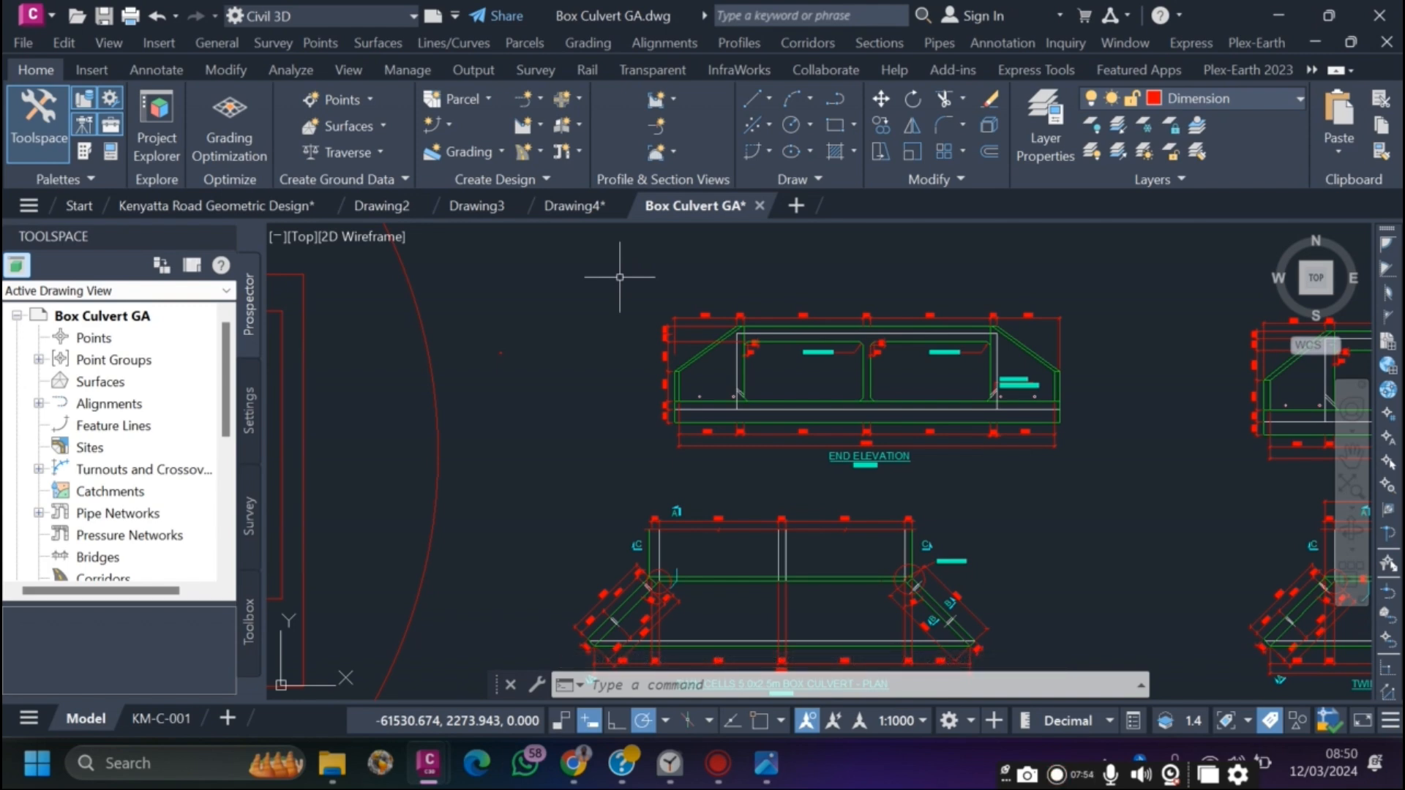
scroll(505, 292, down, 2)
scroll(947, 298, up, 3)
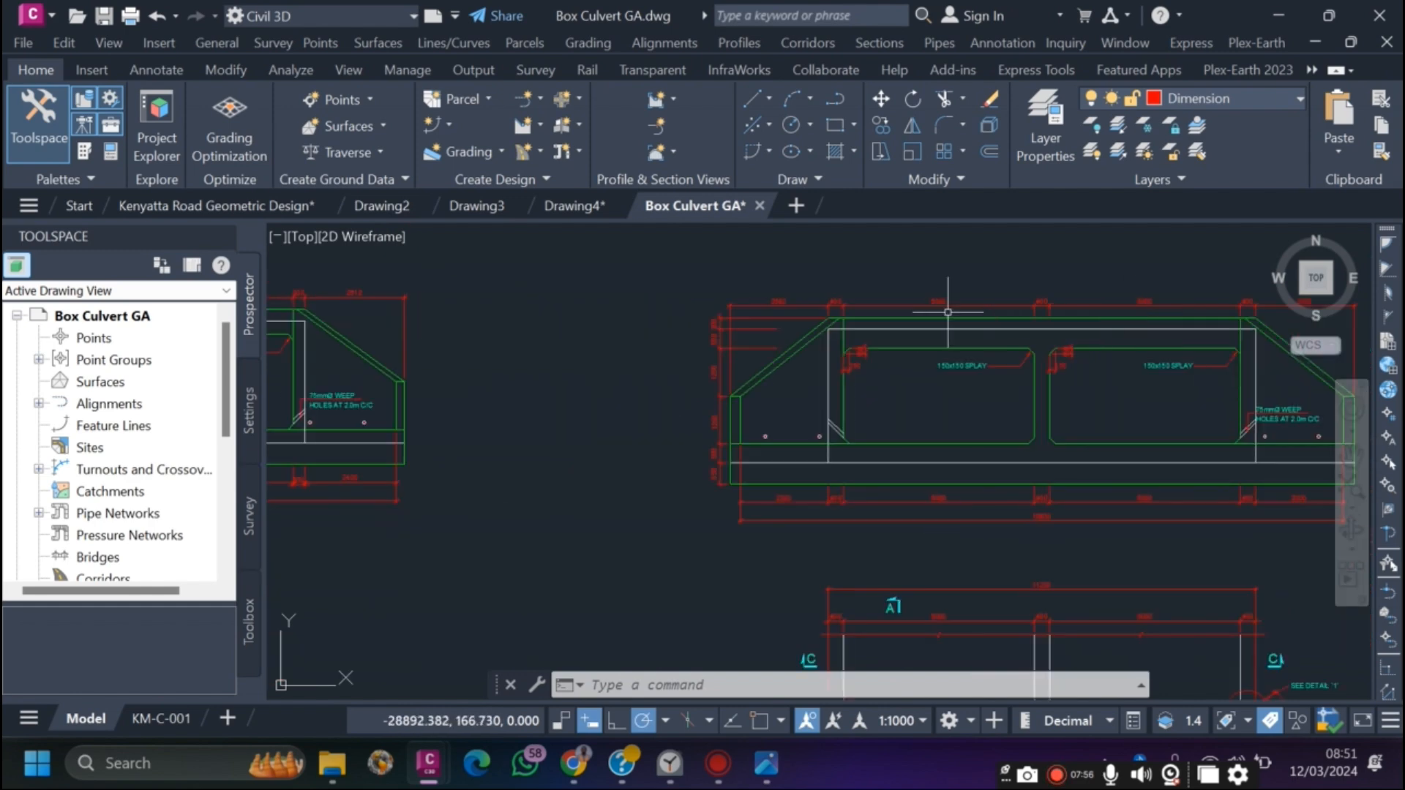
scroll(850, 379, down, 1)
scroll(1039, 379, up, 1)
scroll(543, 335, down, 3)
scroll(725, 379, up, 3)
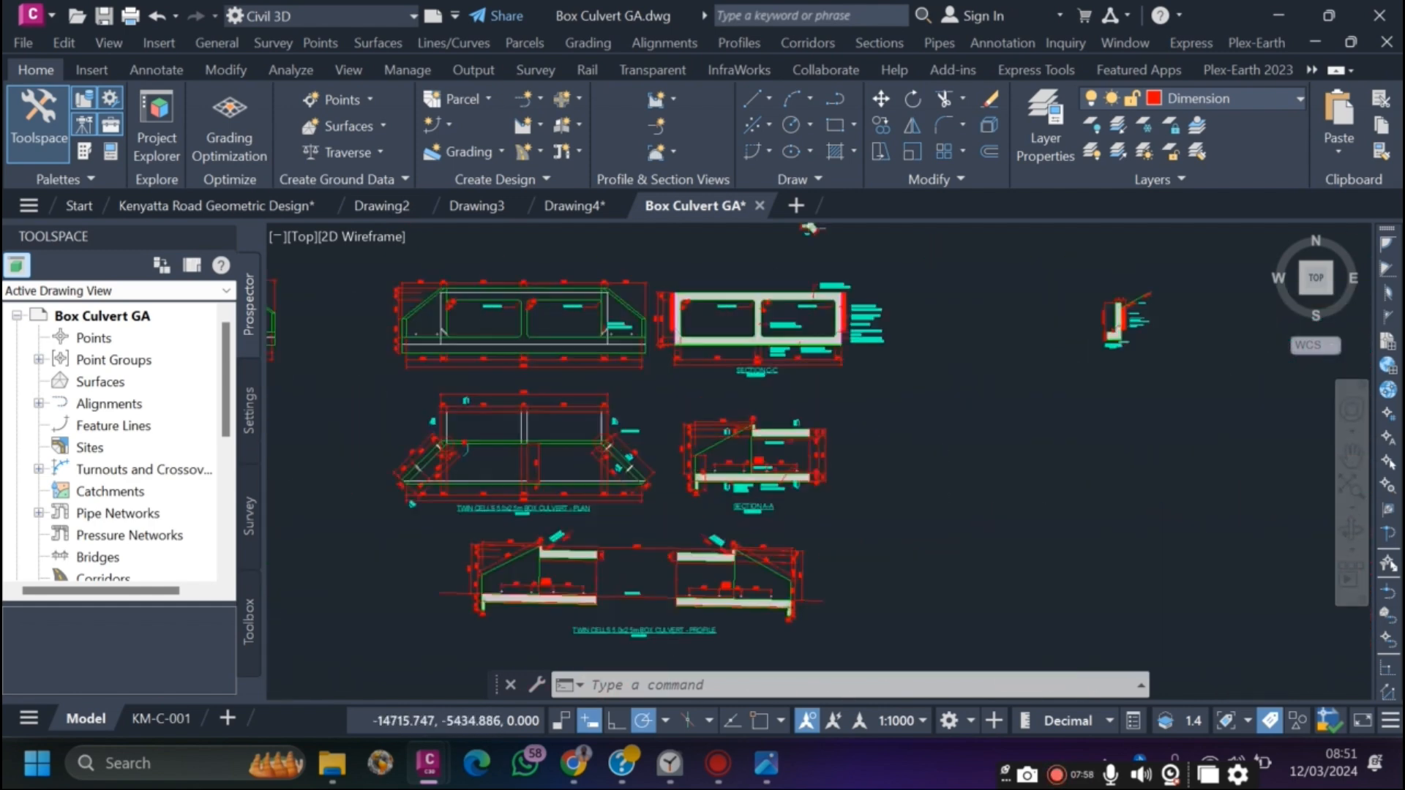
scroll(978, 379, down, 2)
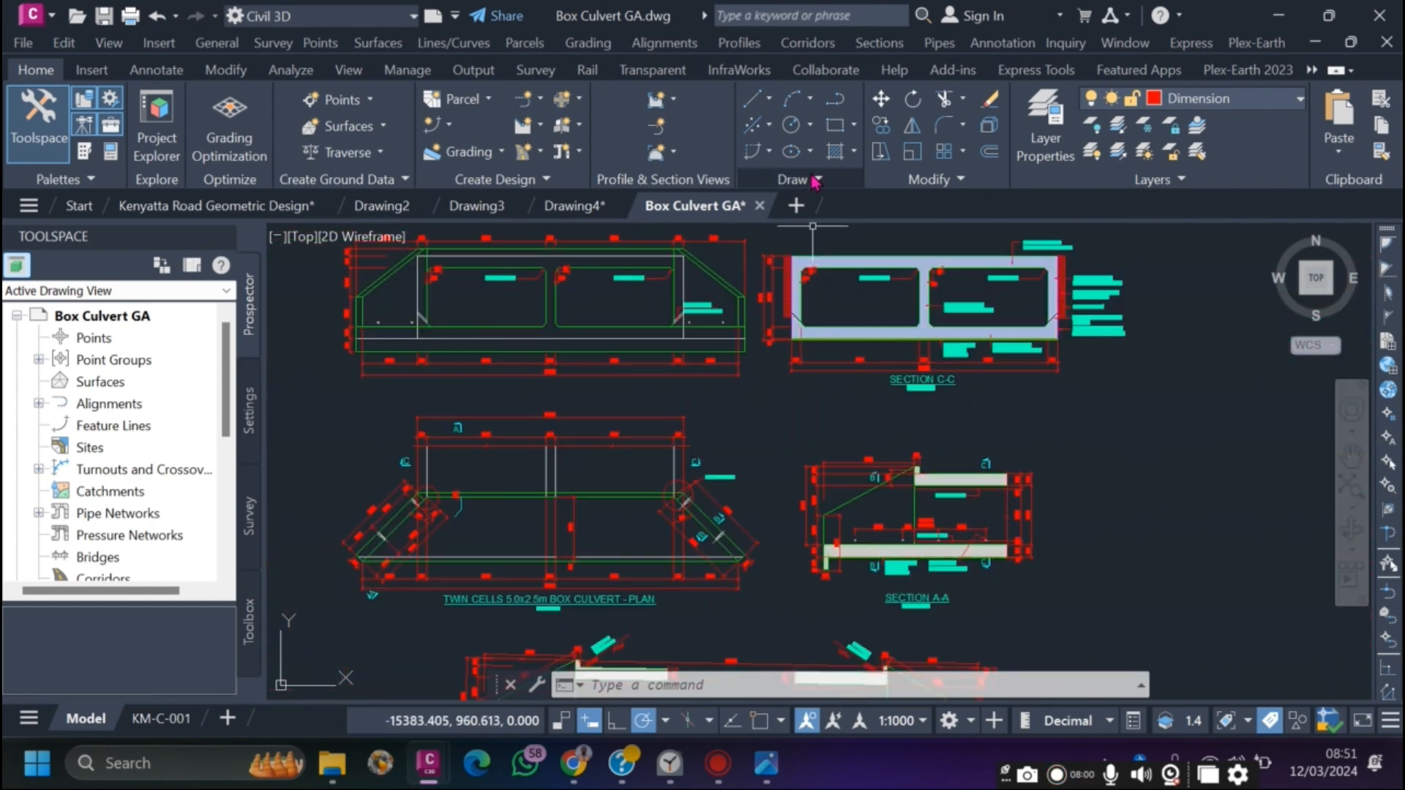
scroll(916, 375, down, 2)
scroll(785, 259, up, 2)
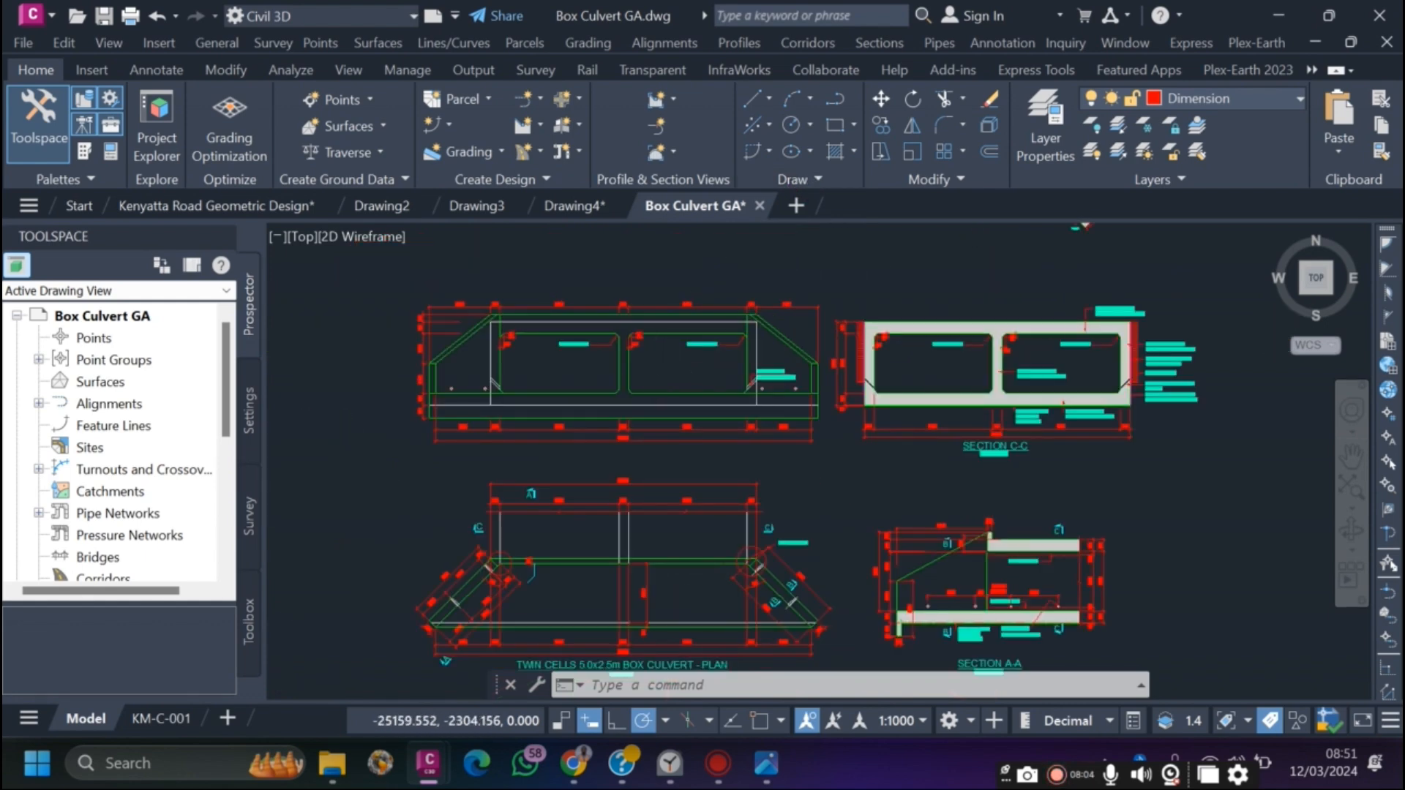
scroll(708, 405, down, 2)
scroll(709, 405, up, 2)
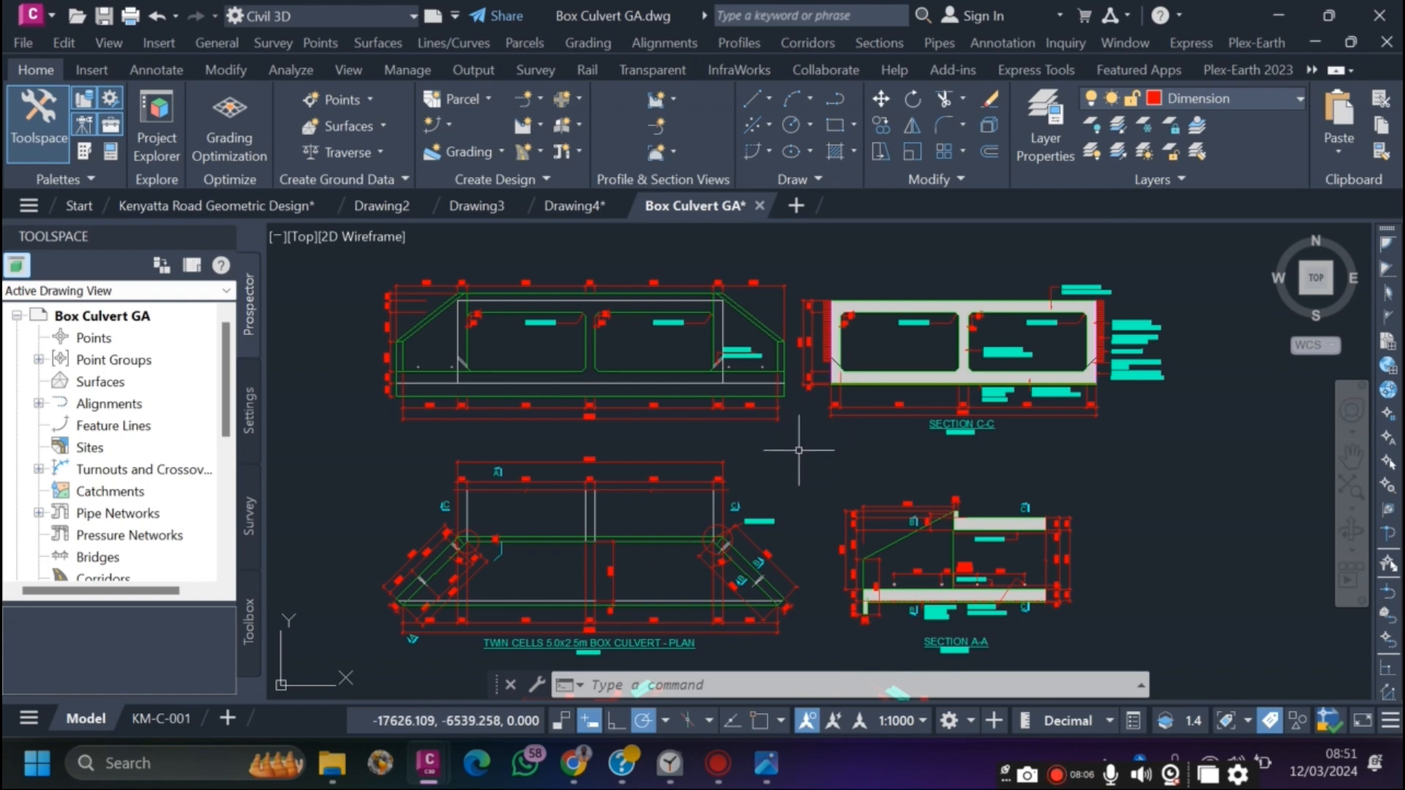